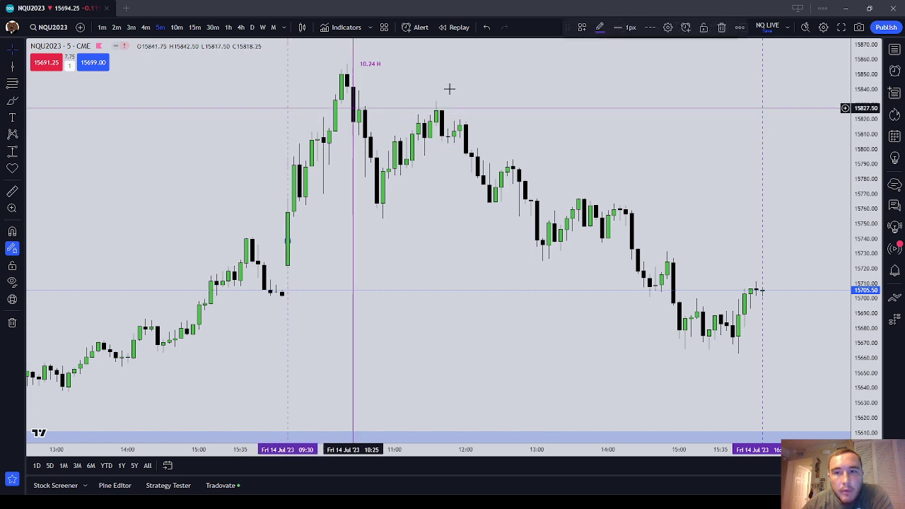
Step: Delete the vertical line marking 09:30 on 14 July and bring that morning's price action into view
left_click(287, 91)
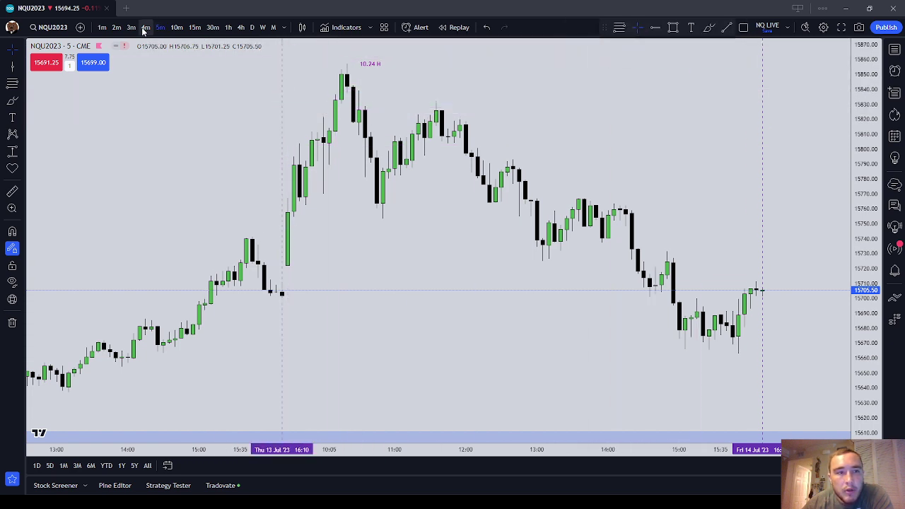
left_click(721, 27)
left_click_drag(557, 140, 739, 170)
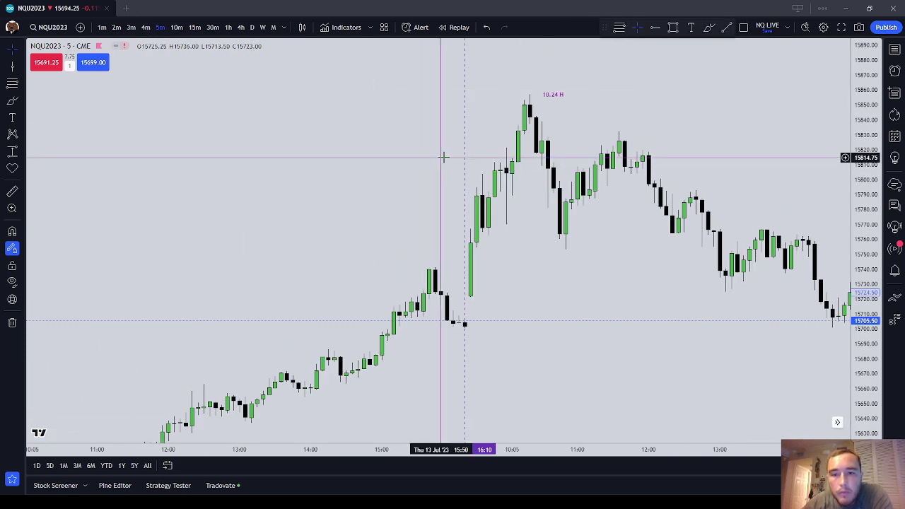
left_click_drag(503, 287, 517, 306)
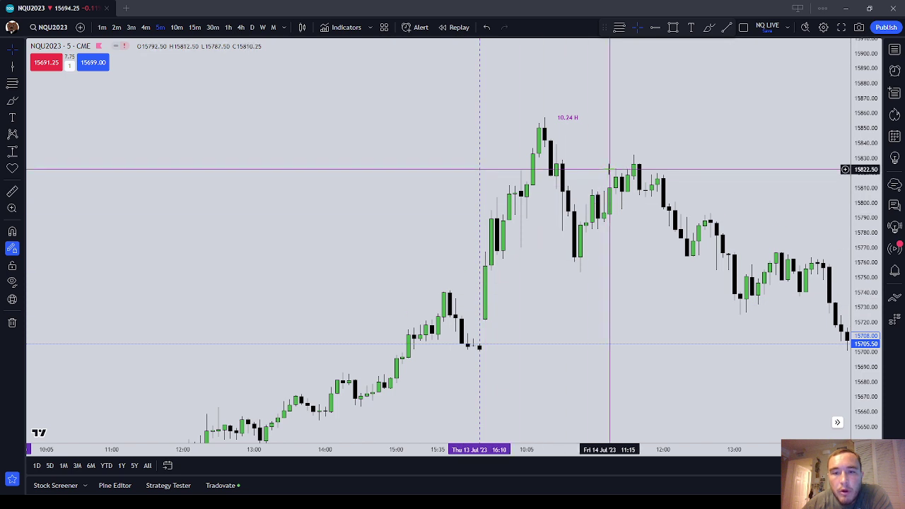
Step: Set the chart to the 1-minute timeframe and enlarge the 14 July 09:30 opening move
left_click(145, 27)
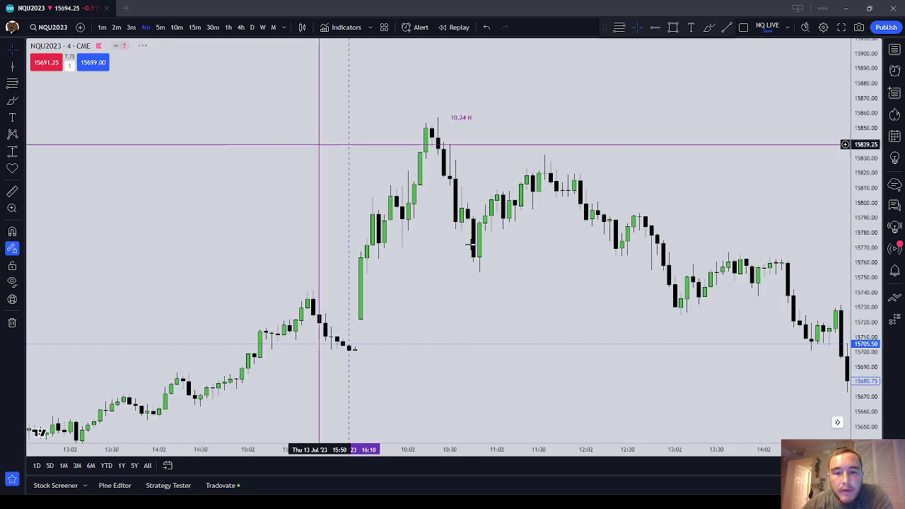
left_click(102, 31)
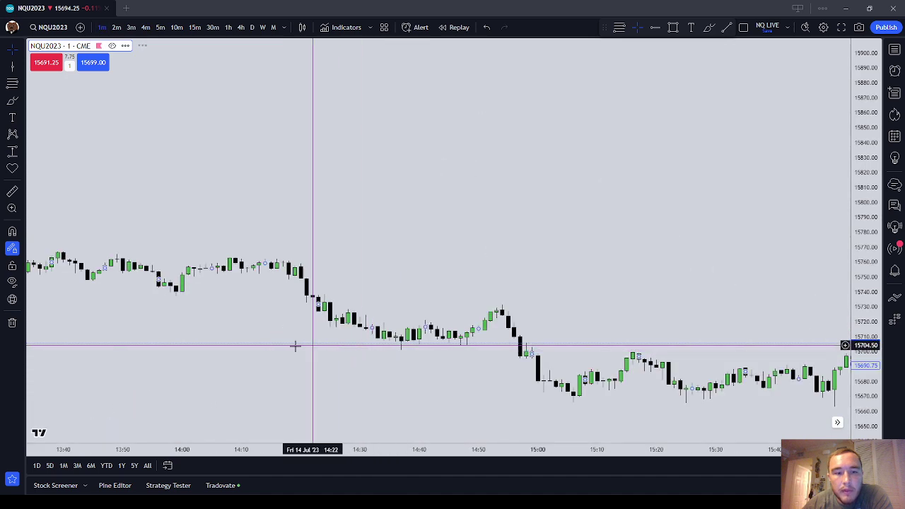
left_click_drag(339, 369, 653, 379)
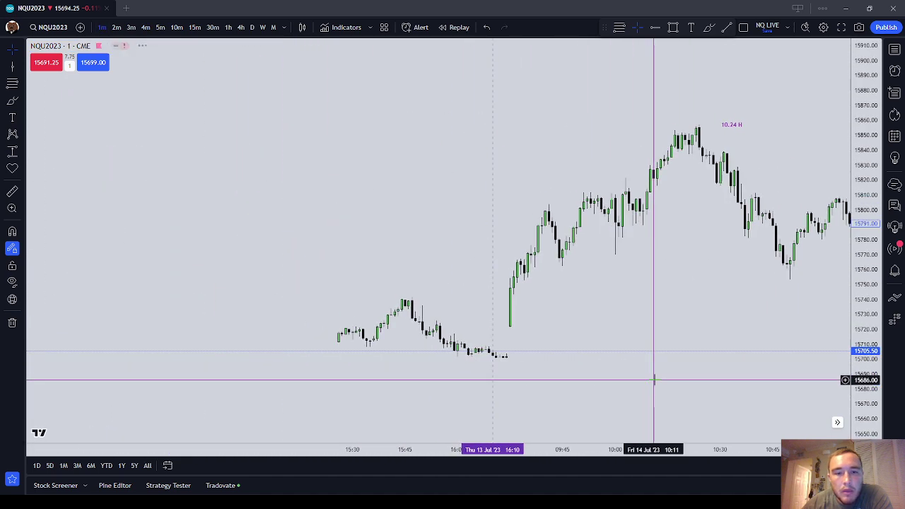
scroll(651, 379, "up", 4)
left_click_drag(851, 371, 852, 236)
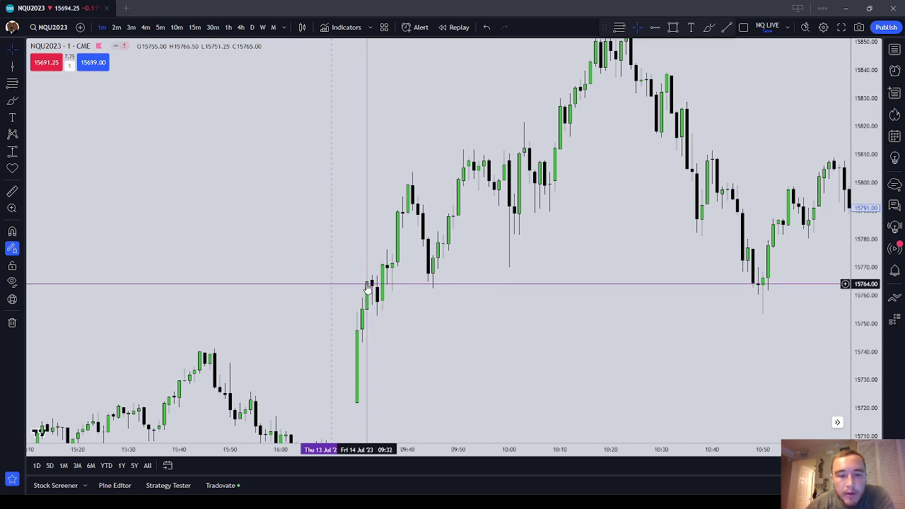
Step: Circle the small pullback around 09:33–09:36 with the red brush, then delete the circle
left_click(12, 101)
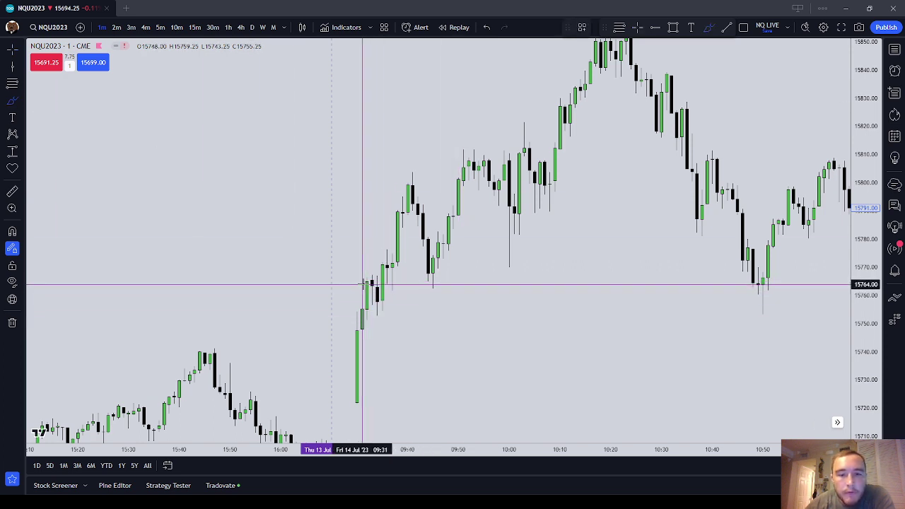
mouse_move(367, 294)
left_mouse_down()
mouse_move(368, 317)
mouse_move(386, 295)
mouse_move(384, 275)
mouse_move(365, 281)
mouse_move(366, 302)
left_mouse_up()
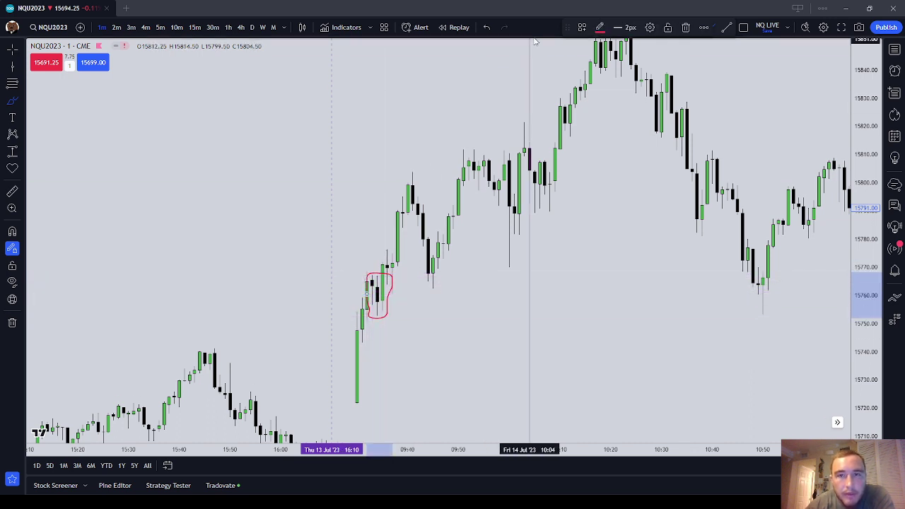
left_click(685, 28)
Step: Draw a short horizontal red brush line across the 09:33 swing high at about 15768
left_click_drag(404, 273, 404, 273)
left_click_drag(483, 327, 485, 318)
scroll(398, 287, "down", 1)
left_click_drag(505, 362, 509, 315)
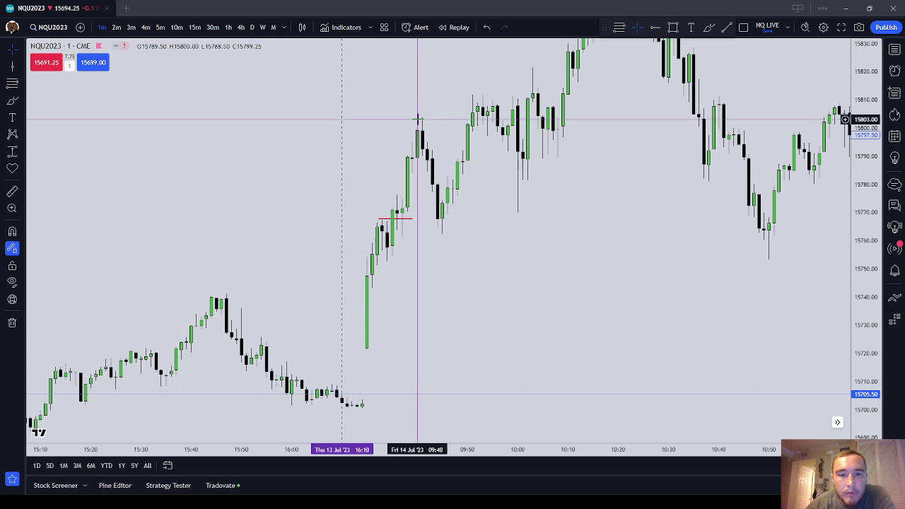
Step: With magnet snapping on, draw a Fib retracement from the 15752.75 low to the 15767.25 high and apply the template projecting levels -0.5 to -3
left_click(13, 84)
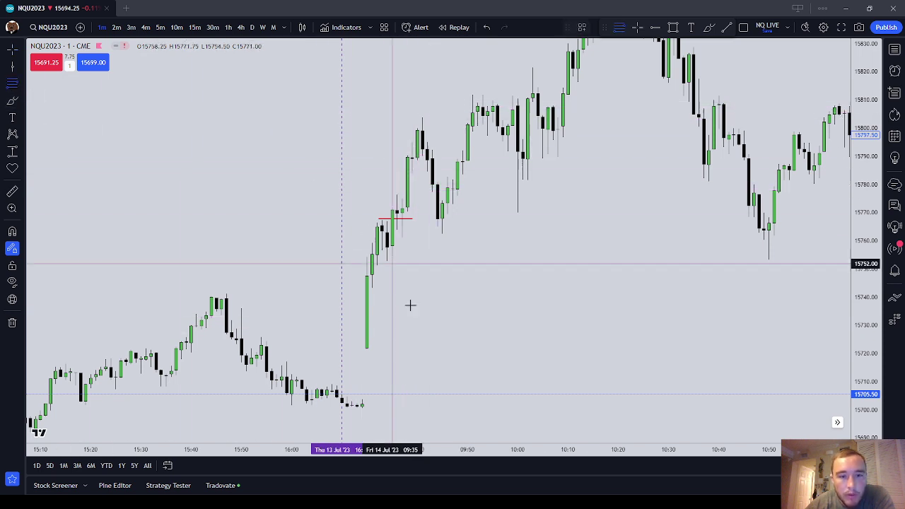
left_click(12, 232)
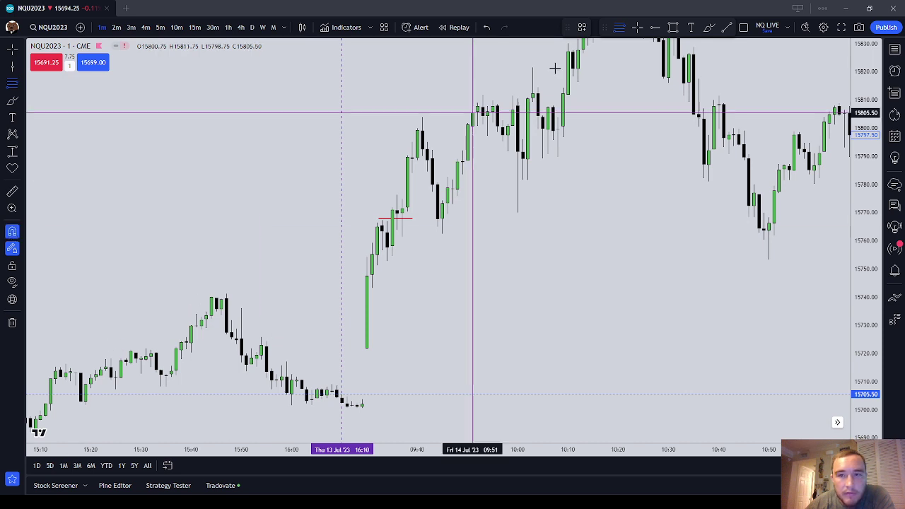
left_click(387, 261)
left_click(382, 220)
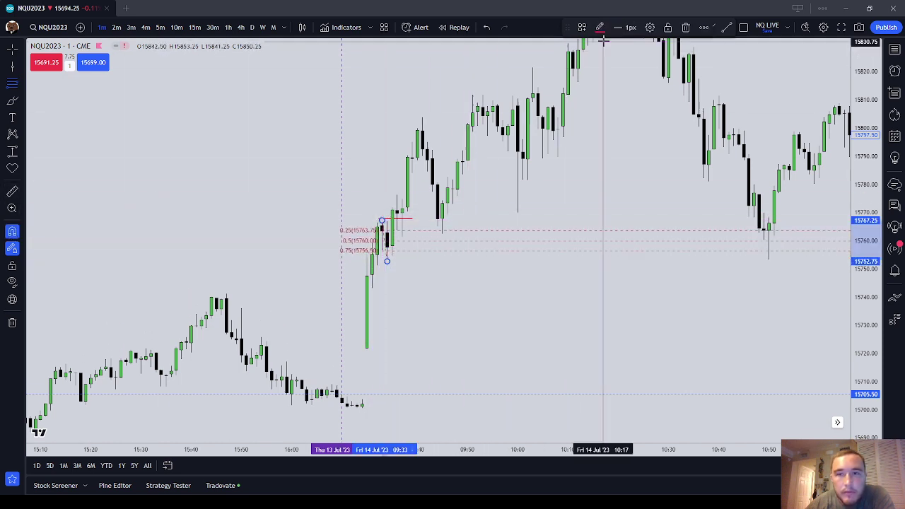
left_click(582, 27)
left_click(617, 103)
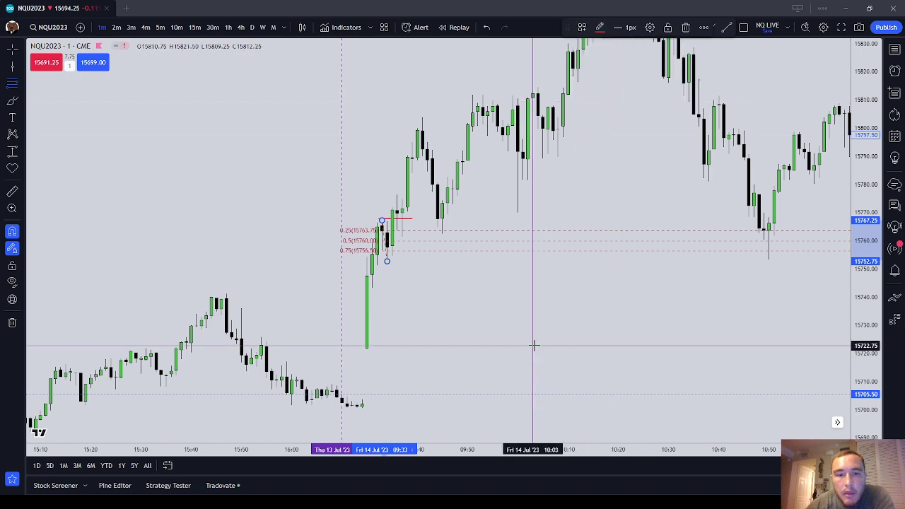
left_click_drag(469, 299, 513, 342)
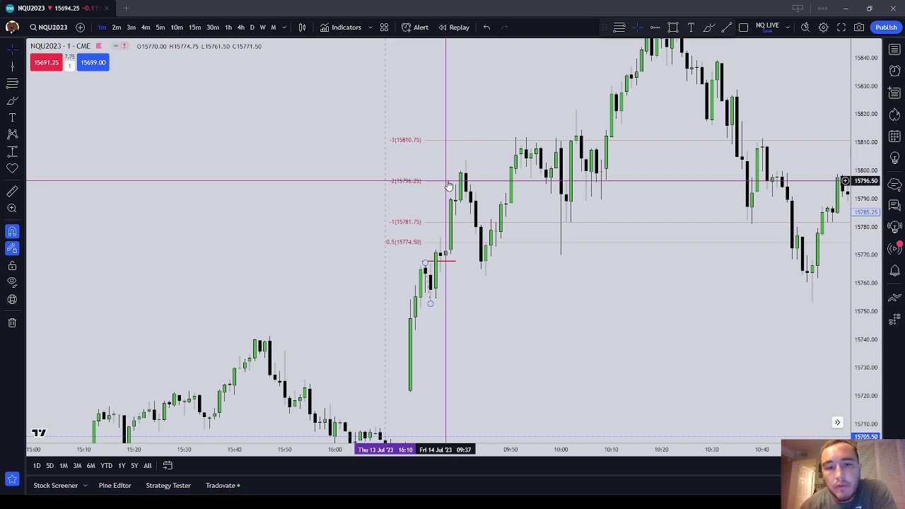
Step: Brush a red circle around the breakout above the 09:33 high and a short line under the pullback low at about 15751.5
left_click(13, 101)
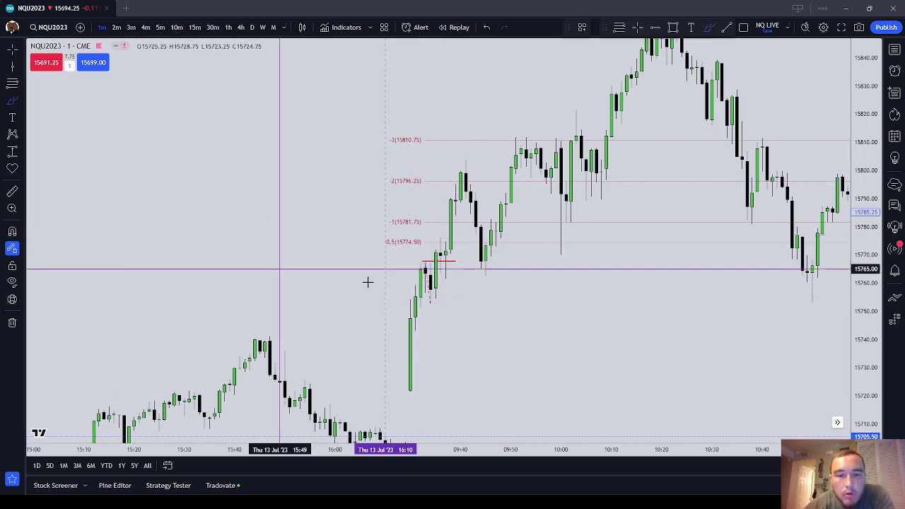
left_click_drag(428, 258, 434, 263)
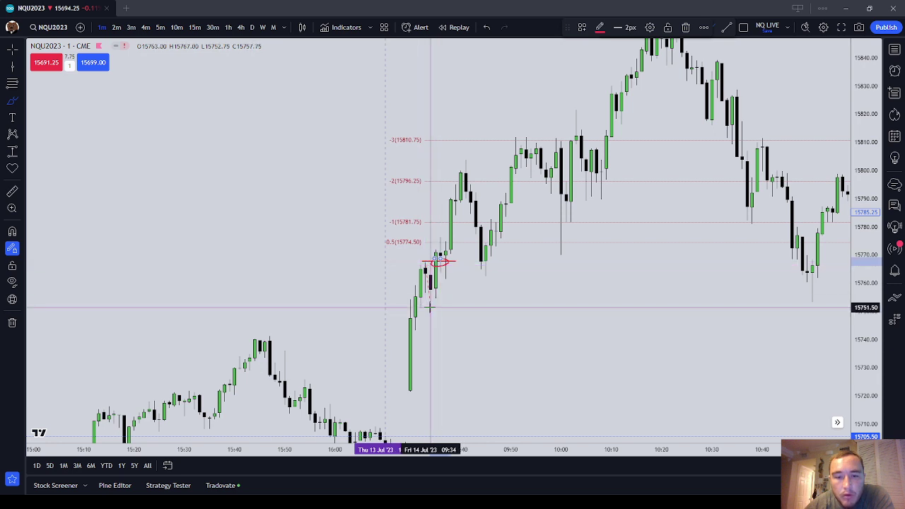
left_click_drag(449, 307, 450, 306)
key("Escape")
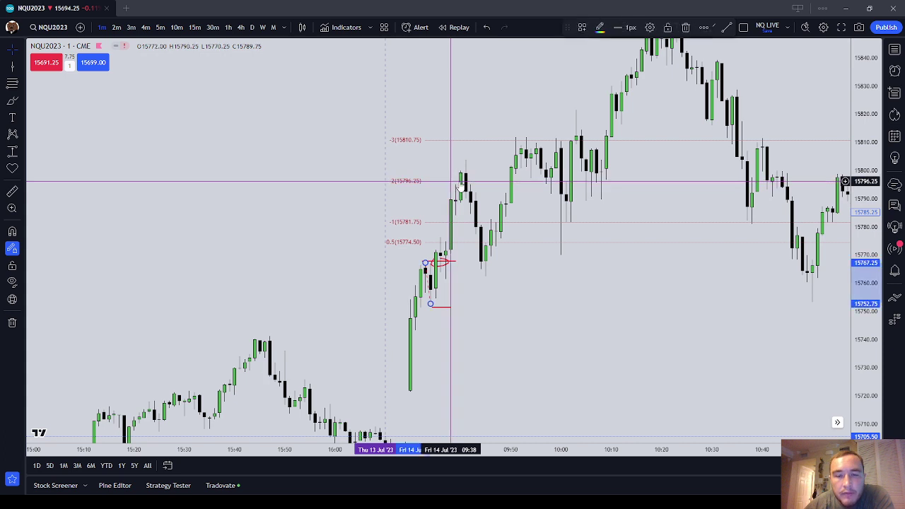
Step: Delete the Fib projection, the red breakout circle and both short red lines around the opening pullback
left_click(685, 27)
left_click(683, 27)
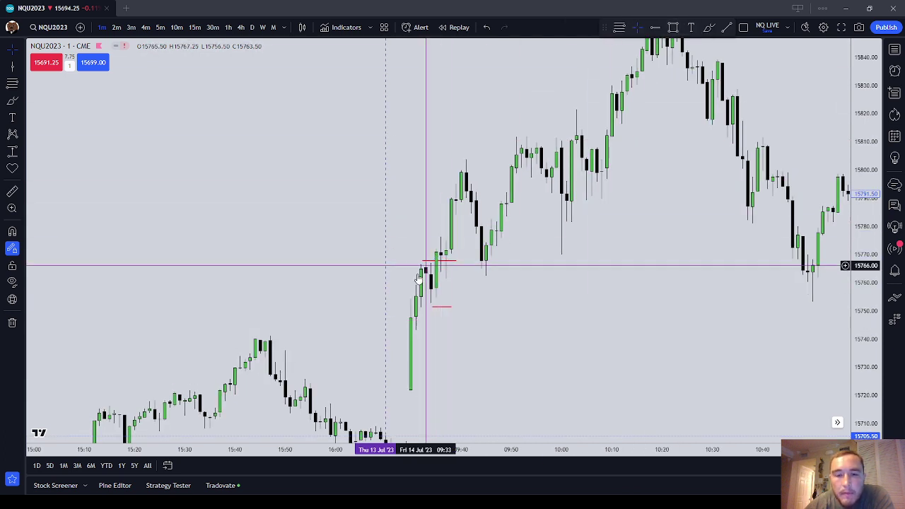
left_click(443, 261)
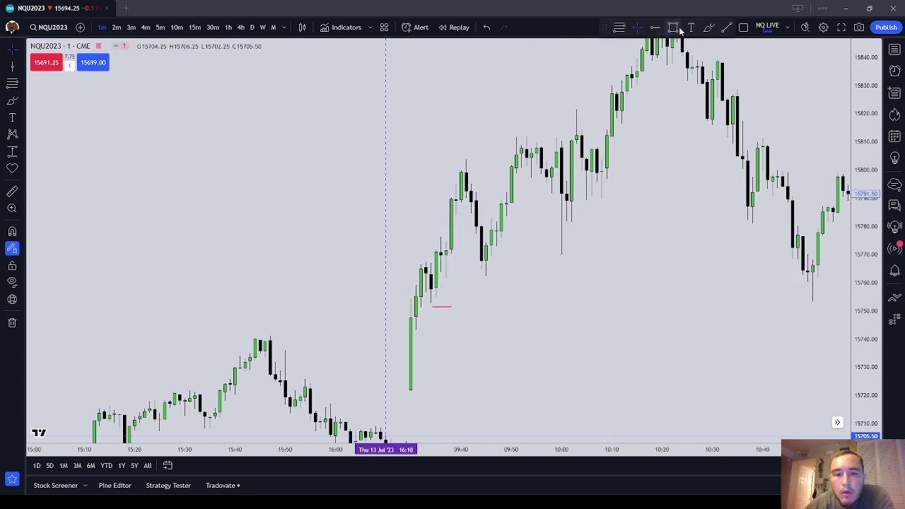
left_click(444, 306)
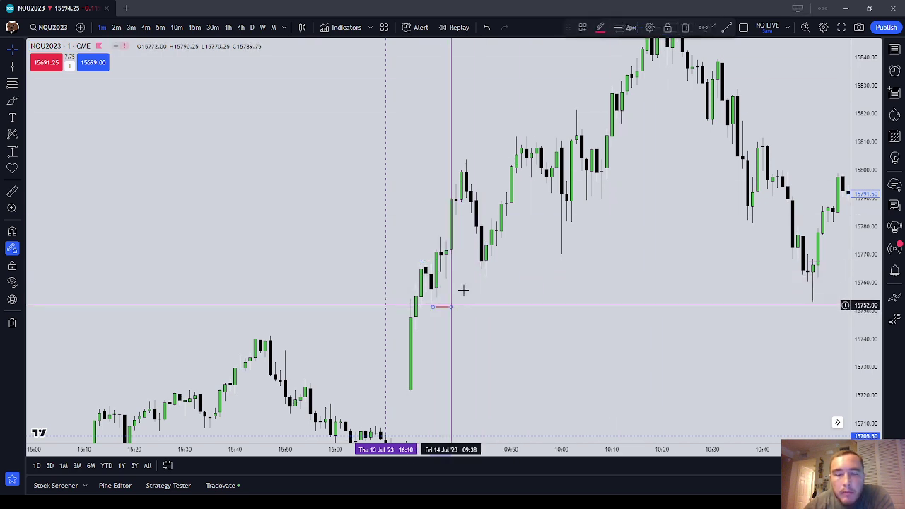
left_click(686, 26)
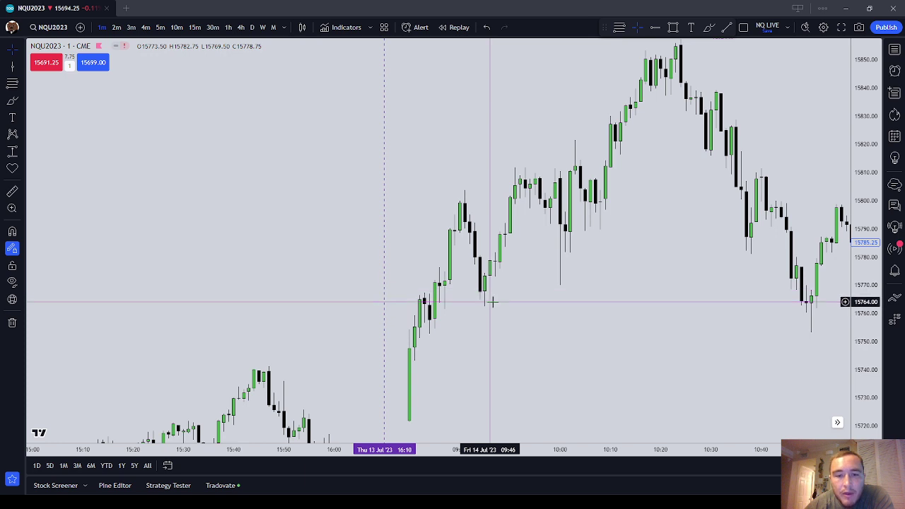
Step: Brush two horizontal red lines at about 15767 and 15763.5 across the 09:45 low, and delete the small strokes beside that candle
left_click(11, 102)
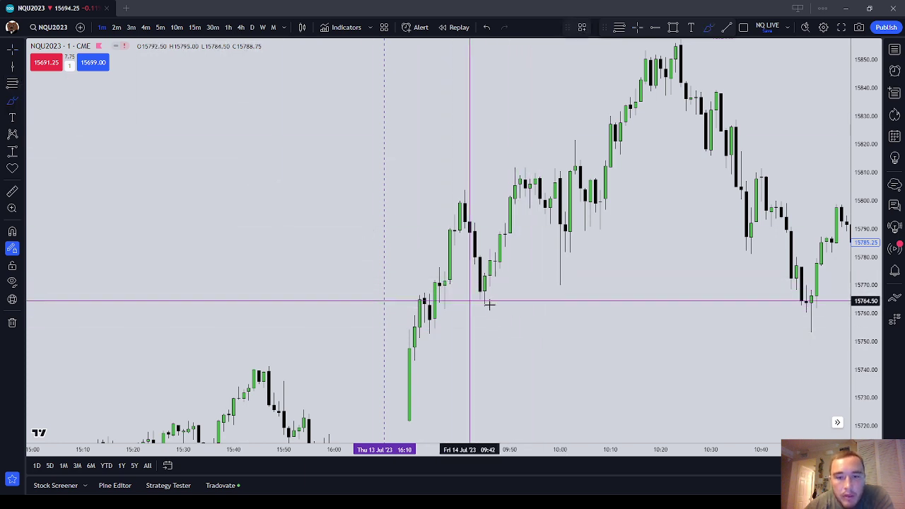
mouse_move(438, 294)
left_mouse_down()
mouse_move(479, 295)
mouse_move(428, 303)
mouse_move(504, 304)
left_mouse_up()
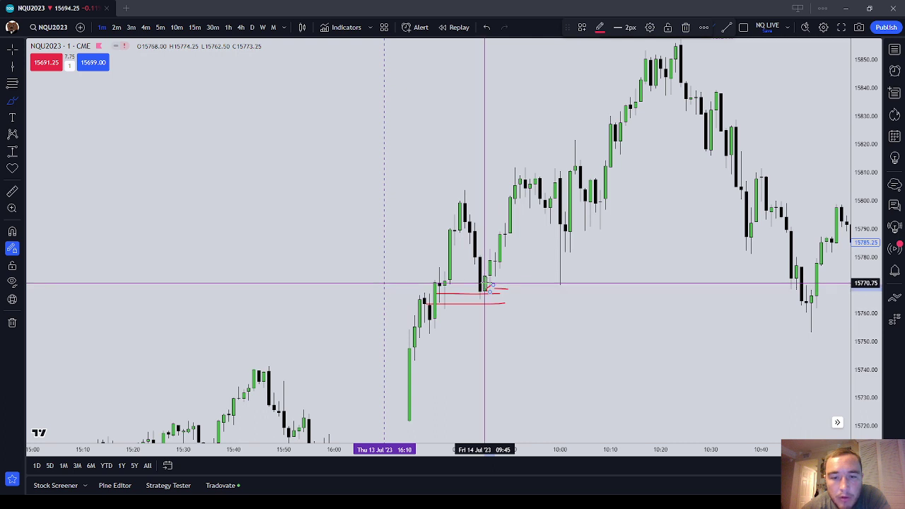
left_click(505, 288)
left_click(685, 27)
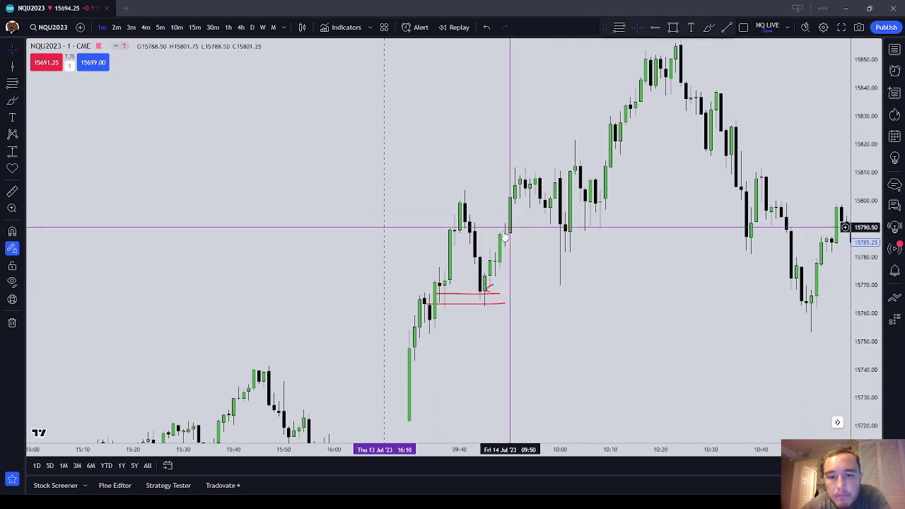
left_click(490, 288)
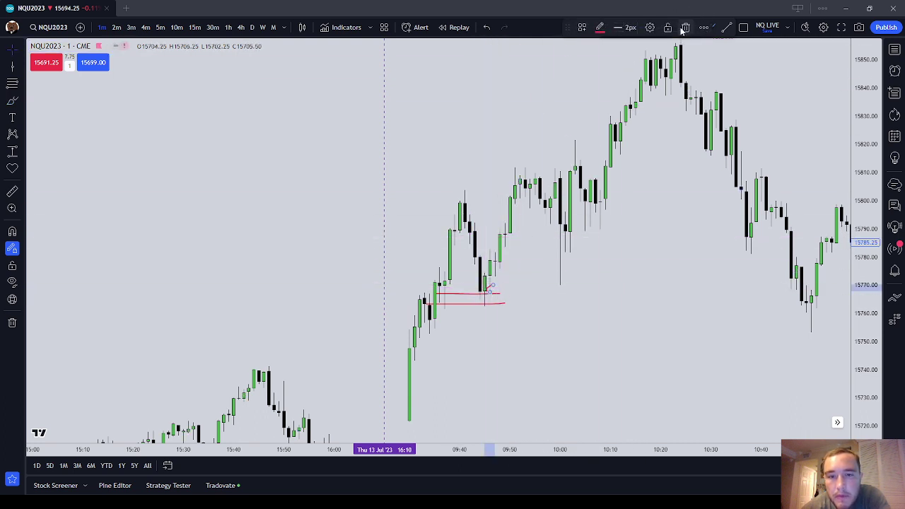
left_click(685, 28)
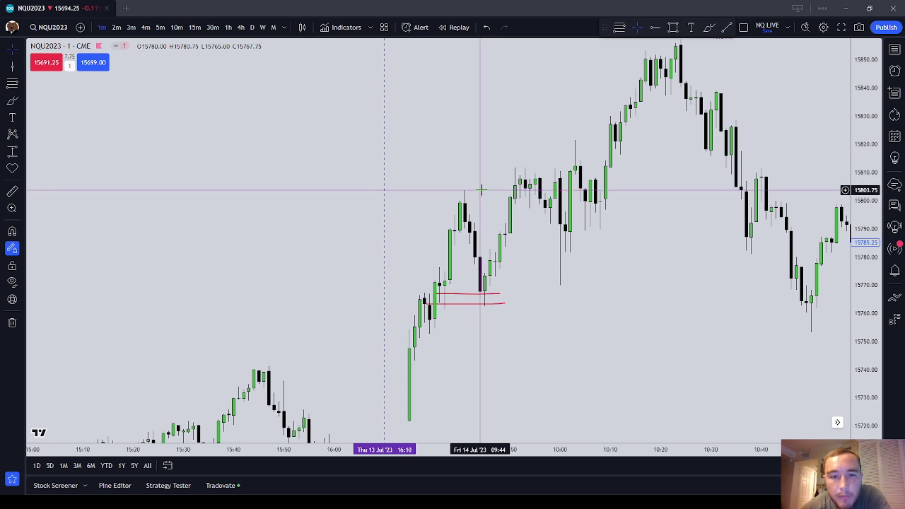
Step: Measure the price range from 15767.00 at the 09:45 low up to the 09:40 swing high, then discard the measurement
left_click(12, 169)
left_click(12, 152)
left_click(484, 292)
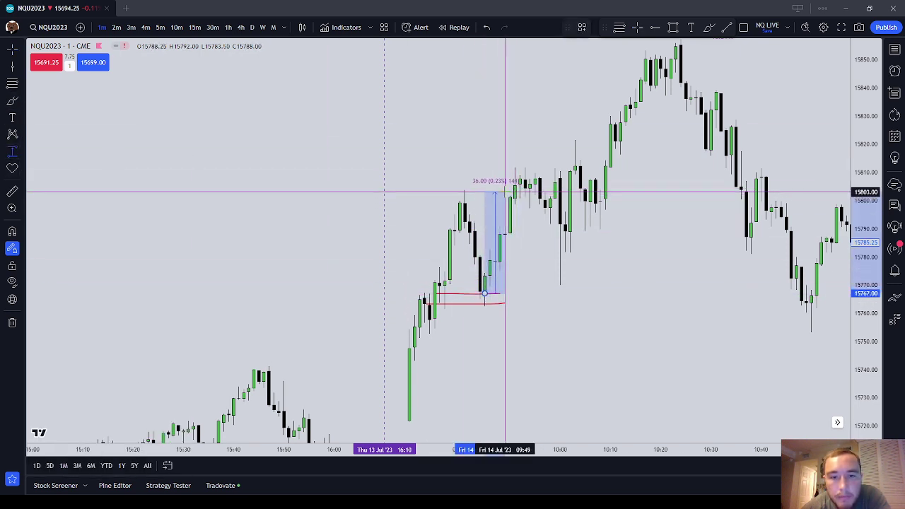
key("Escape")
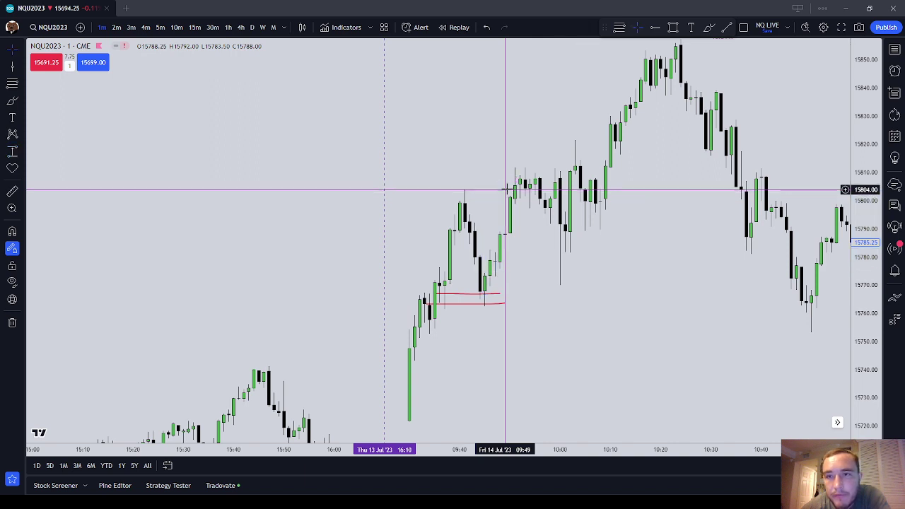
Step: Delete the two horizontal red lines at the 09:45 low
left_click(464, 302)
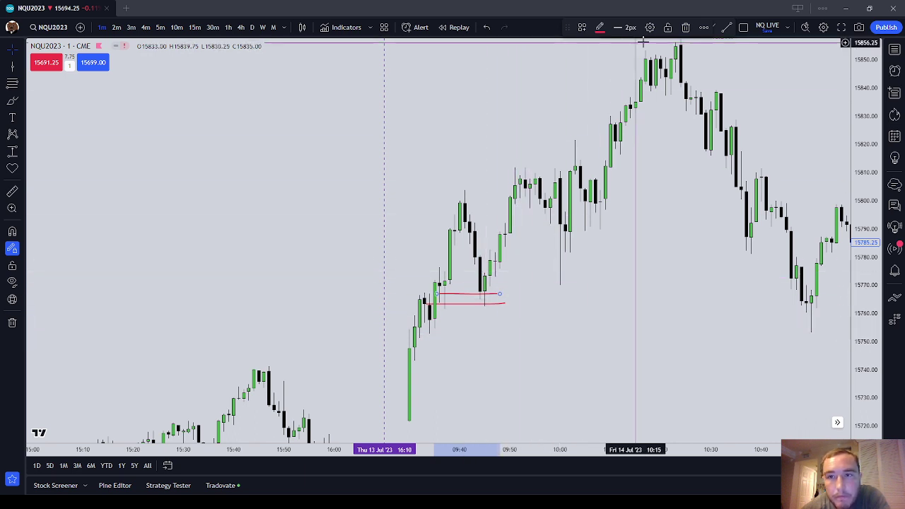
left_click(685, 27)
left_click(485, 304)
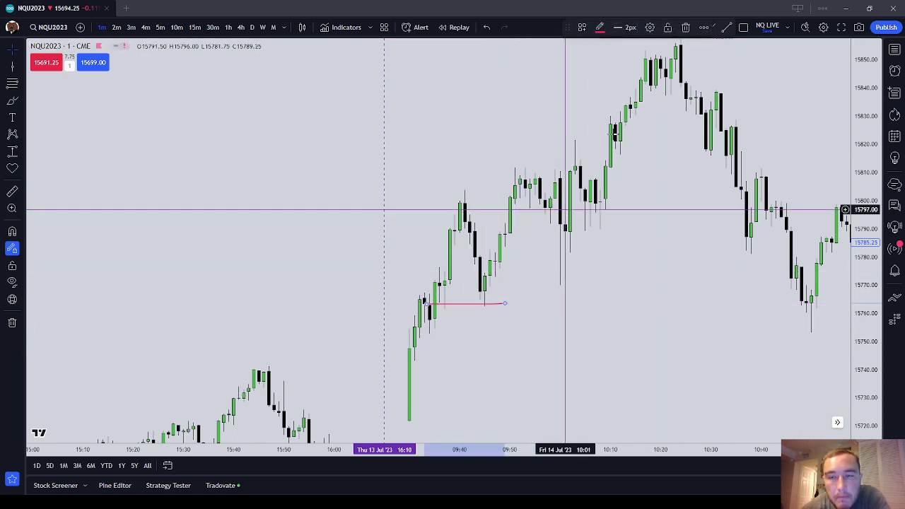
left_click(686, 26)
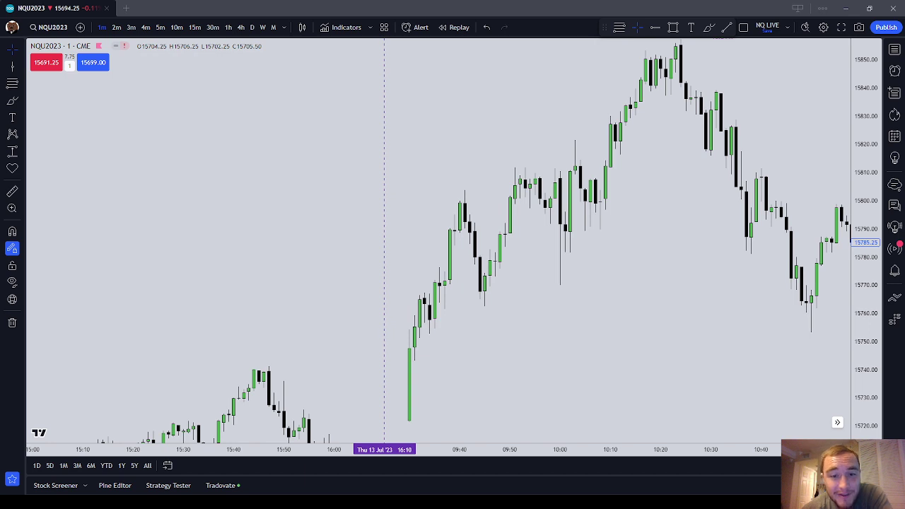
Step: Outline the 09:50–10:02 consolidation in red brush between about 15793 and 15812, and delete the small stroke below it
left_click_drag(493, 324, 483, 356)
scroll(437, 332, "up", 1)
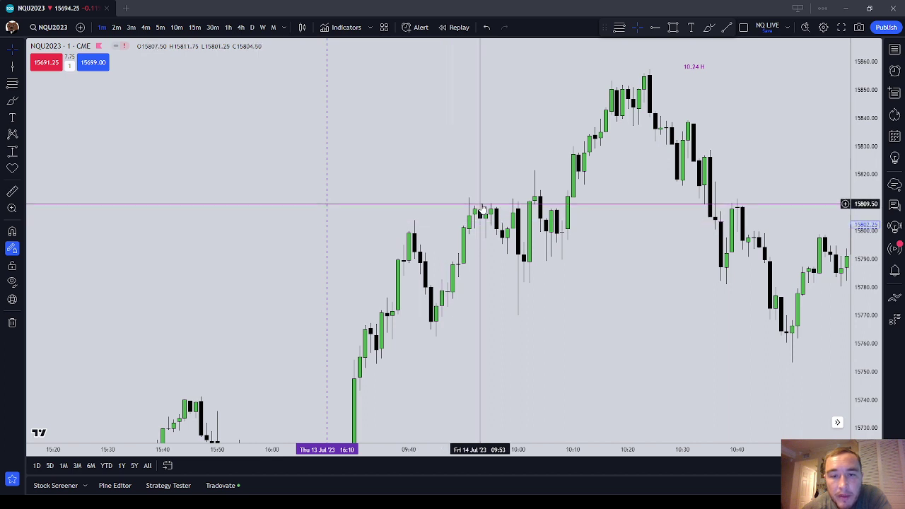
mouse_move(507, 187)
left_mouse_down()
mouse_move(450, 209)
mouse_move(426, 271)
mouse_move(470, 272)
left_mouse_up()
left_click(12, 100)
left_click_drag(474, 223, 386, 217)
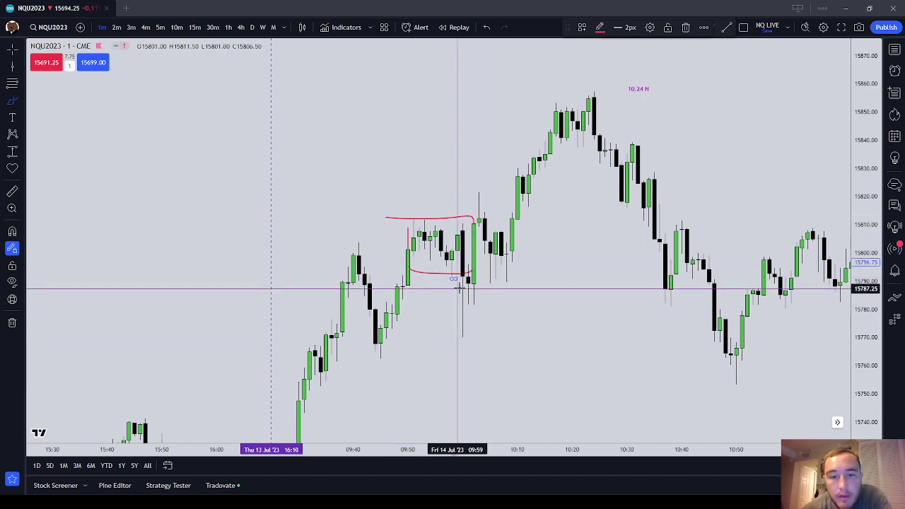
left_click(685, 28)
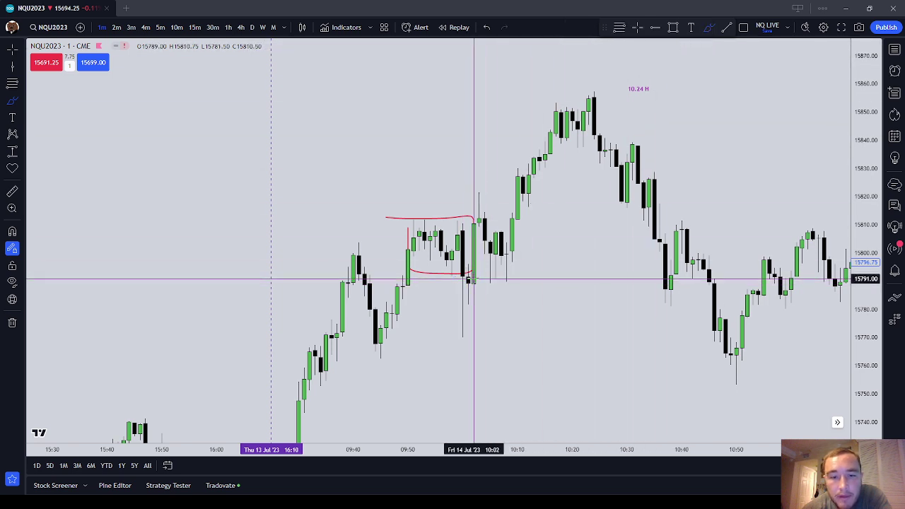
Step: Delete the red brush outline around the 09:50–10:02 consolidation
key("Escape")
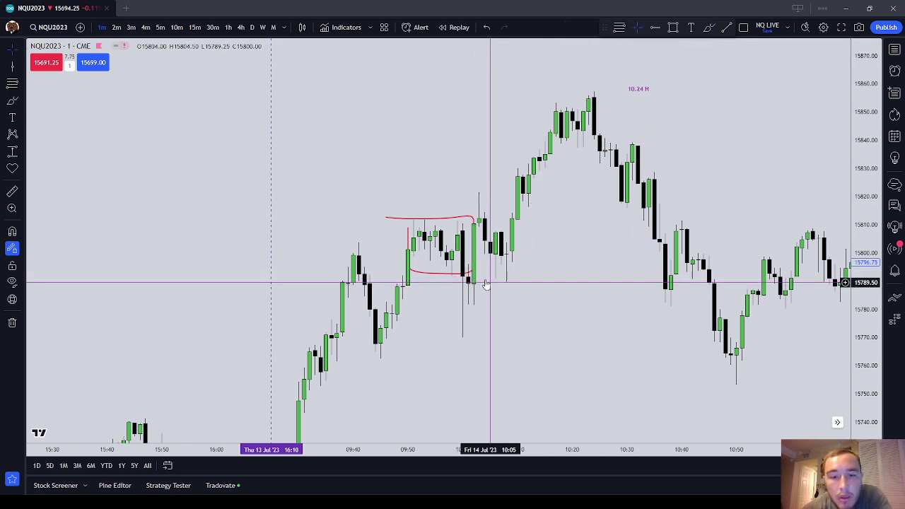
left_click(471, 215)
left_click(685, 29)
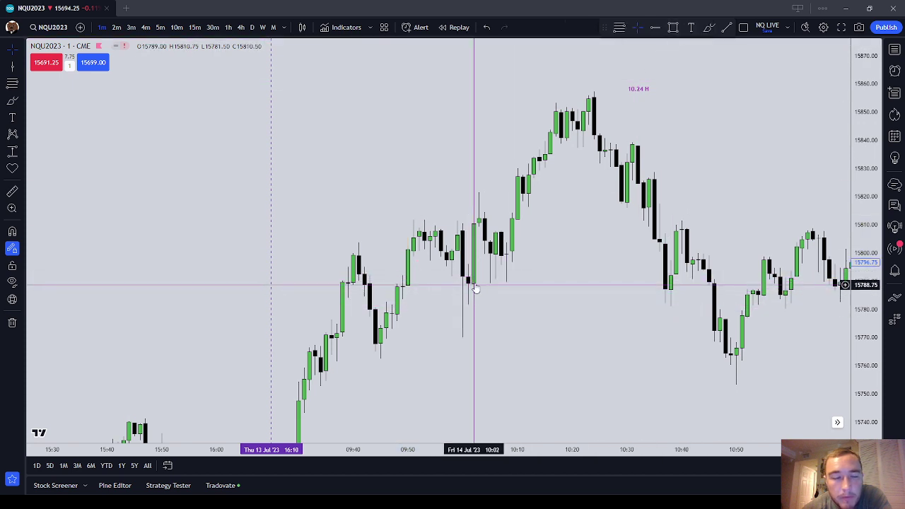
Step: Brush a short horizontal red line at about 15790 under the 10:02–10:08 lows, and delete it again
left_click(12, 100)
scroll(417, 195, "up", 1)
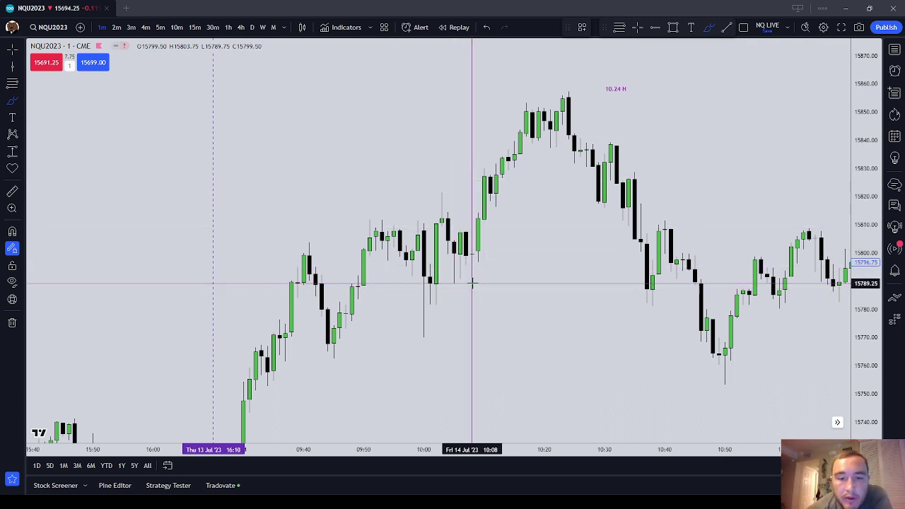
left_click_drag(488, 280, 419, 287)
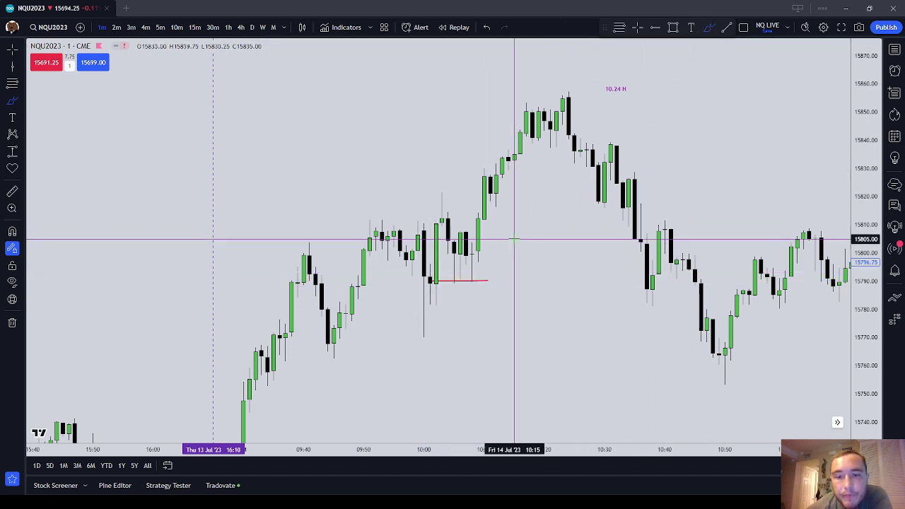
key("Escape")
left_click(486, 281)
left_click(685, 27)
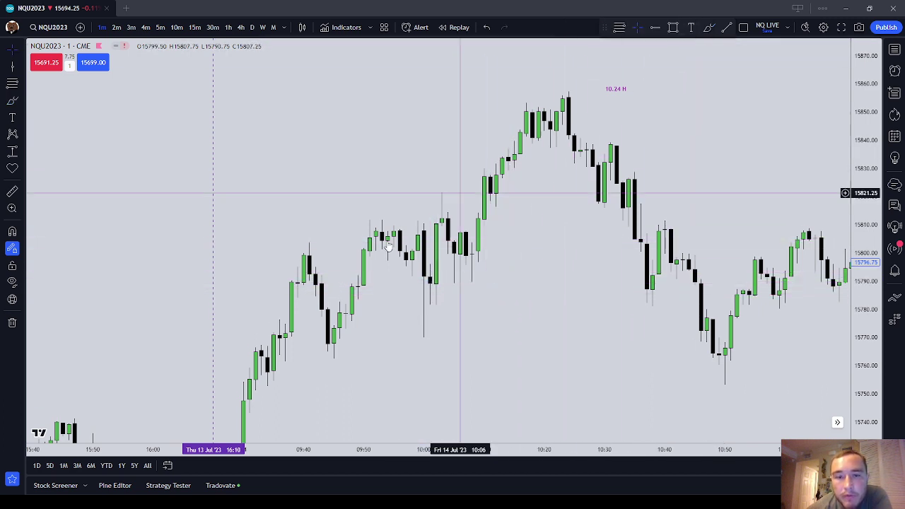
Step: Brush two horizontal red lines at about 15808.75 and 15815.5 across the 10:03–10:17 breakout candles
left_click_drag(523, 205, 510, 229)
left_click(10, 101)
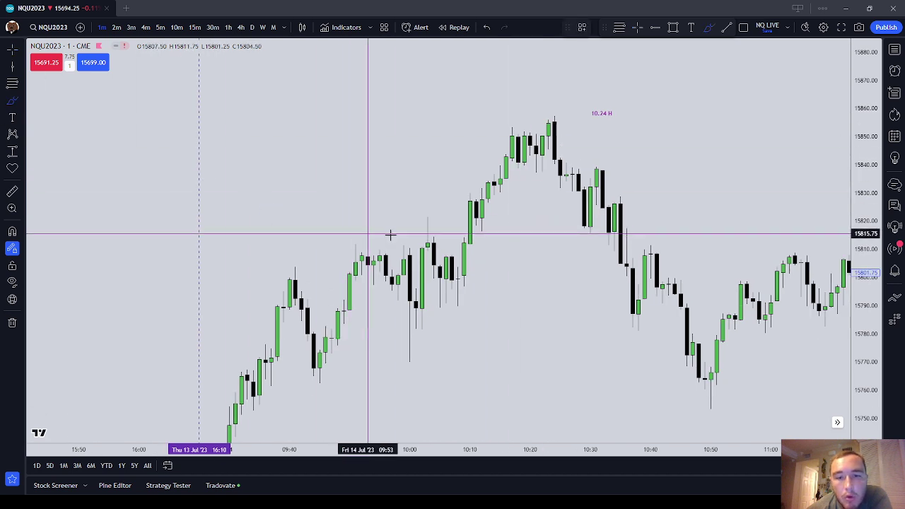
left_click_drag(447, 252, 482, 253)
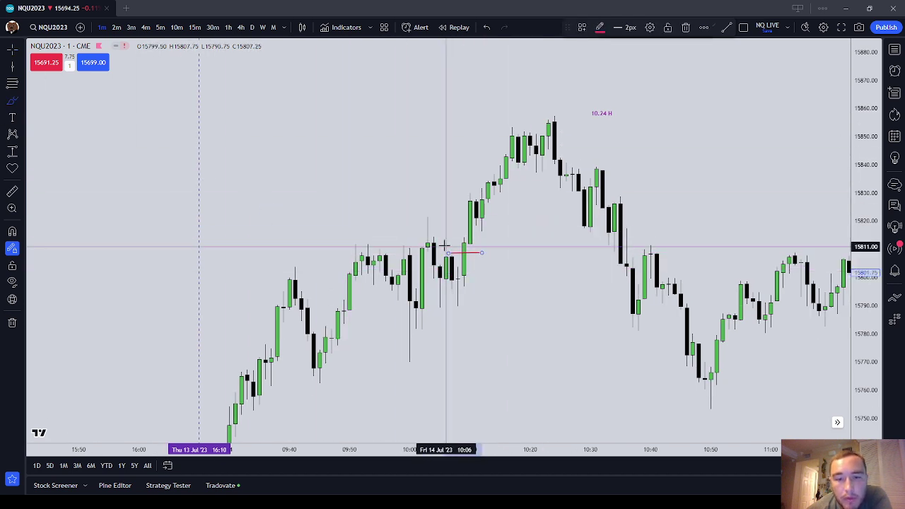
left_click_drag(430, 234, 512, 234)
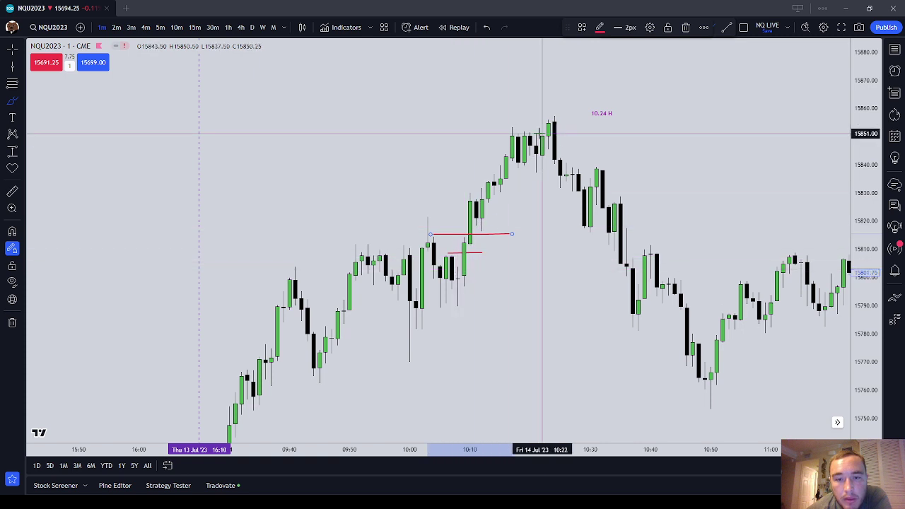
Step: Project a magnet-snapped Fibonacci retracement between the 10:04 high and 10:05 low, then delete it and both red brush lines
left_click(12, 83)
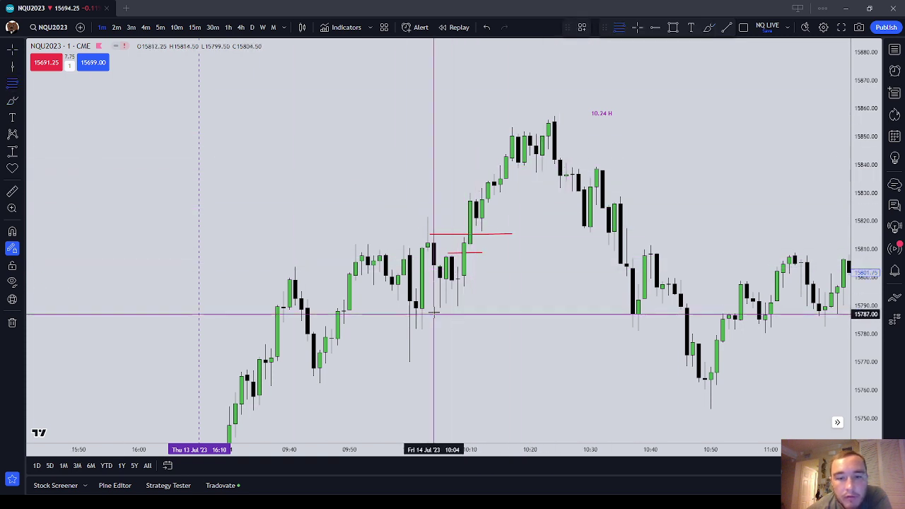
left_click(12, 234)
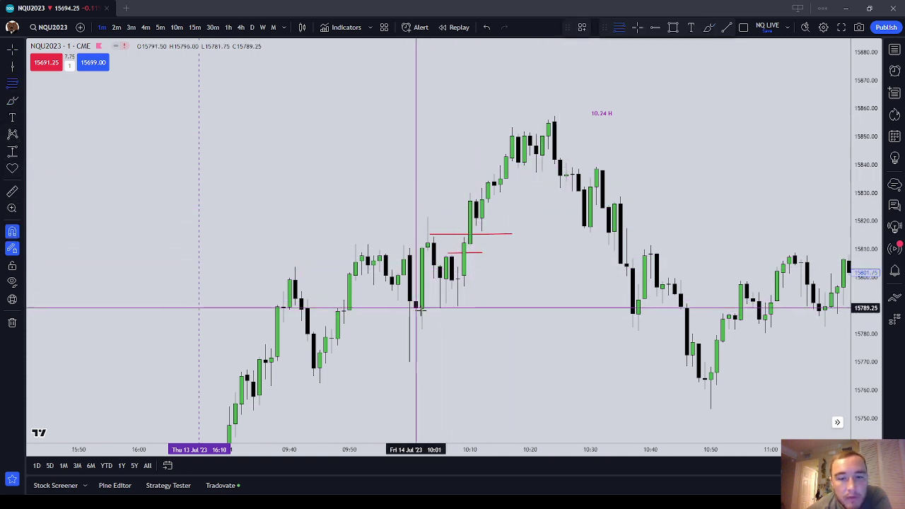
left_click(434, 236)
left_click(322, 216)
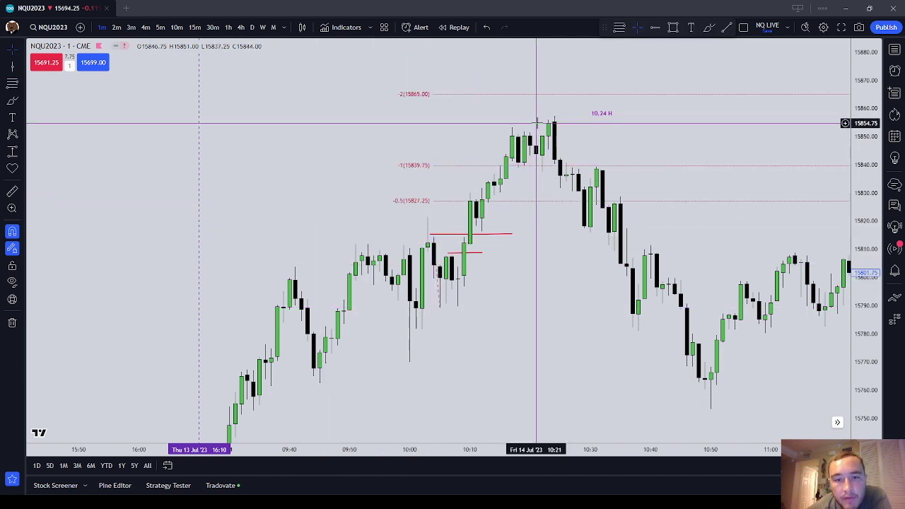
left_click(460, 238)
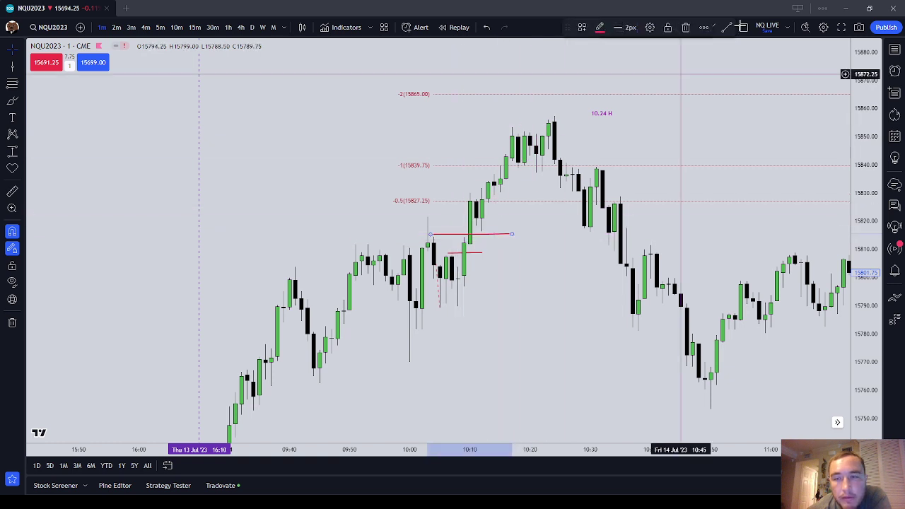
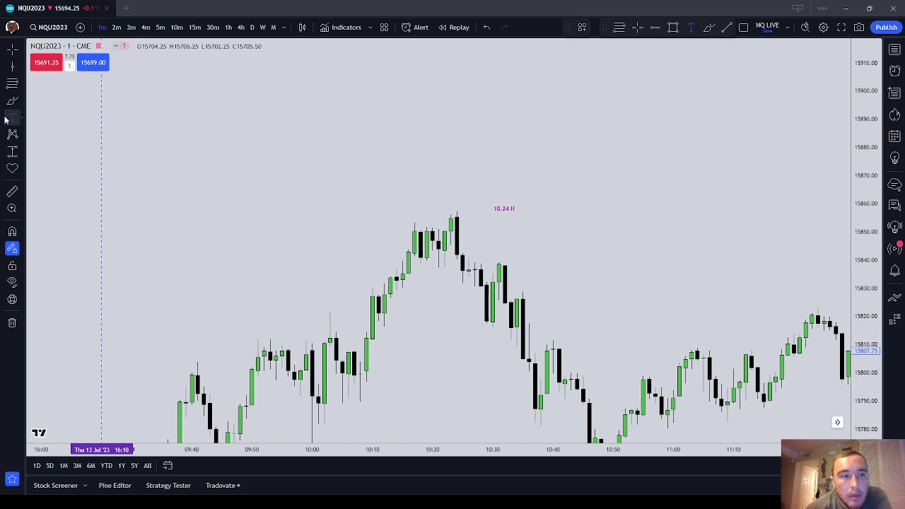
Step: Brush a red line at about 15837 from the low just before the 10:24 high, and circle the area above that high
left_click(11, 104)
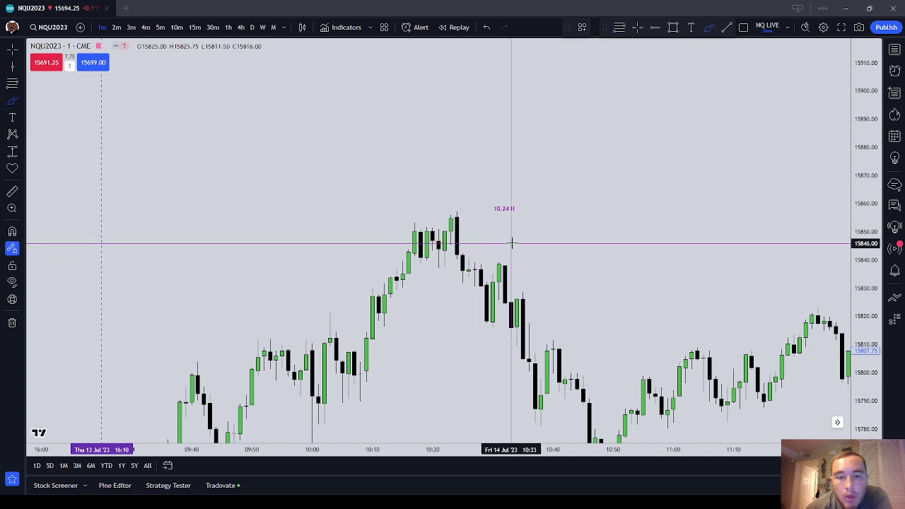
key("Escape")
left_click_drag(539, 237, 514, 213)
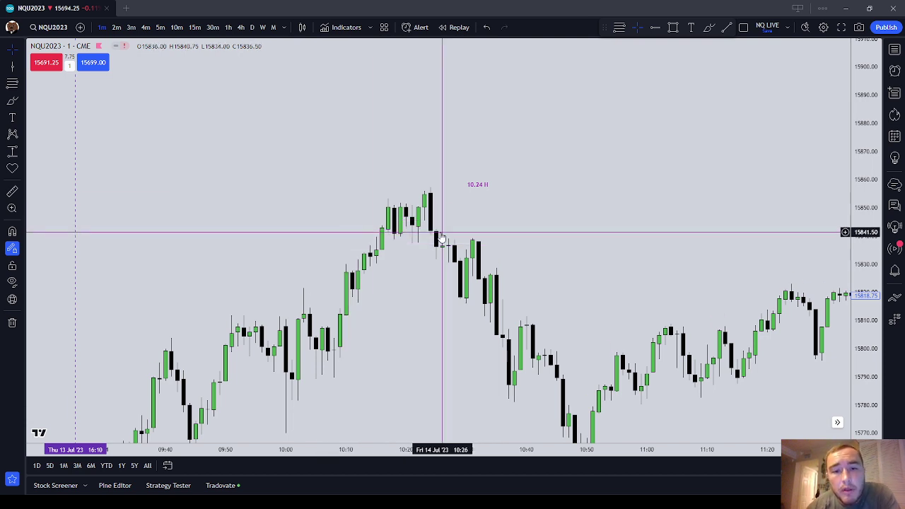
left_click(12, 100)
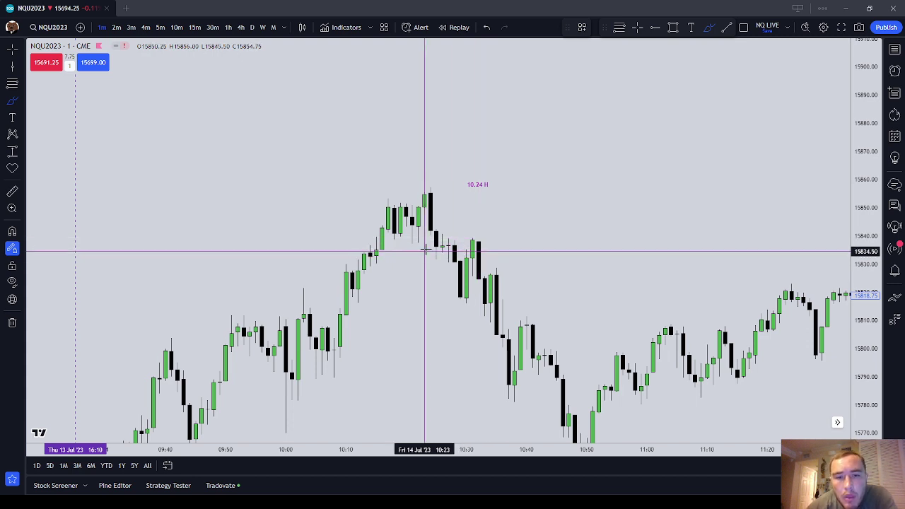
left_click_drag(413, 244, 497, 242)
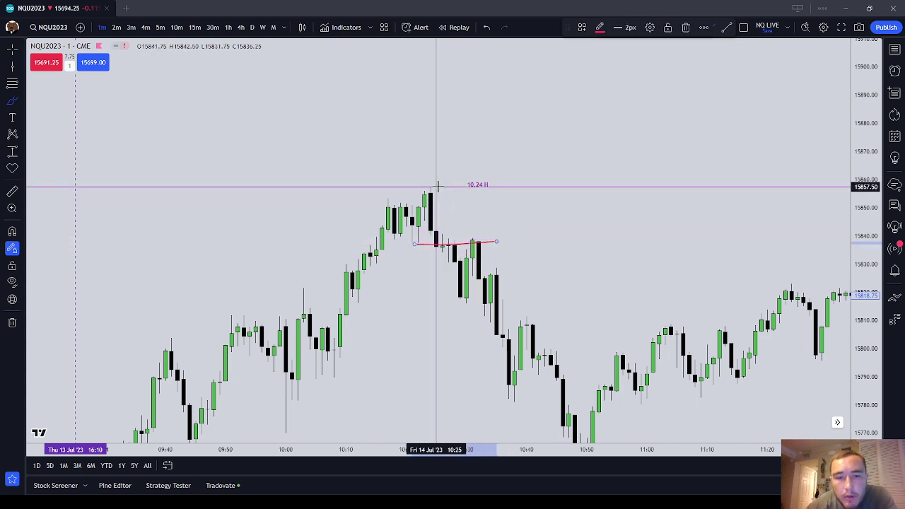
left_click_drag(434, 182, 424, 177)
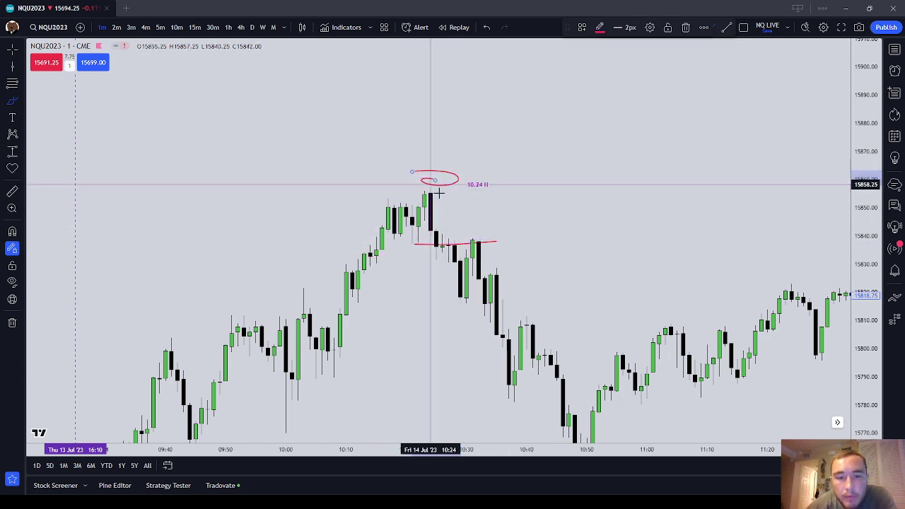
Step: Brush red strokes near 15778 below the 10:03–10:15 candles, then delete them
mouse_move(542, 254)
left_mouse_down()
mouse_move(506, 192)
mouse_move(465, 153)
left_mouse_up()
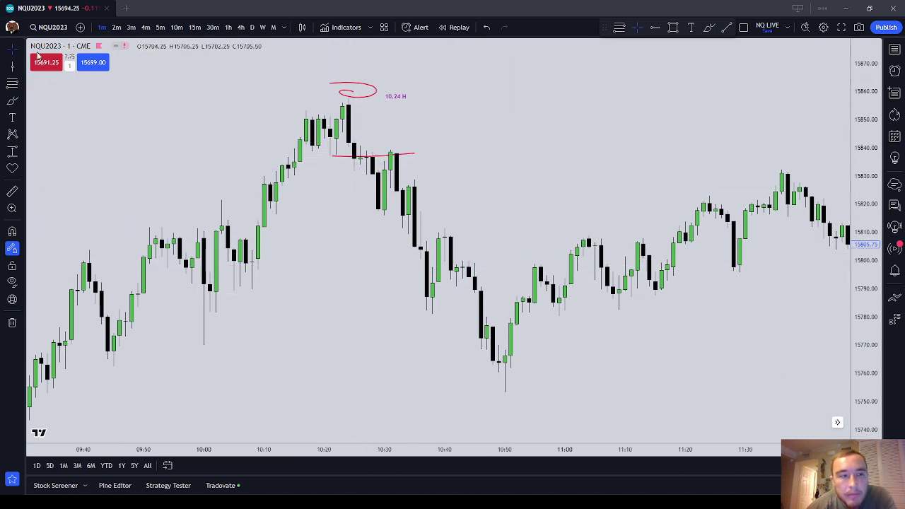
mouse_move(297, 323)
left_mouse_down()
mouse_move(226, 326)
mouse_move(245, 332)
left_mouse_up()
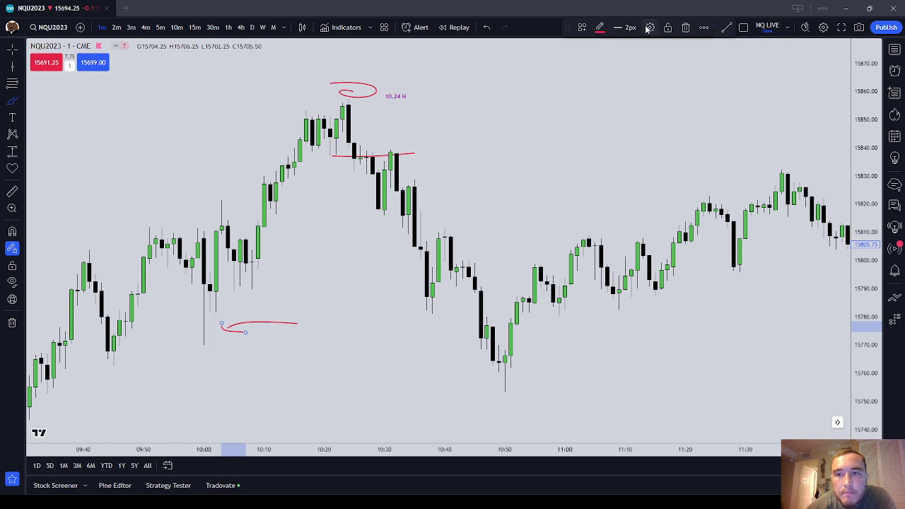
left_click(687, 27)
left_click_drag(573, 144, 566, 149)
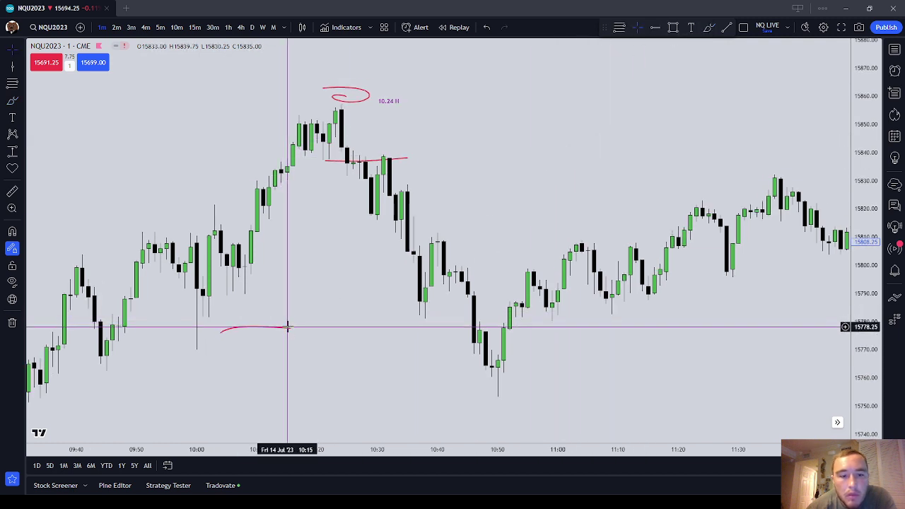
left_click(287, 327)
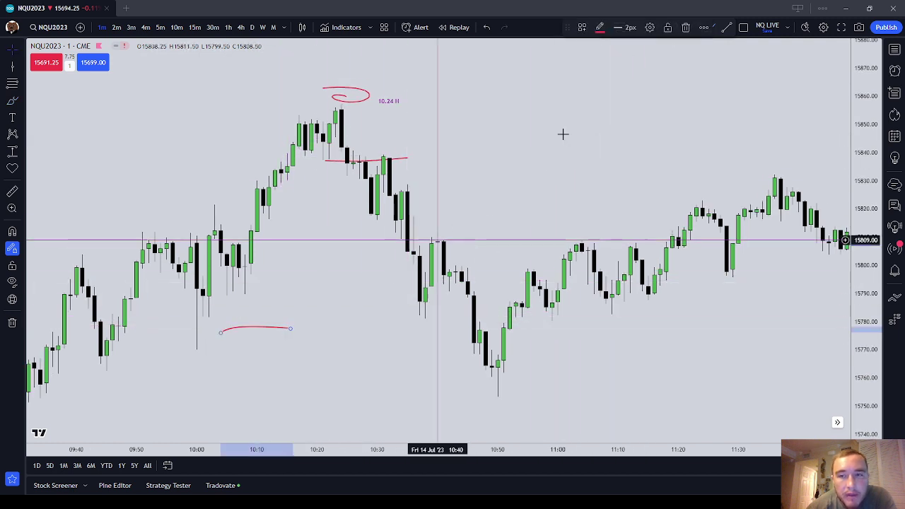
left_click(686, 27)
Step: Delete the red line at about 15837 and the red circle above the 10:24 high
left_click(368, 159)
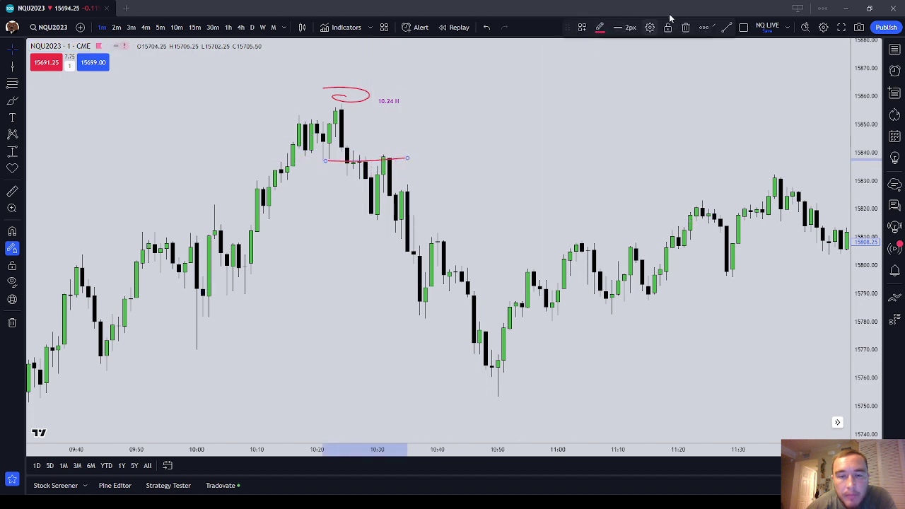
left_click(685, 27)
left_click(335, 92)
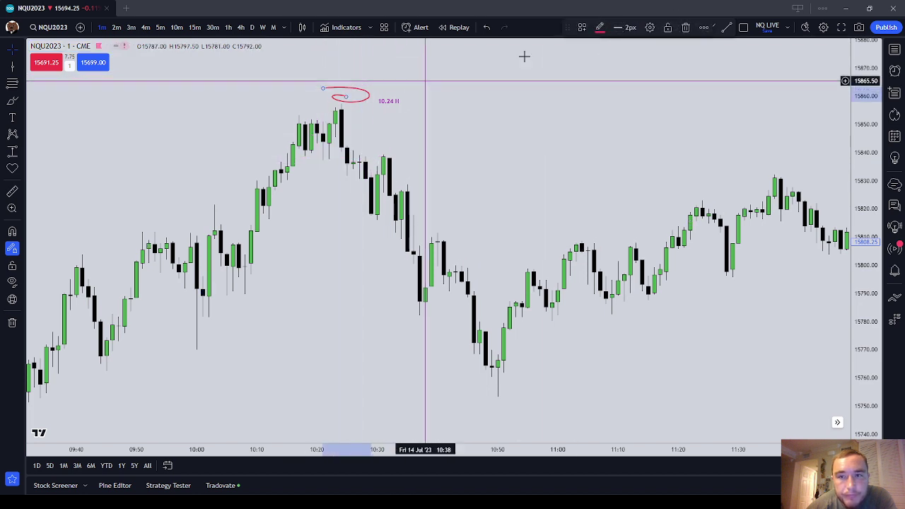
left_click(685, 27)
Step: Brush two horizontal red lines at about 15815 and 15808.5 across the 10:29–10:40 decline
left_click(11, 102)
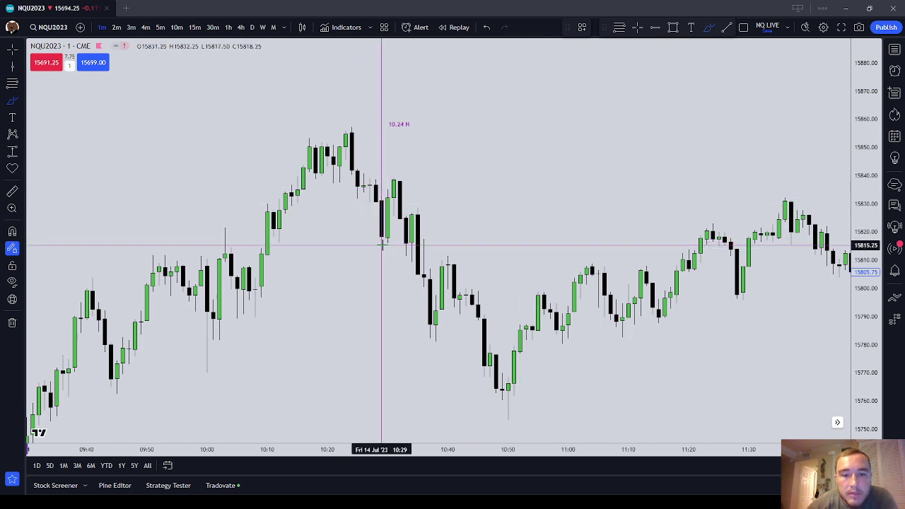
mouse_move(383, 244)
left_mouse_down()
mouse_move(441, 245)
mouse_move(446, 264)
left_mouse_up()
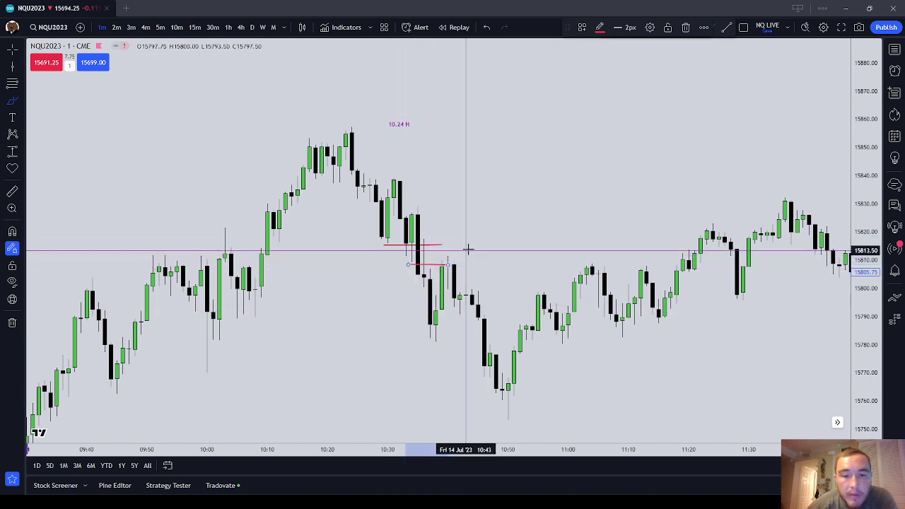
key("Escape")
Step: Delete both horizontal red lines across the 10:29–10:40 decline
left_click(424, 256)
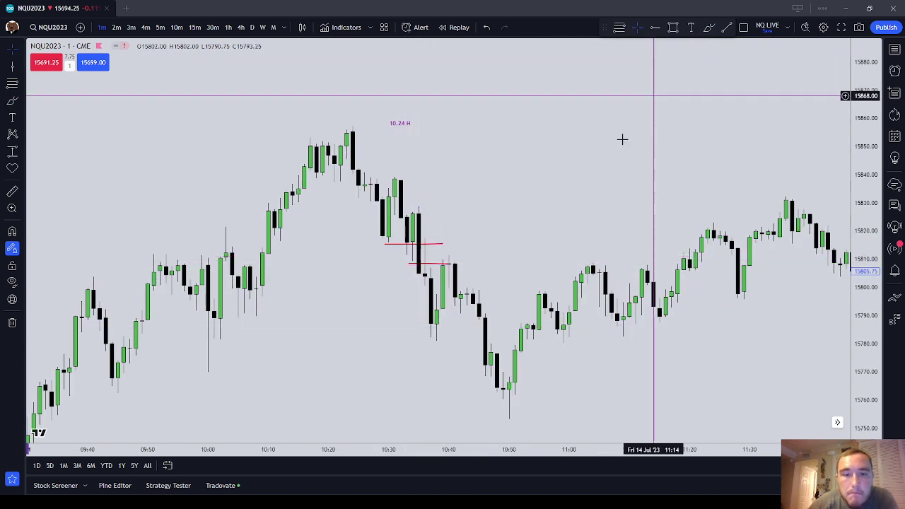
left_click(436, 243)
key("Delete")
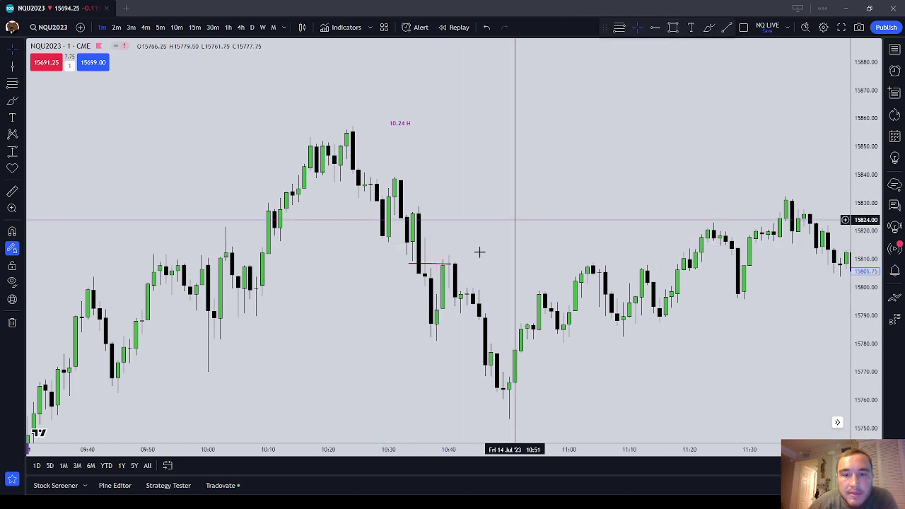
left_click(685, 27)
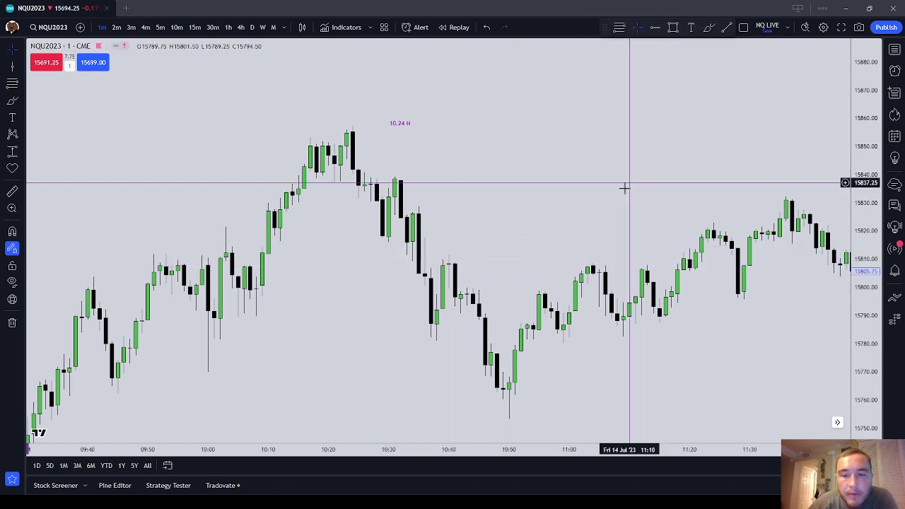
Step: Switch the chart to the 3-minute timeframe and auto-fit the price scale
left_click_drag(626, 188, 501, 91)
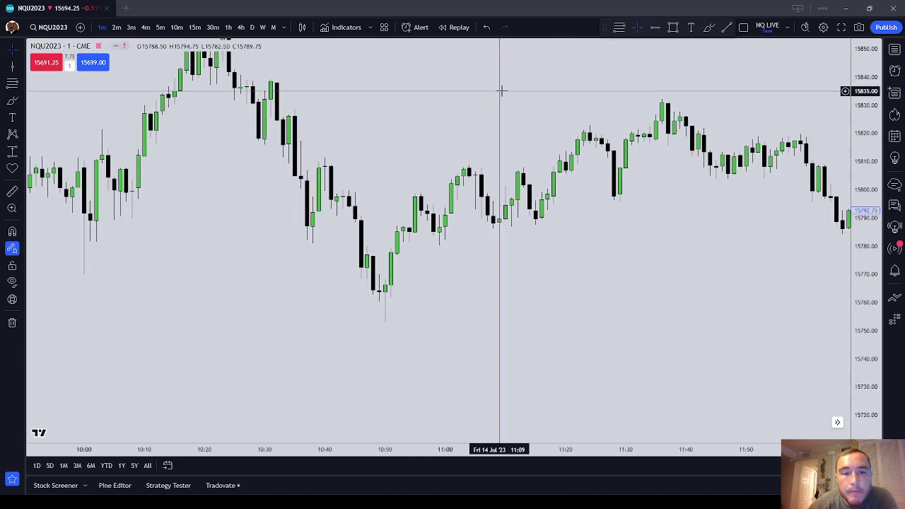
left_click(146, 31)
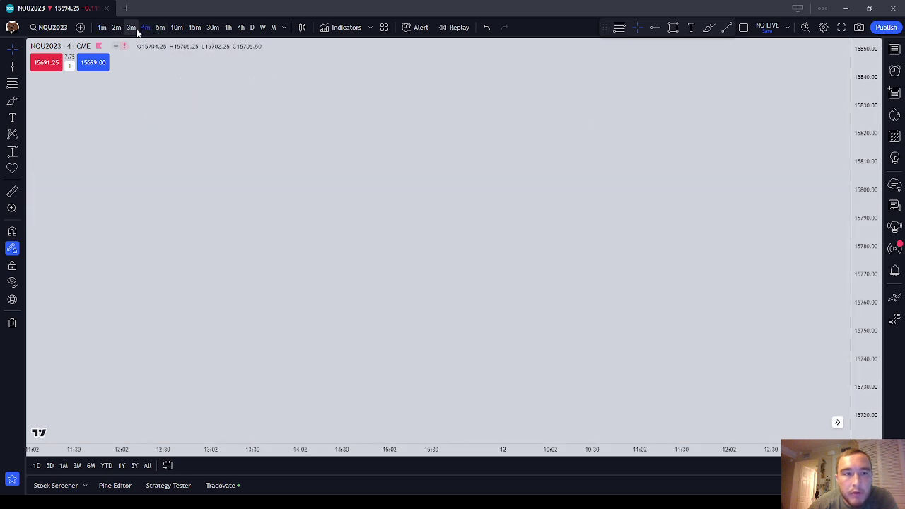
left_click(132, 28)
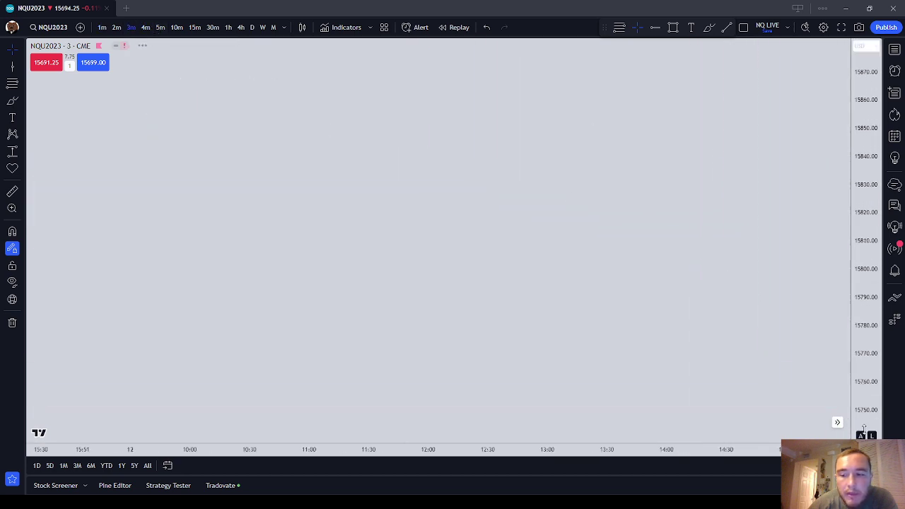
left_click(861, 435)
Step: Bring the 14 July session into view on the 3-minute chart and stretch the price scale to examine the decline after the 10:24 high
scroll(598, 304, "down", 1)
left_click_drag(580, 306, 323, 332)
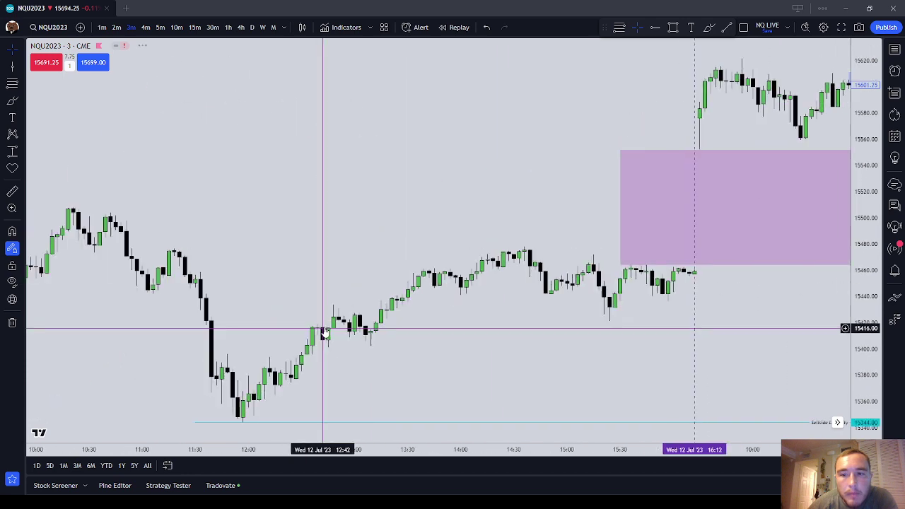
scroll(324, 333, "down", 1)
left_click_drag(488, 330, 123, 330)
left_click_drag(639, 272, 339, 245)
left_click_drag(637, 233, 269, 191)
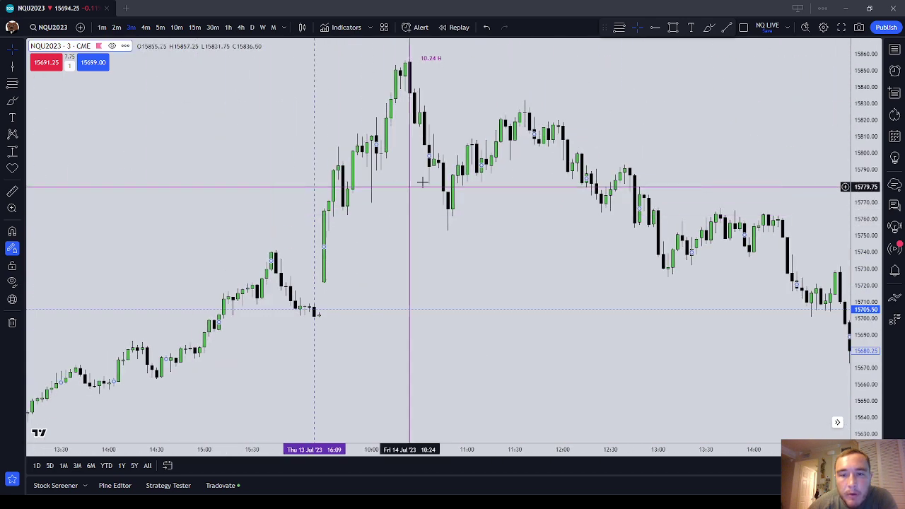
left_click_drag(519, 192, 515, 251)
left_click_drag(864, 306, 864, 193)
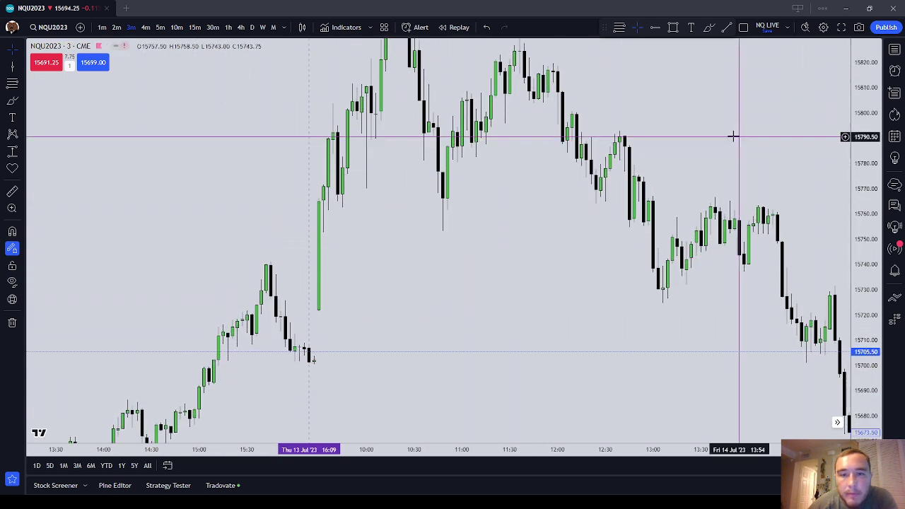
Step: Brush red marks on the decline: a horizontal line at about 15806, circles at the 11:36 high and 10:48 low, and an arrow to that low
left_click_drag(636, 143, 618, 295)
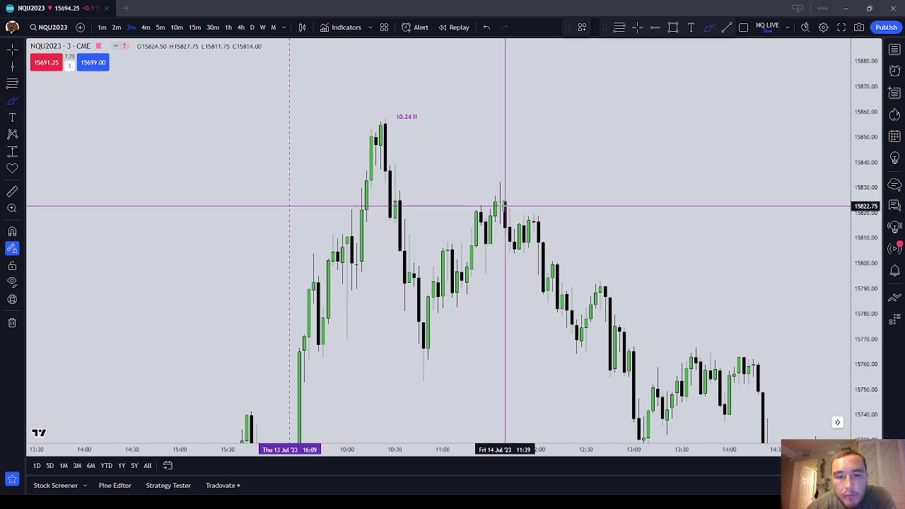
scroll(518, 205, "up", 4)
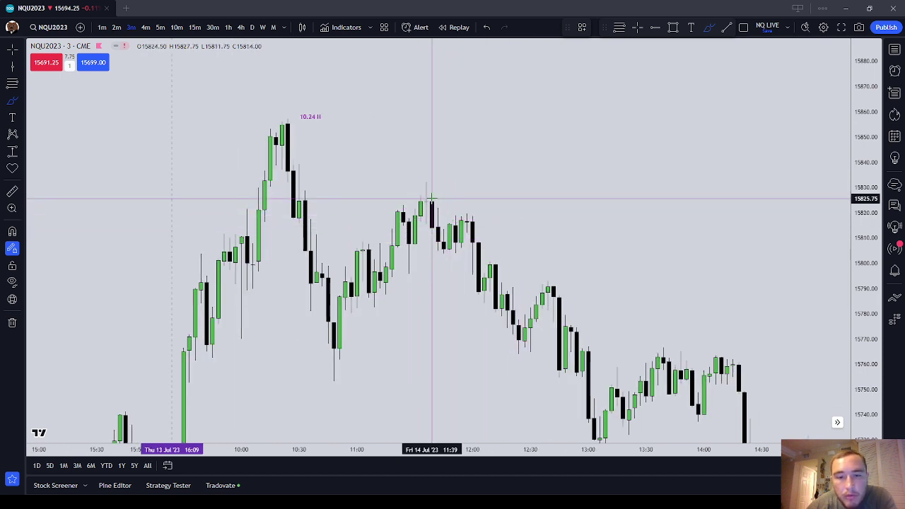
left_click(425, 203)
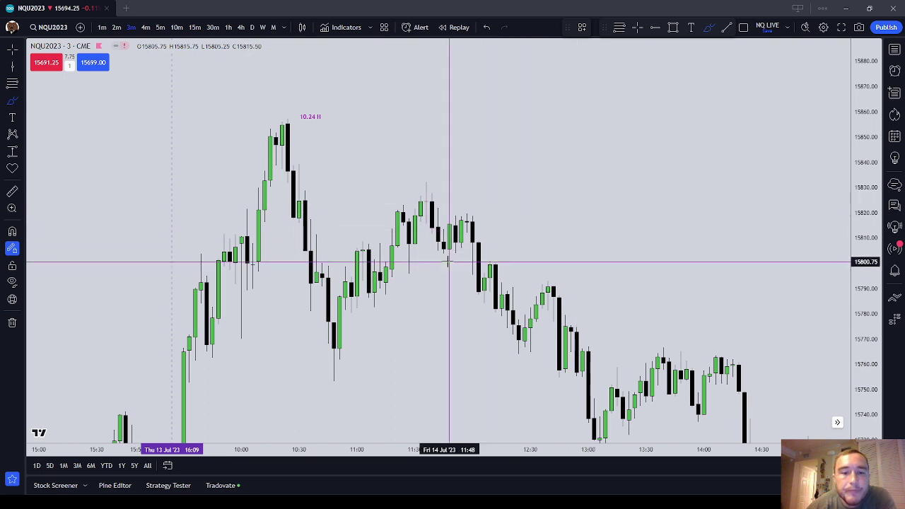
left_click_drag(444, 260, 408, 246)
left_click_drag(484, 248, 502, 246)
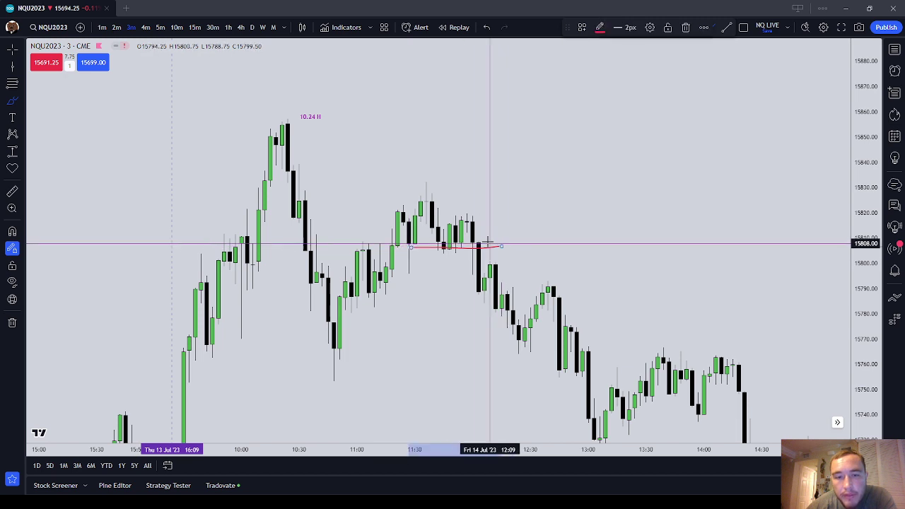
left_click_drag(440, 176, 410, 176)
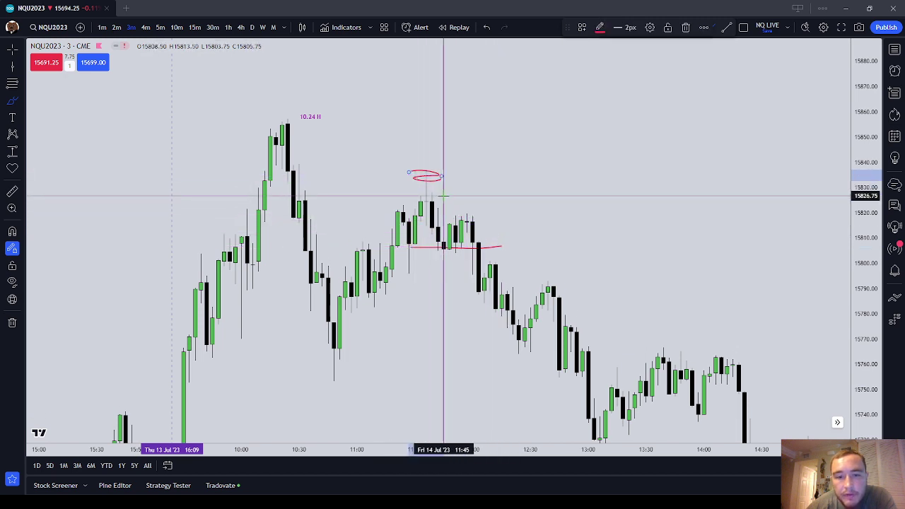
mouse_move(425, 374)
left_mouse_down()
mouse_move(334, 388)
mouse_move(356, 387)
left_mouse_up()
left_click_drag(349, 374, 321, 374)
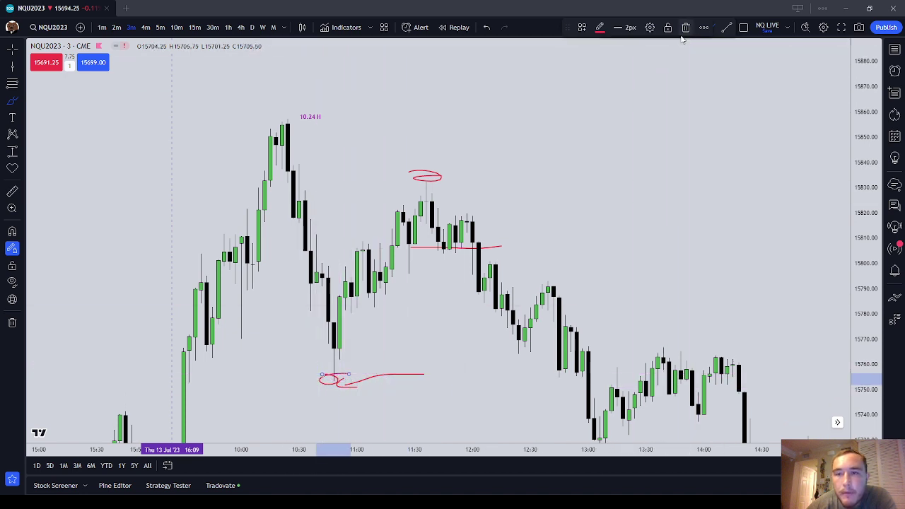
Step: Delete the red circles, the arrow at the 10:48 low and the horizontal line at about 15806
double_click(403, 376)
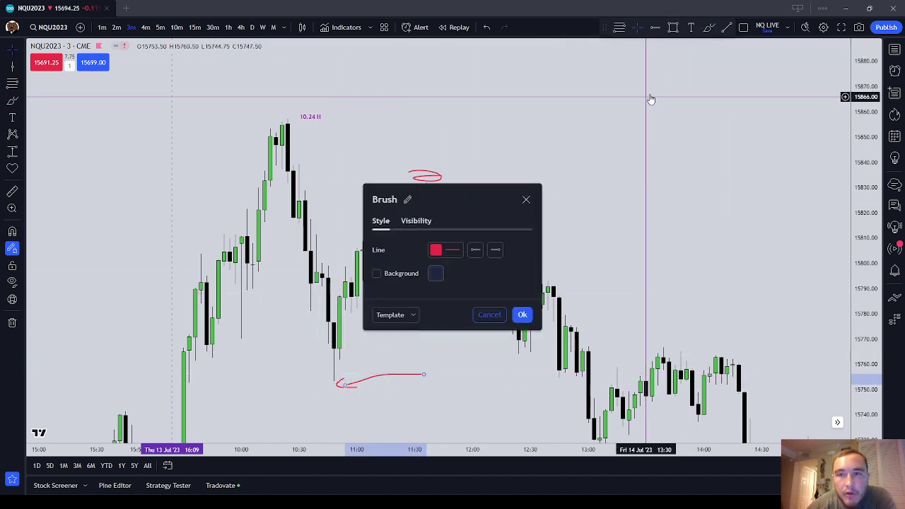
left_click(526, 199)
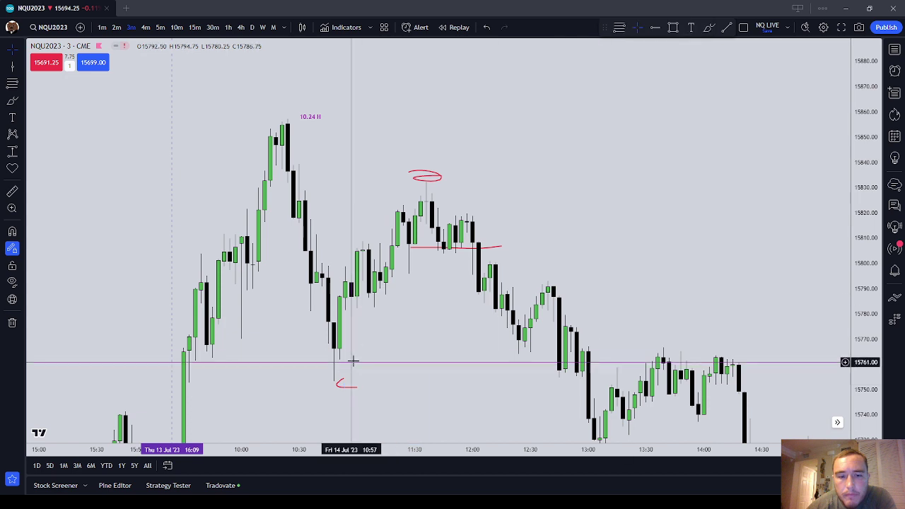
key("Delete")
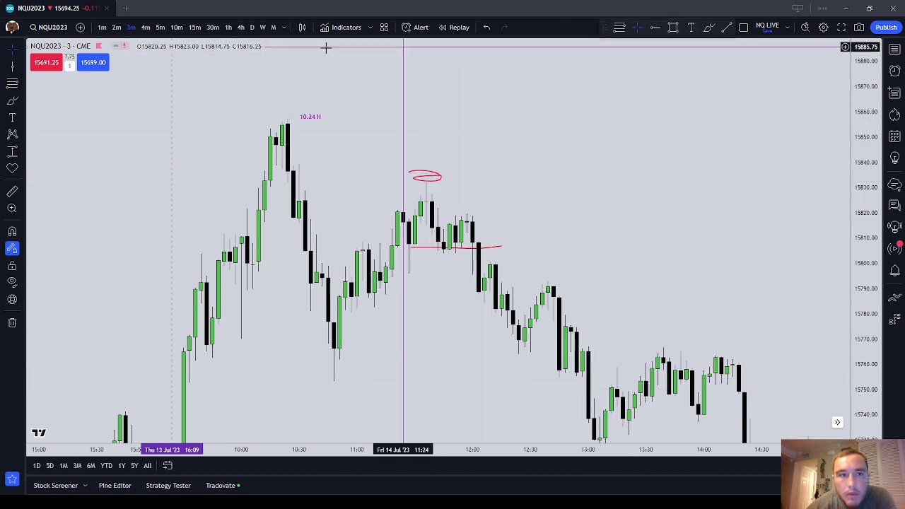
left_click(438, 178)
left_click(685, 26)
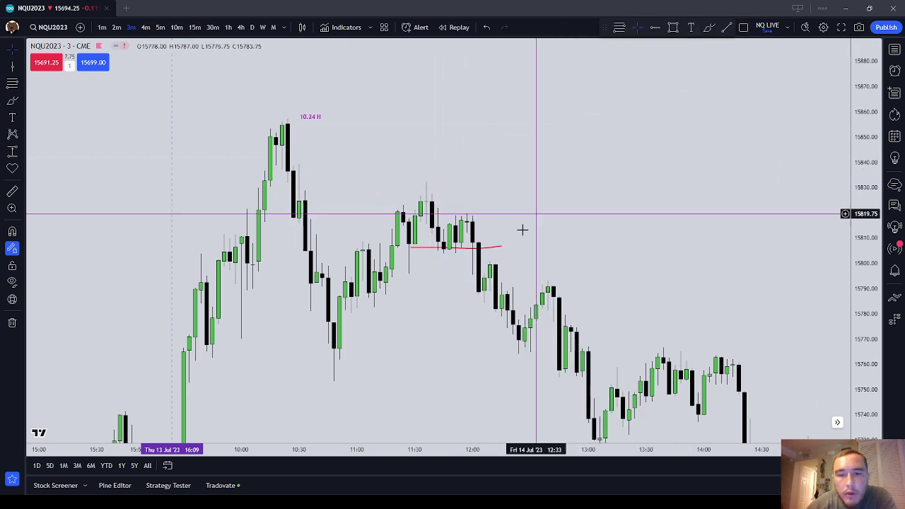
left_click(685, 27)
Step: Place vertical lines at 12:00 and 13:30 on 14 July
left_click_drag(455, 167, 376, 154)
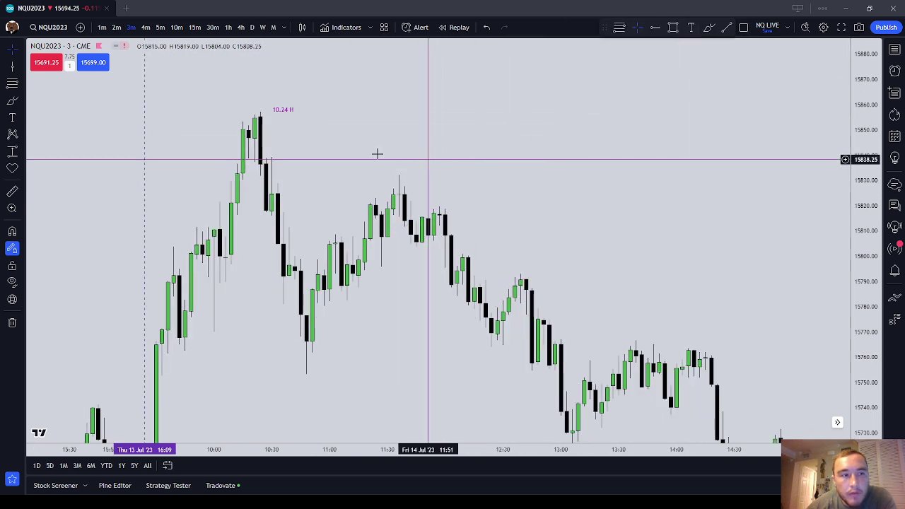
left_click(445, 375)
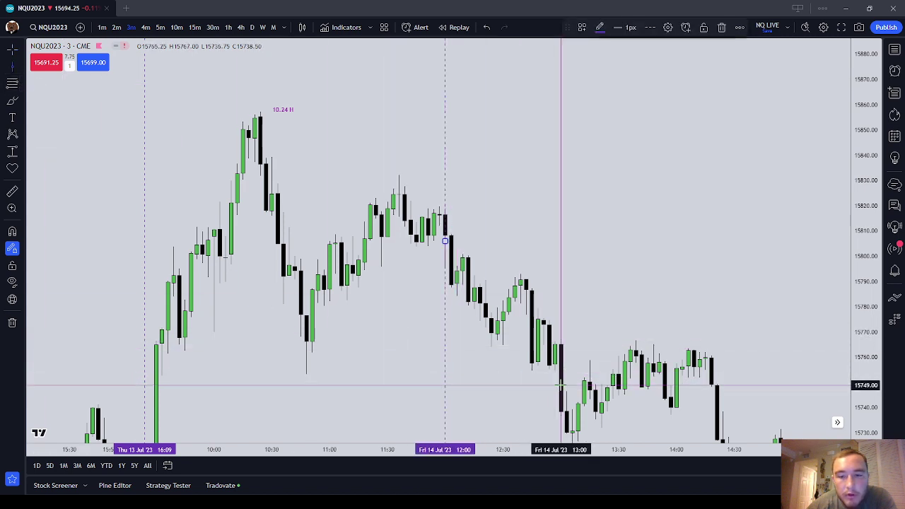
left_click(613, 382)
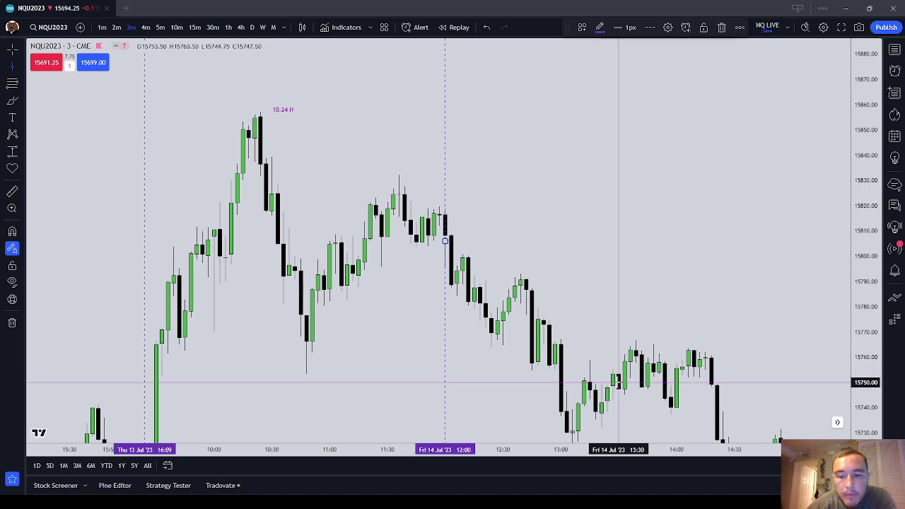
left_click(619, 383)
key("Escape")
Step: Brush a red arrow below the 10:48 low pointing back toward the session open, and a near-horizontal line at about 15750 reaching the open
left_click_drag(511, 164, 511, 79)
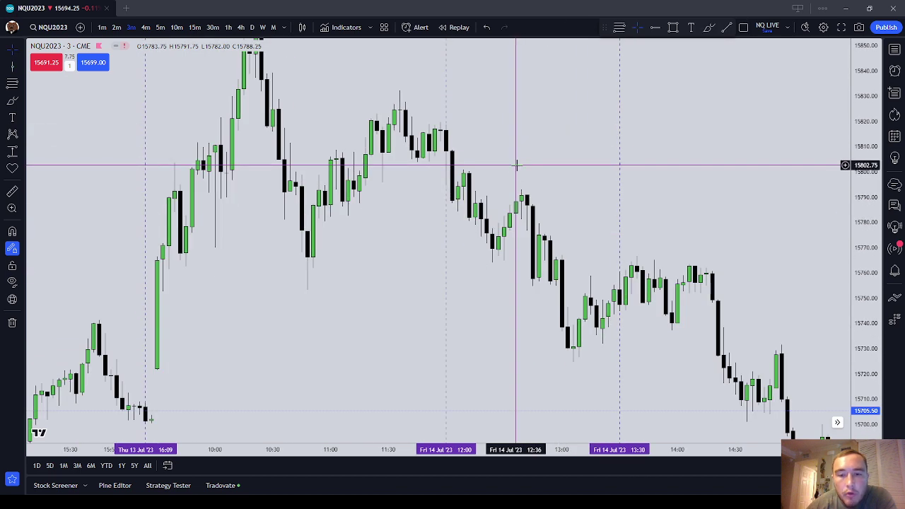
left_click_drag(461, 137, 428, 166)
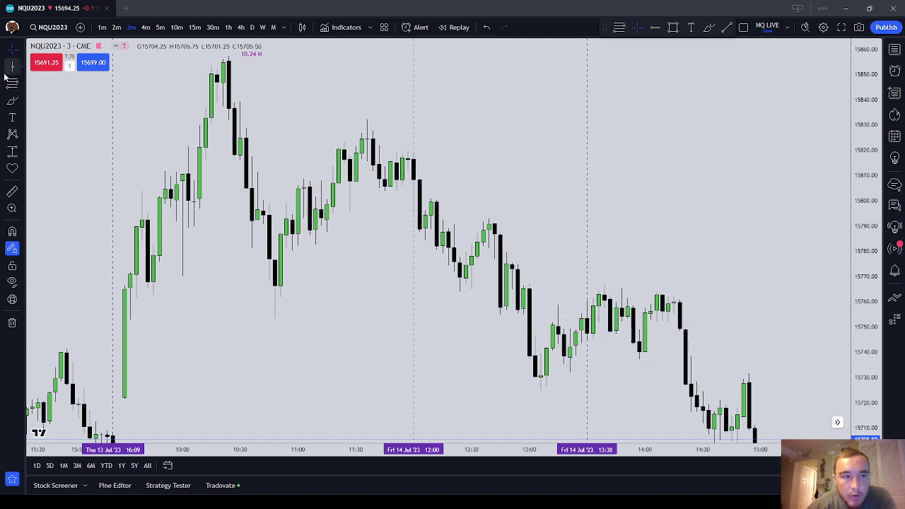
left_click_drag(308, 339, 172, 324)
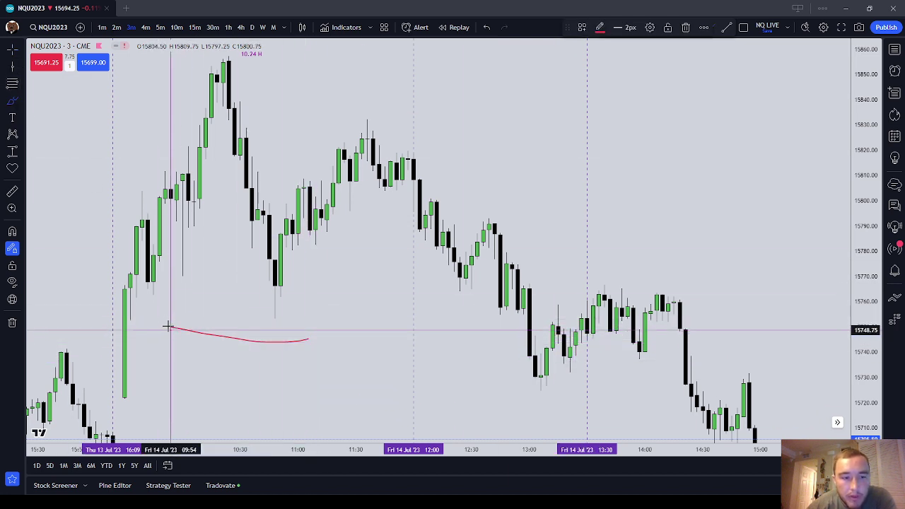
left_click_drag(278, 321, 113, 327)
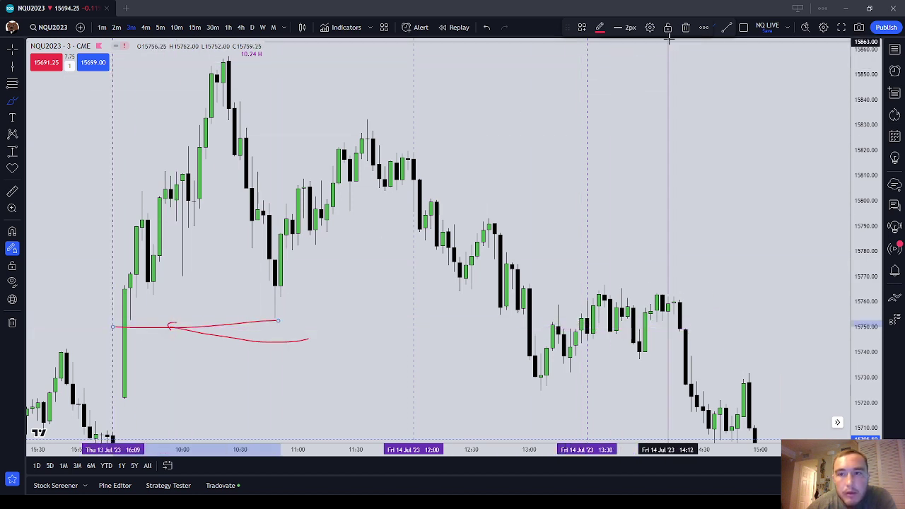
Step: Delete the red line at about 15750 and all parts of the arrow below the 10:48 low
left_click(702, 28)
left_click(721, 119)
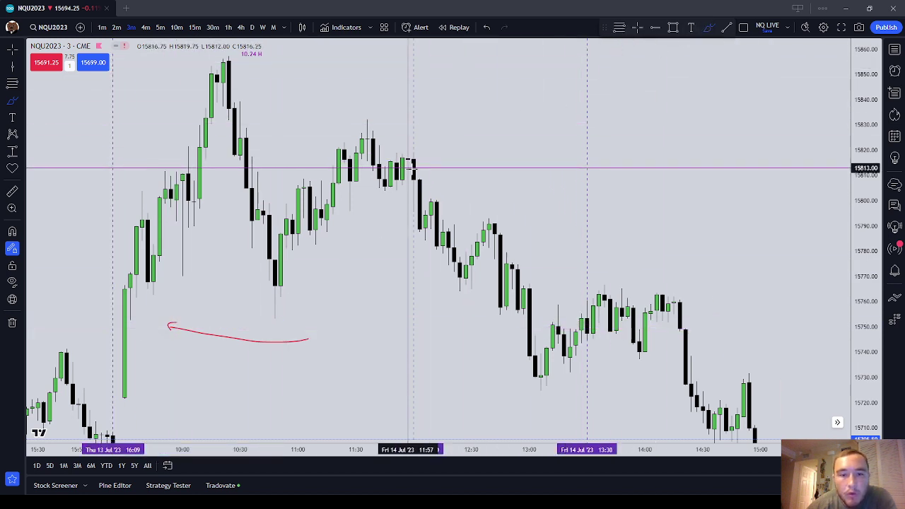
left_click(191, 337)
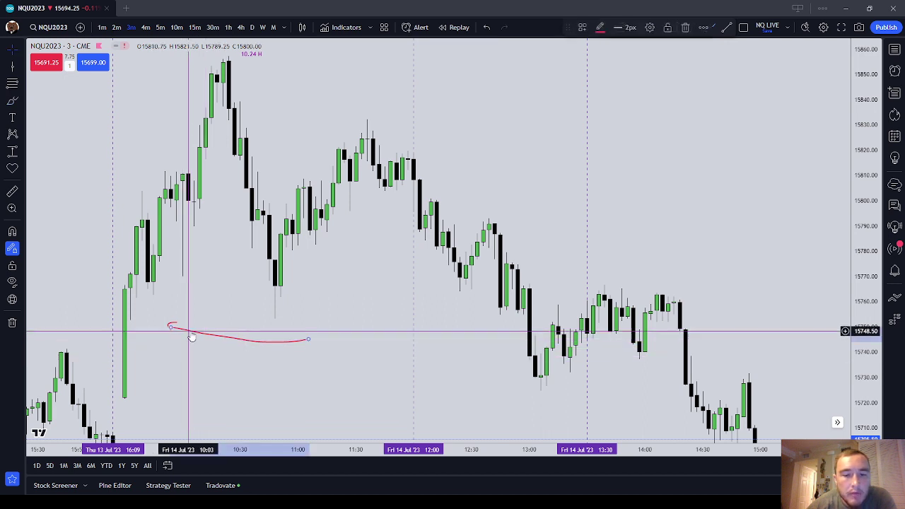
left_click(683, 27)
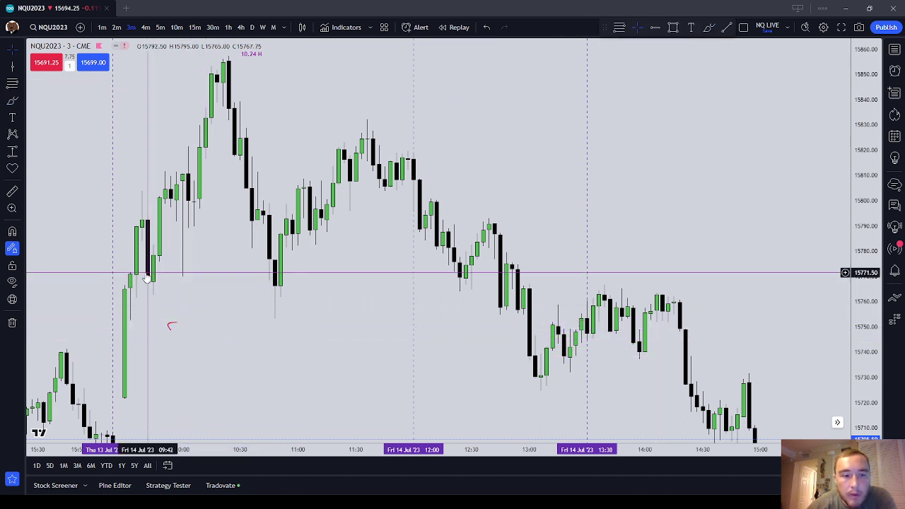
left_click(172, 324)
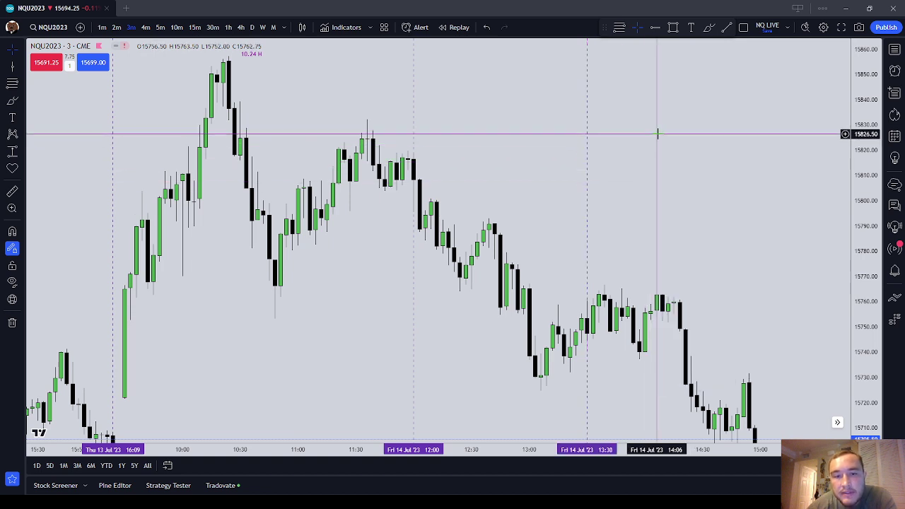
Step: Brush a red horizontal line at about 15803 across the 11:43–12:15 breakdown and delete it
left_click(14, 104)
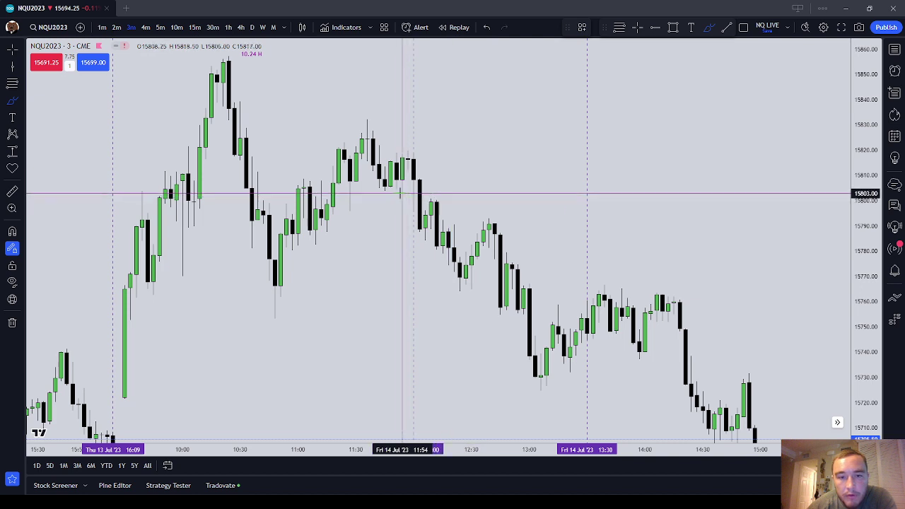
left_click_drag(414, 193, 443, 193)
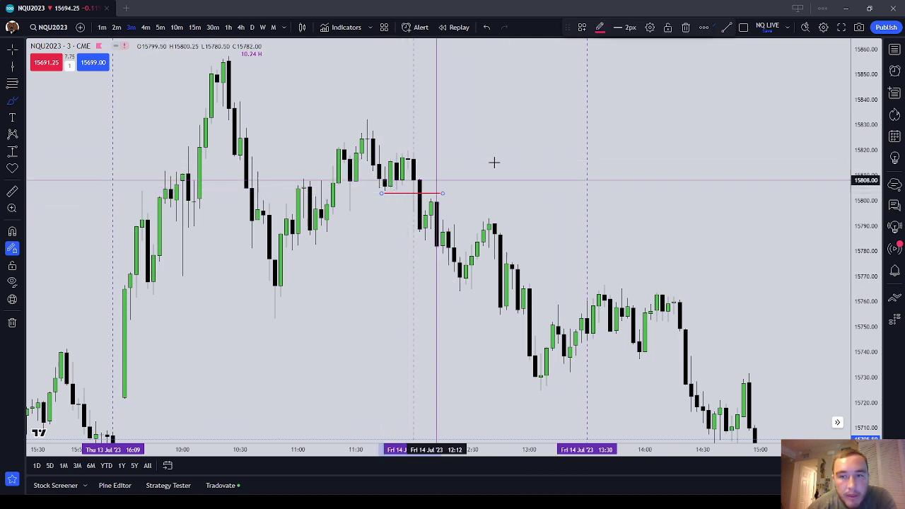
left_click(685, 28)
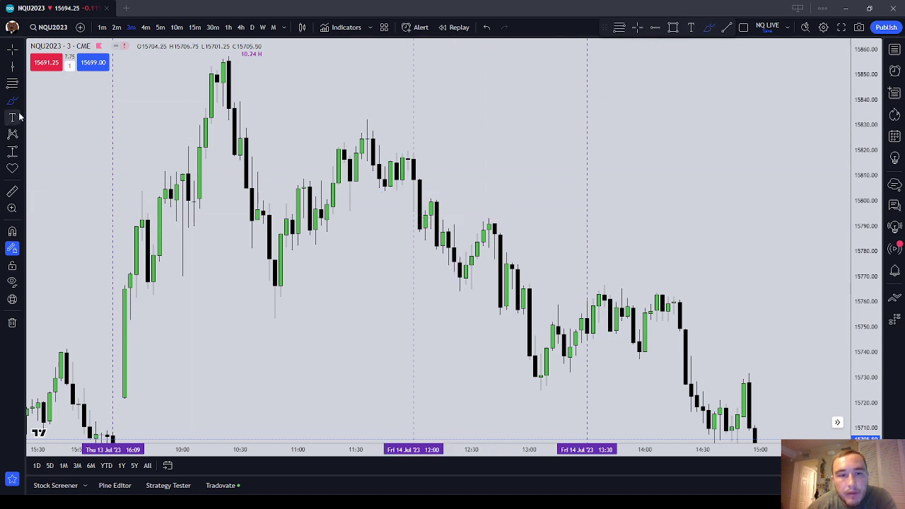
Step: Brush a red horizontal line at about 15763.5 across 12:22–12:57, under the 12:24 swing low, and delete it
left_click_drag(410, 243, 453, 239)
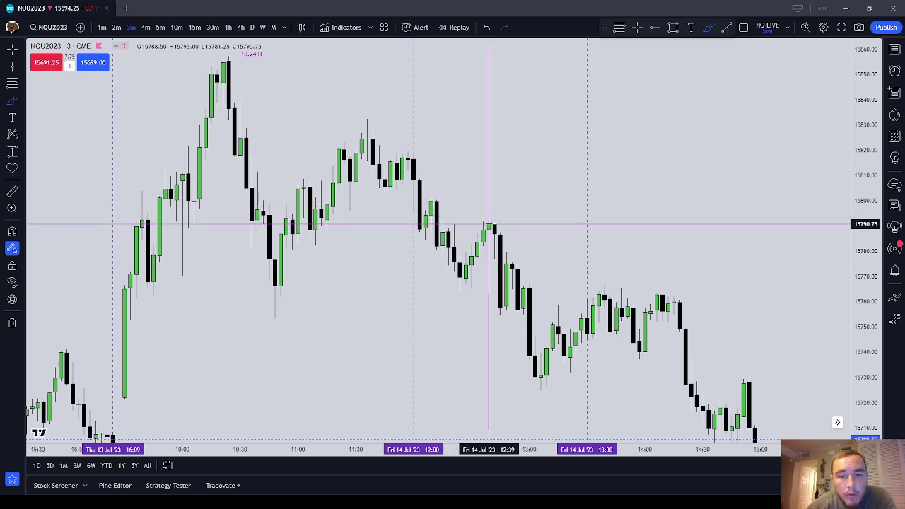
left_click_drag(531, 226, 488, 169)
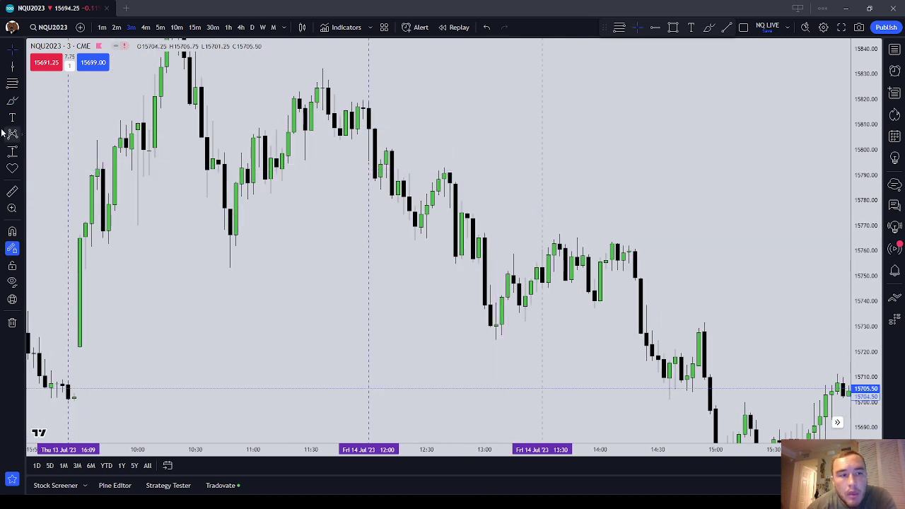
left_click_drag(410, 242, 480, 241)
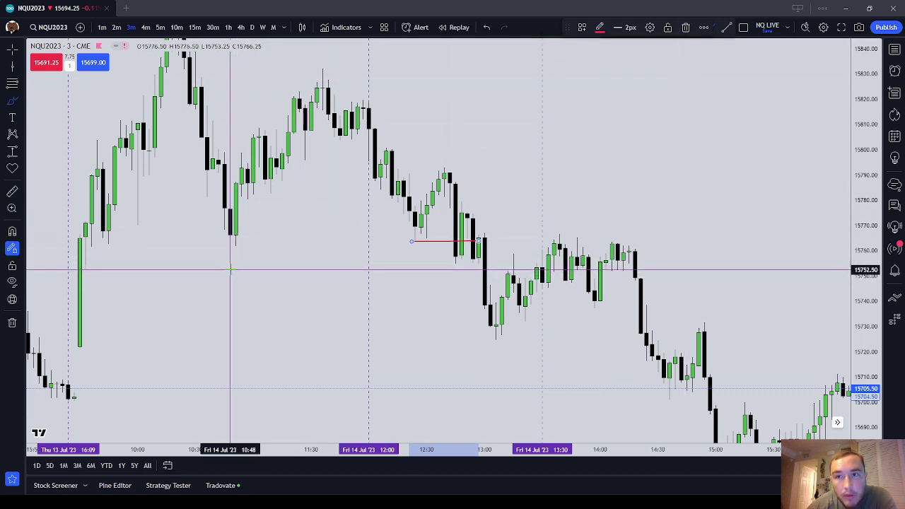
left_click(685, 27)
Step: Move the 12:00 vertical line on 14 July to 16:00
left_click_drag(545, 232, 504, 205)
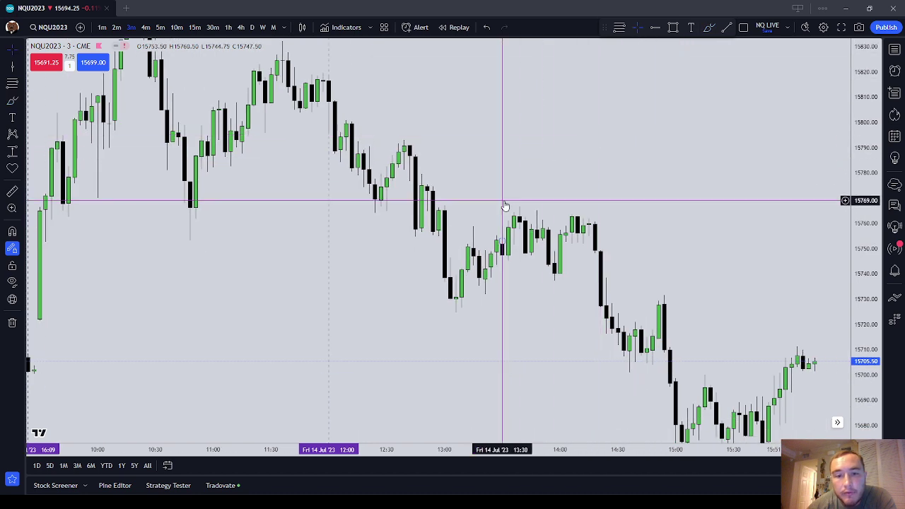
left_click_drag(501, 280, 456, 286)
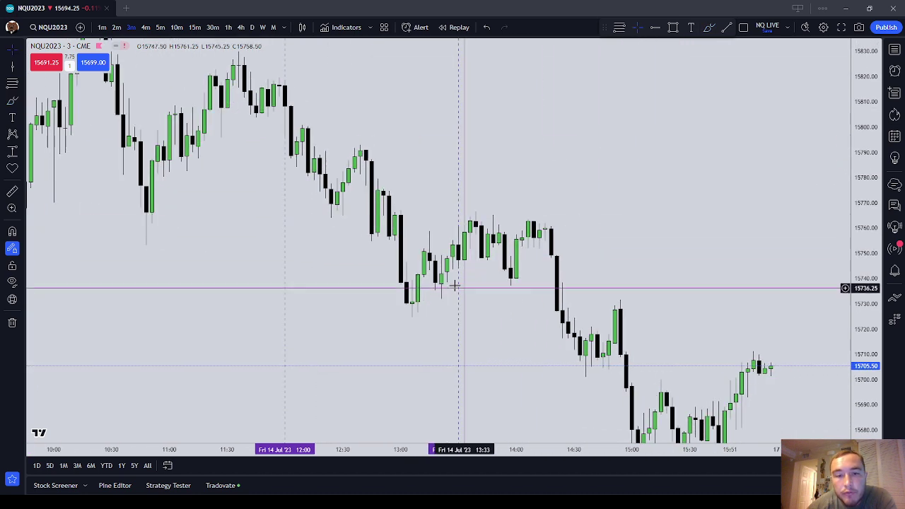
scroll(398, 277, "down", 4)
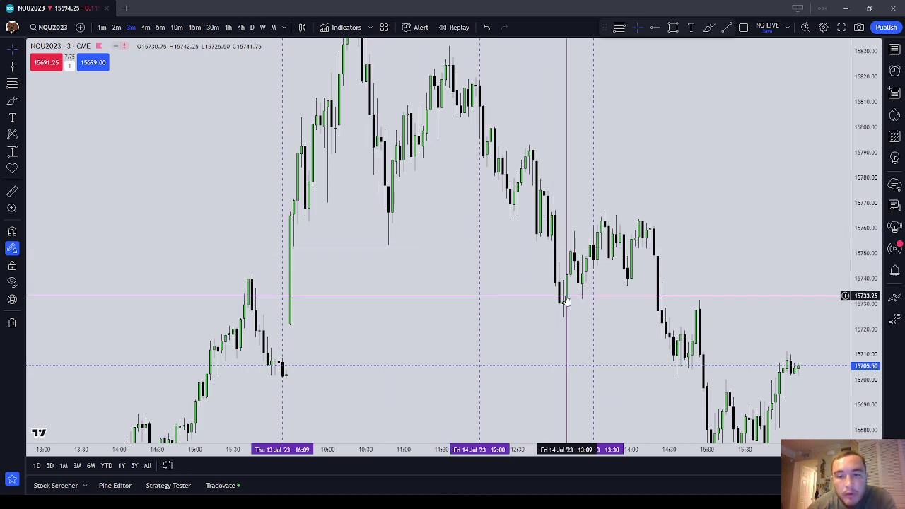
left_click_drag(574, 297, 545, 307)
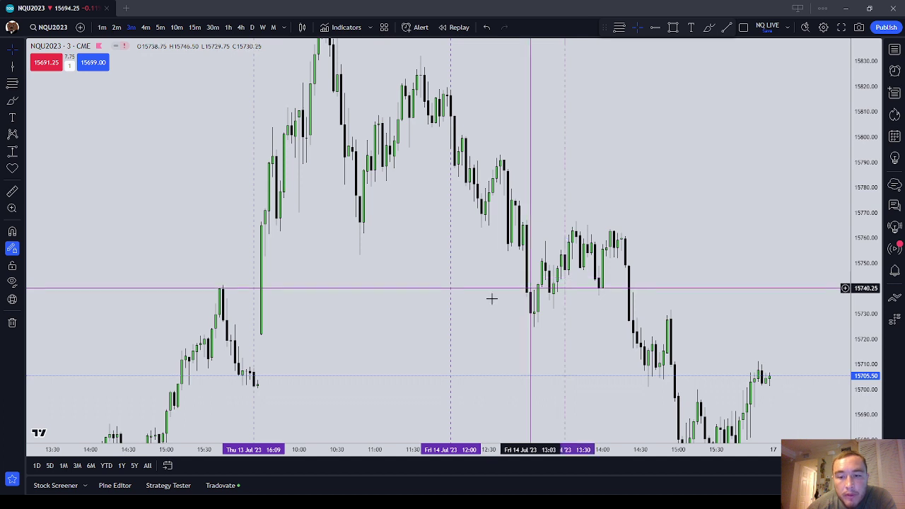
left_click_drag(642, 223, 556, 212)
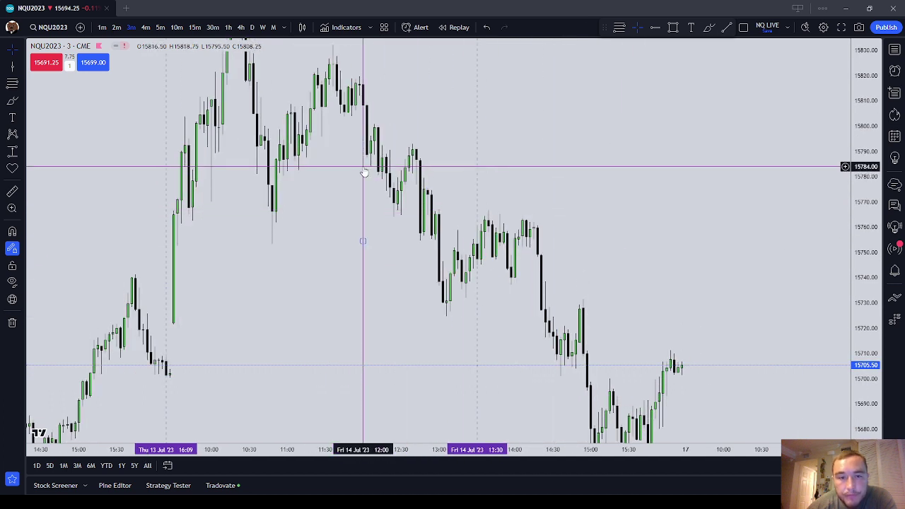
left_click(643, 241)
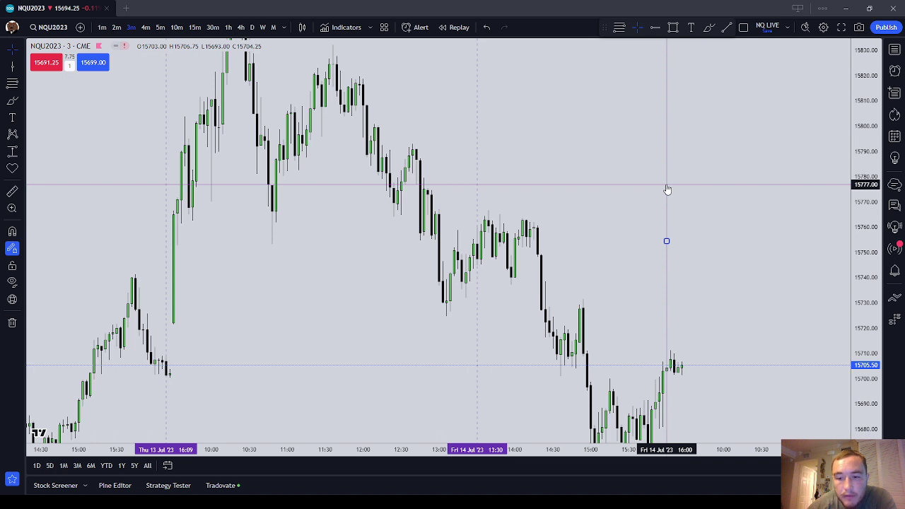
left_click_drag(667, 189, 665, 190)
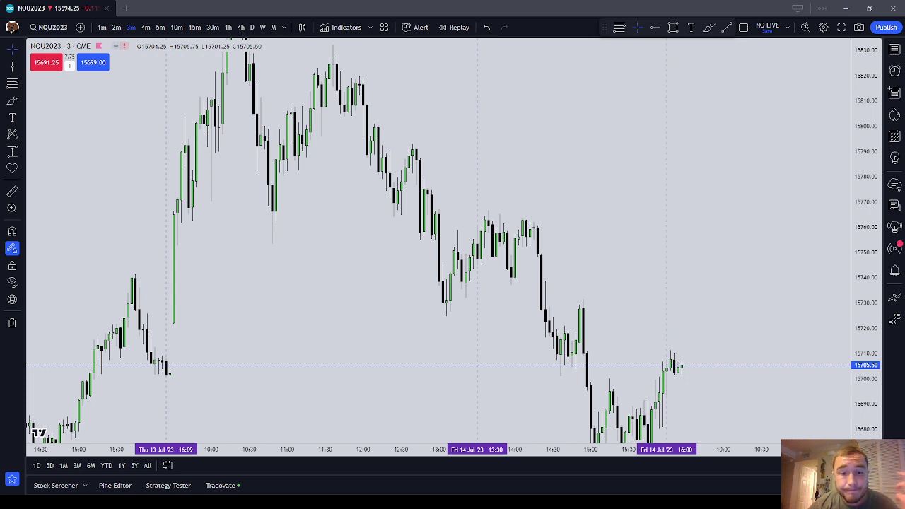
scroll(558, 178, "right", 5)
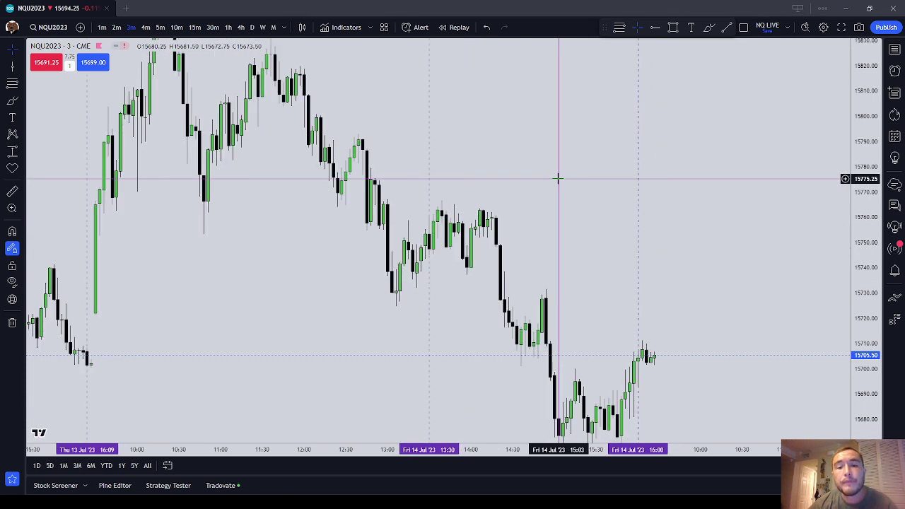
Step: Brush a red outline around the 13:30–14:30 consolidation and delete it
left_click(14, 100)
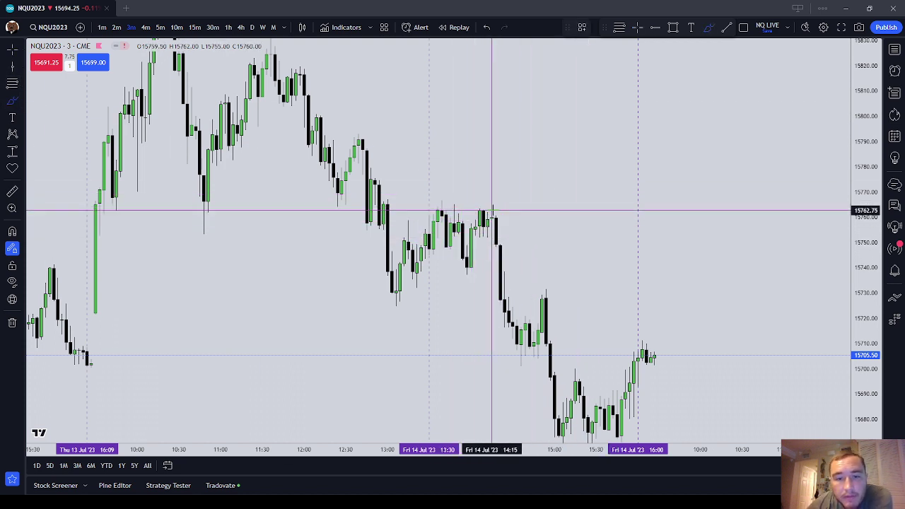
mouse_move(487, 203)
left_mouse_down()
mouse_move(443, 204)
mouse_move(432, 254)
mouse_move(527, 282)
mouse_move(525, 196)
mouse_move(471, 203)
left_mouse_up()
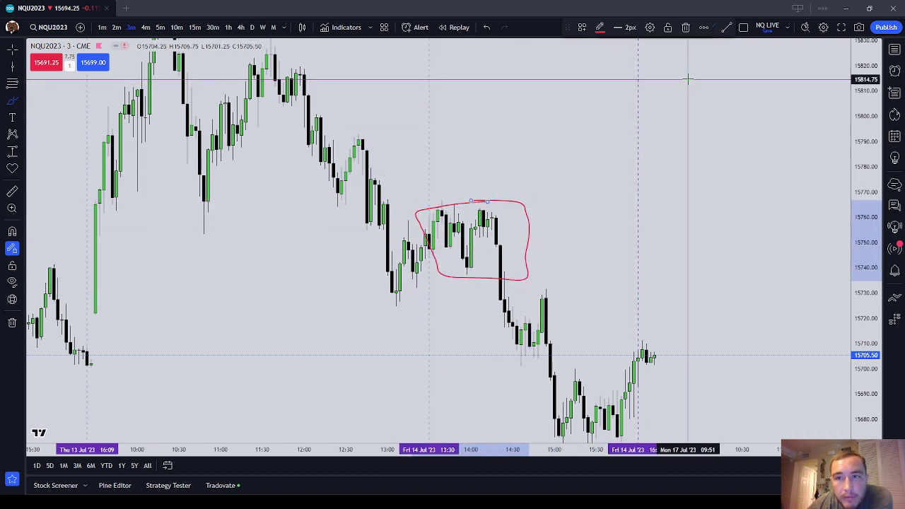
left_click(685, 27)
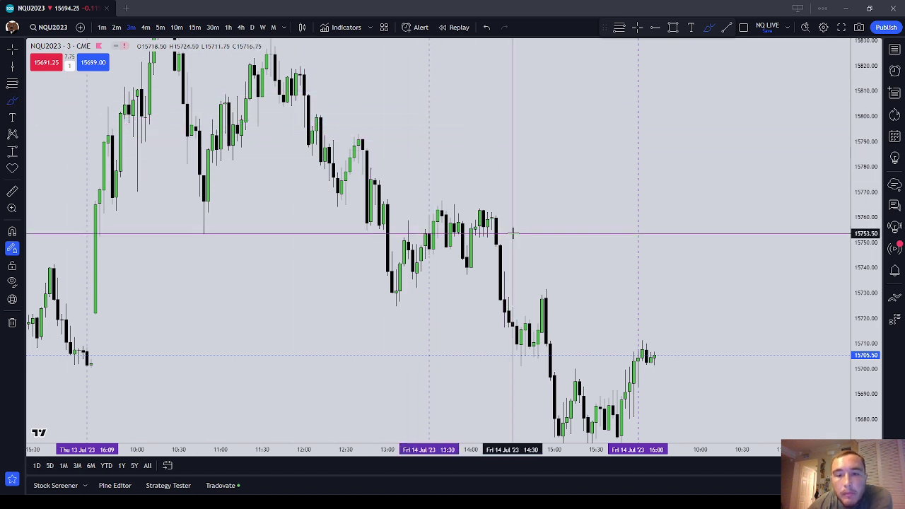
Step: Brush two short red horizontal lines at about 15748 and 15739 across the breakdown candles just after 14:15
scroll(479, 231, "up", 2)
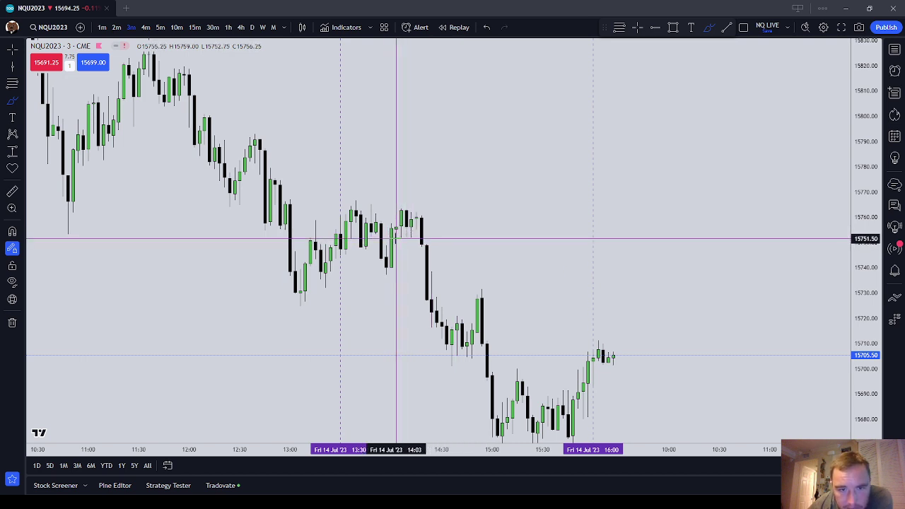
left_click_drag(398, 238, 451, 238)
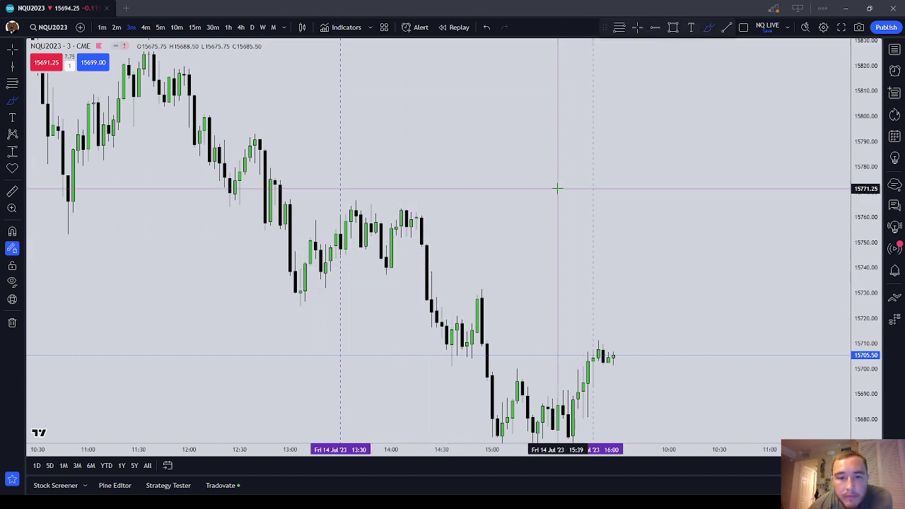
left_click_drag(523, 183, 514, 120)
left_click(12, 100)
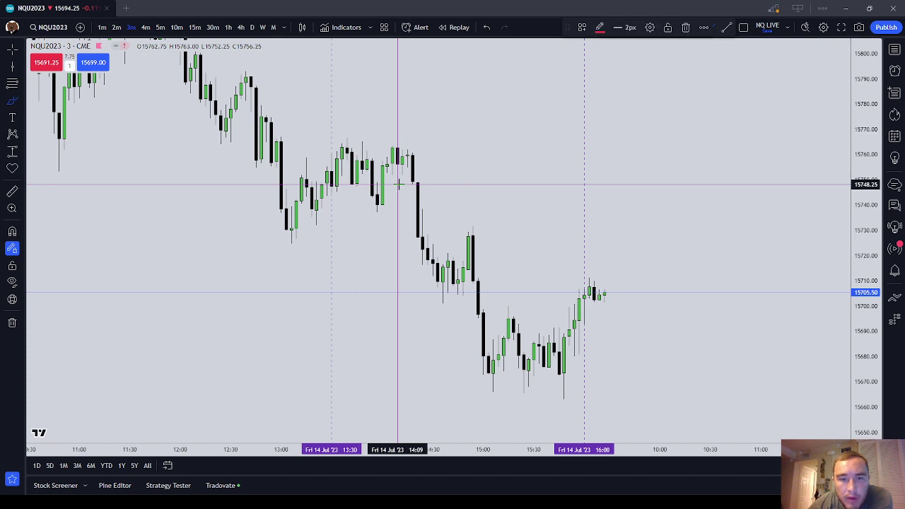
left_click_drag(398, 184, 447, 184)
scroll(398, 207, "down", 1)
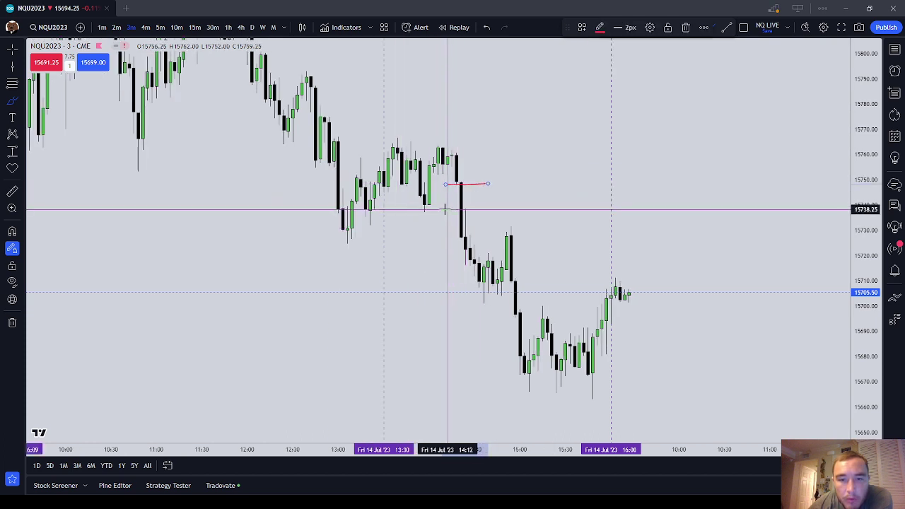
left_click_drag(445, 208, 491, 208)
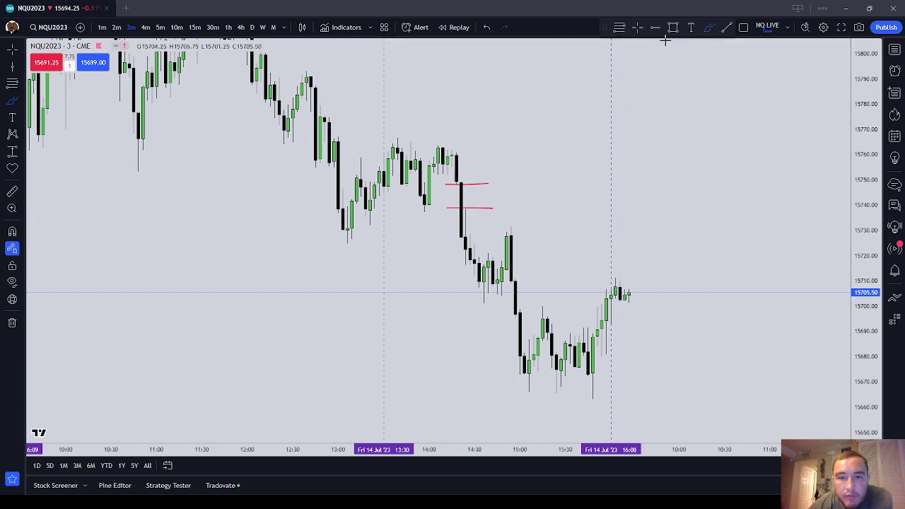
Step: Delete both red lines marking the gap in the breakdown after 14:15
left_click(479, 184)
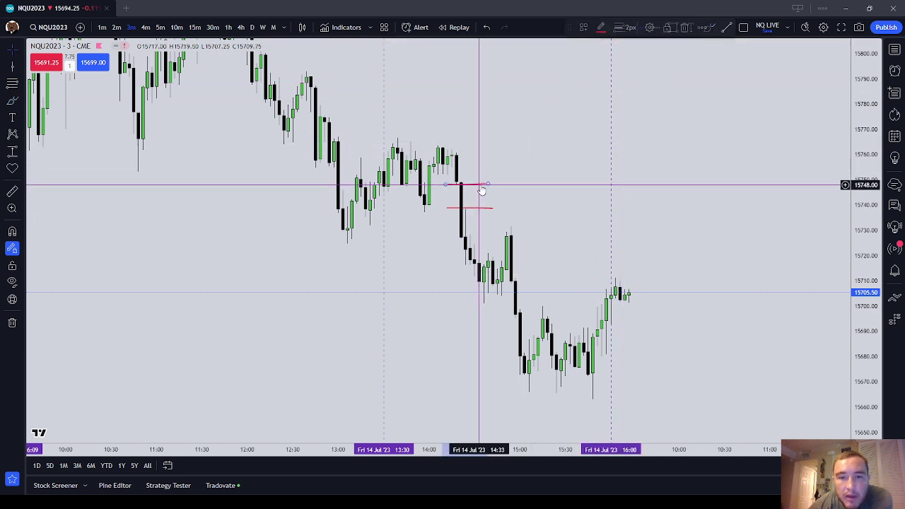
left_click(685, 28)
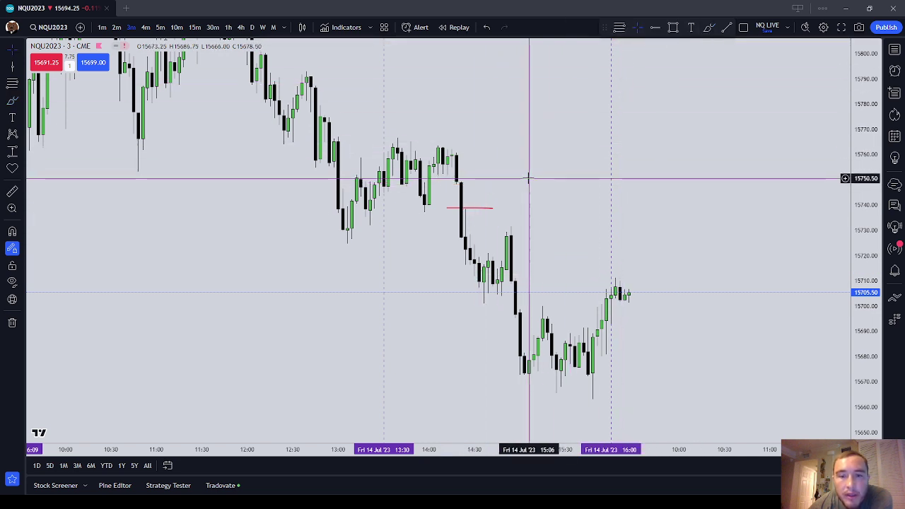
left_click(479, 207)
left_click(684, 28)
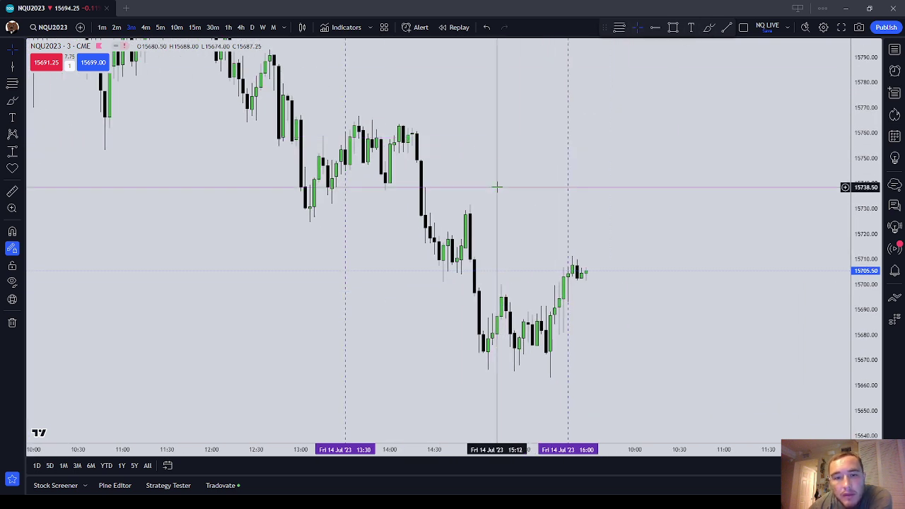
Step: Brush a red horizontal line at about 15703.5 under the low just before the 14:51 rally candle
left_click(12, 99)
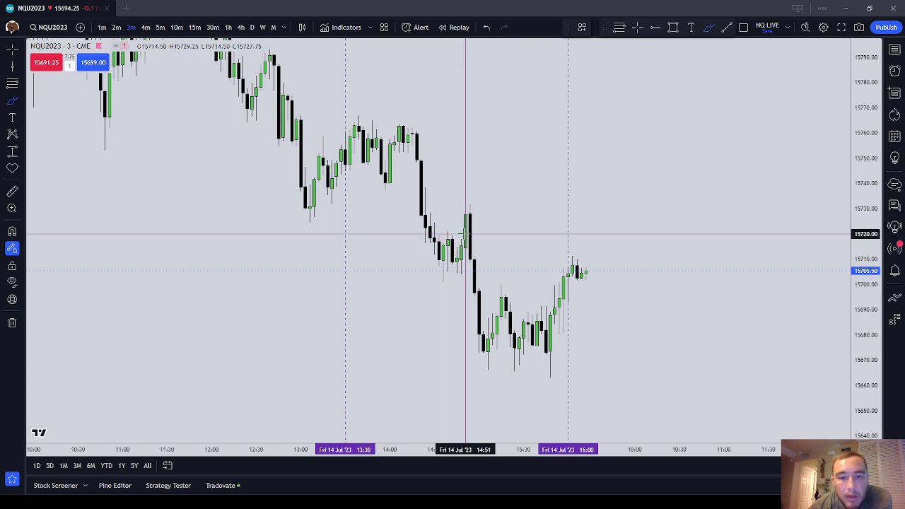
left_click_drag(459, 274, 507, 275)
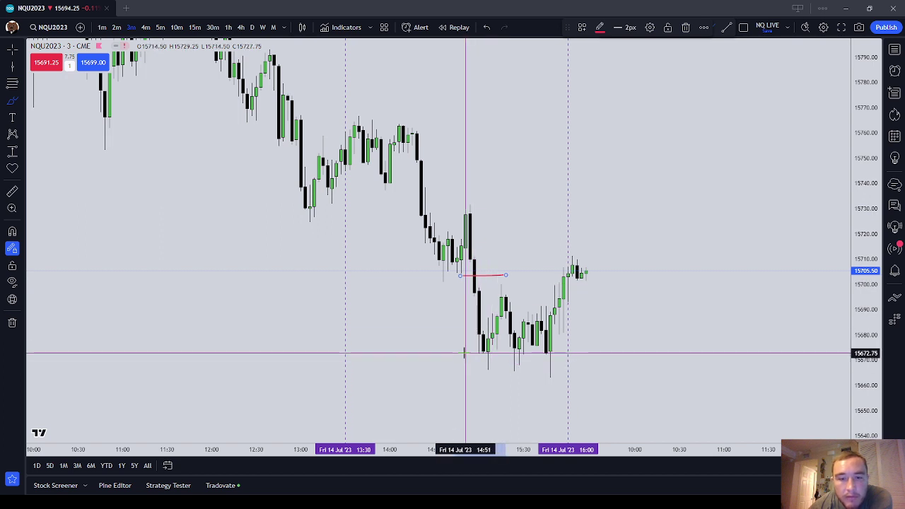
key("Escape")
Step: With magnet snapping on, draw Fibonacci projection levels from 15729.25 on the 14:51 candle down to the preceding low at about 15704
left_click(13, 83)
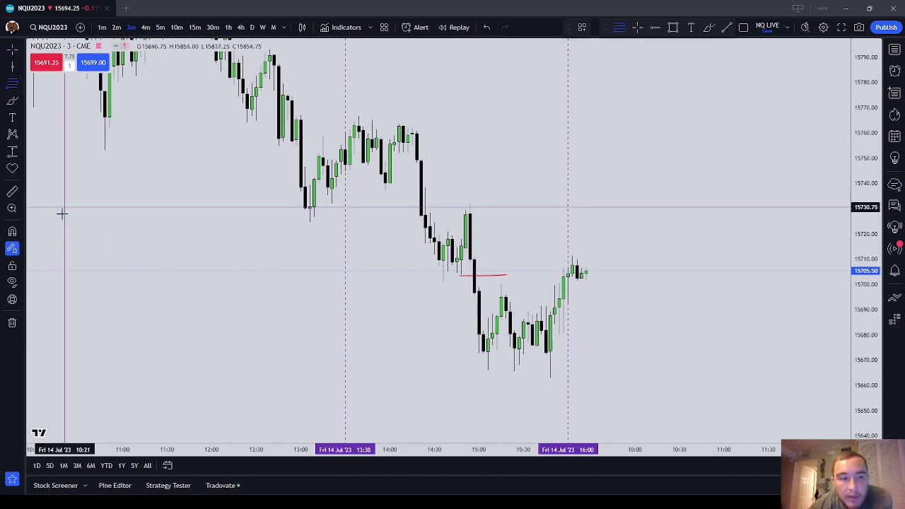
left_click(12, 231)
left_click(465, 210)
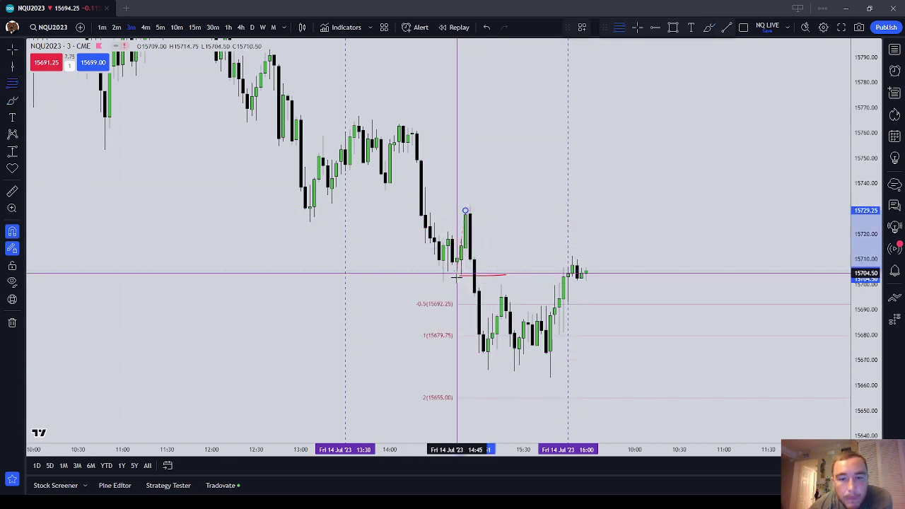
left_click(461, 275)
key("Escape")
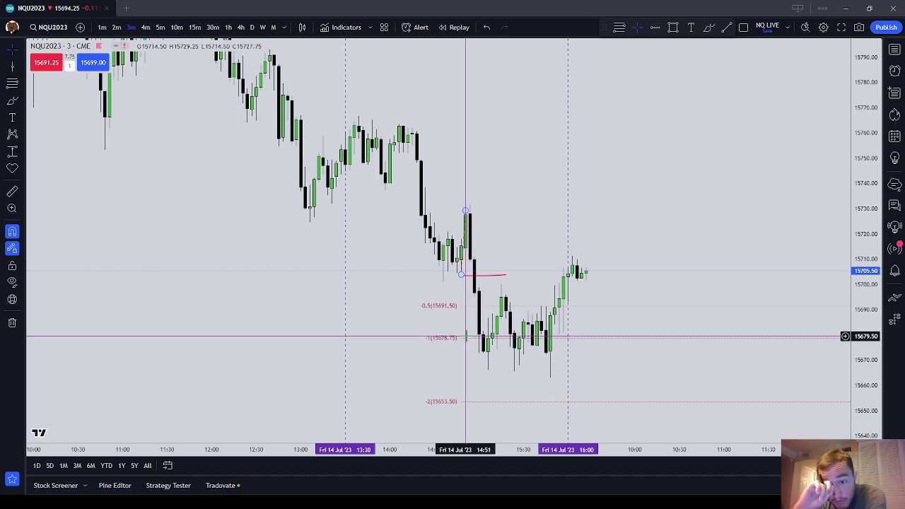
Step: Delete the red line at about 15703.5 and the Fibonacci projection on the 14:51 swing
scroll(477, 277, "up", 1)
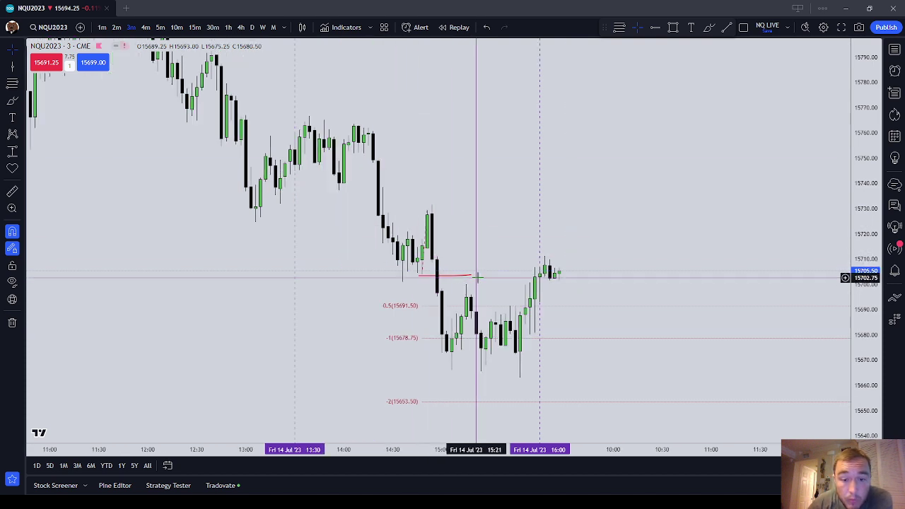
scroll(439, 277, "down", 1)
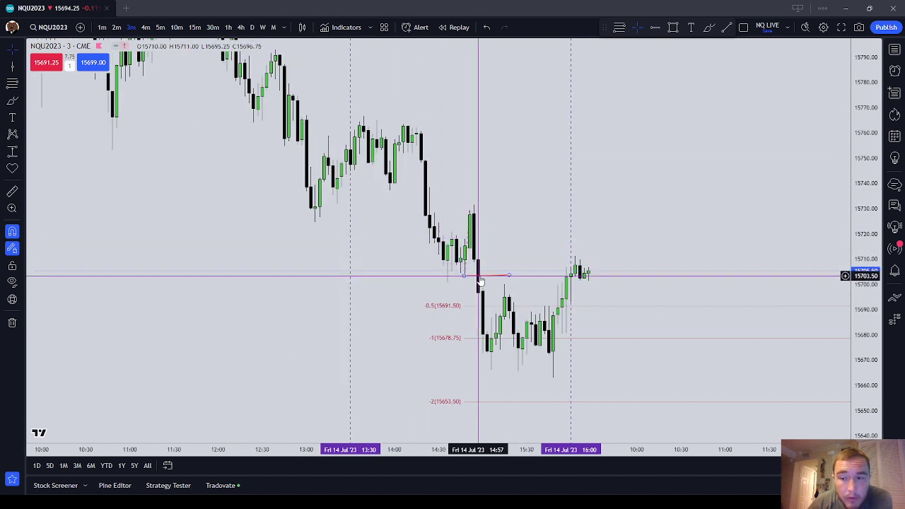
scroll(479, 278, "up", 1)
scroll(481, 305, "down", 1)
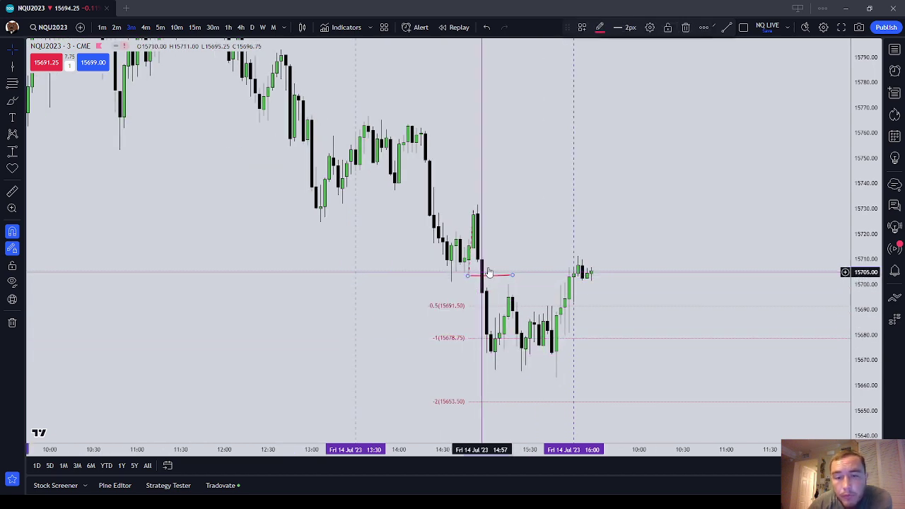
scroll(485, 271, "down", 2)
scroll(466, 212, "up", 2)
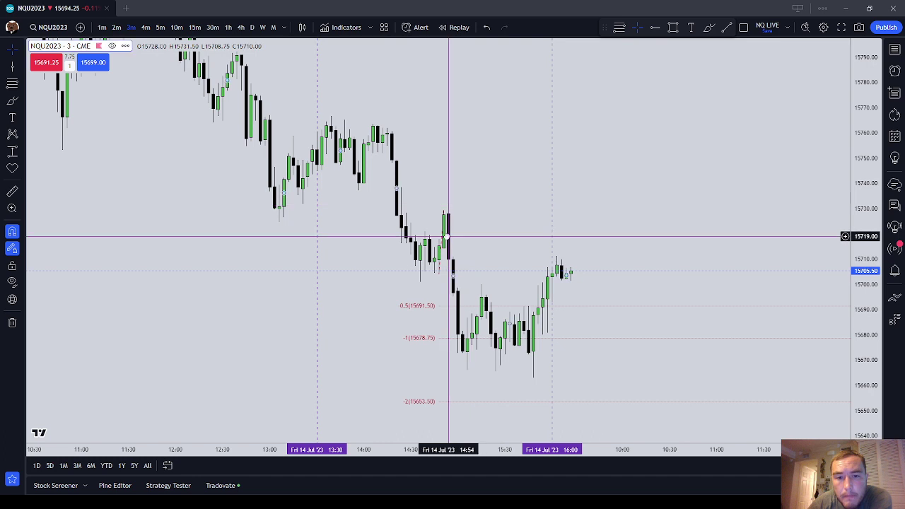
left_click(443, 237)
left_click(685, 27)
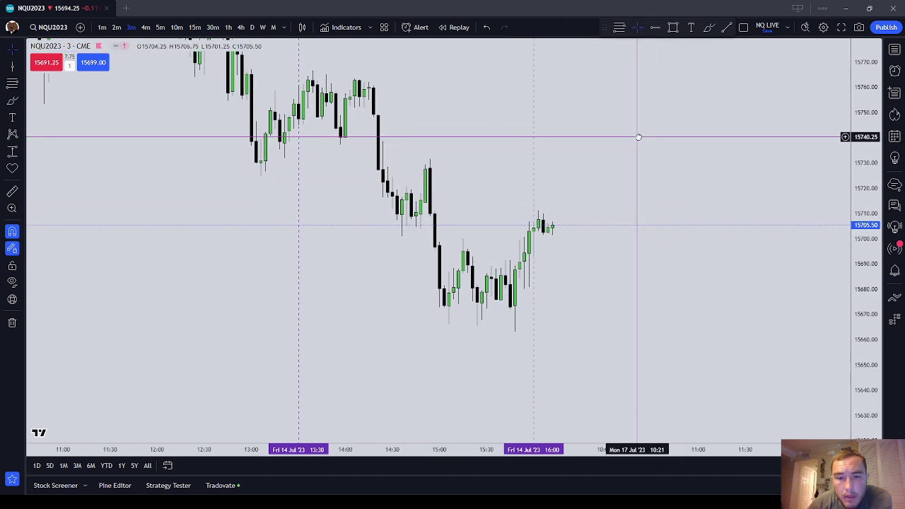
Step: On the 1-minute chart, move the 13:30 vertical line to 15:15 and the 16:00 line to 15:45
mouse_move(306, 155)
left_mouse_down()
mouse_move(469, 170)
mouse_move(454, 174)
left_mouse_up()
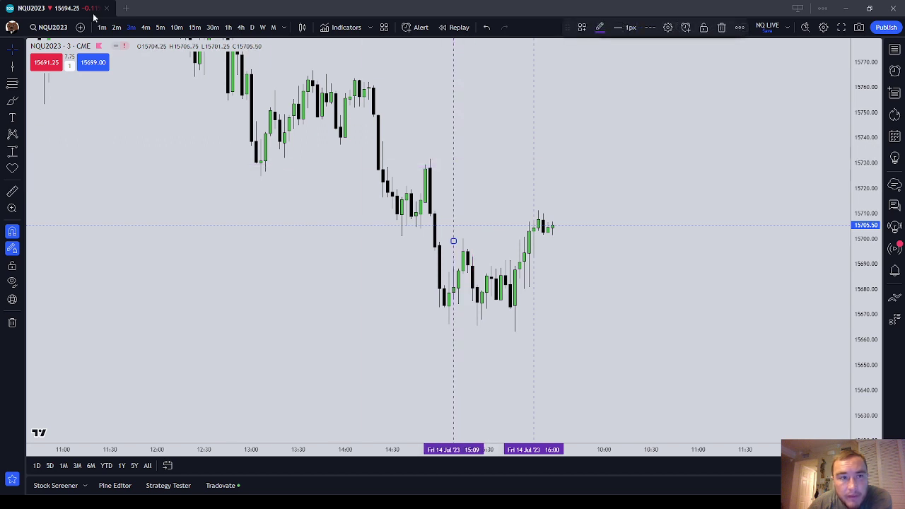
left_click(105, 27)
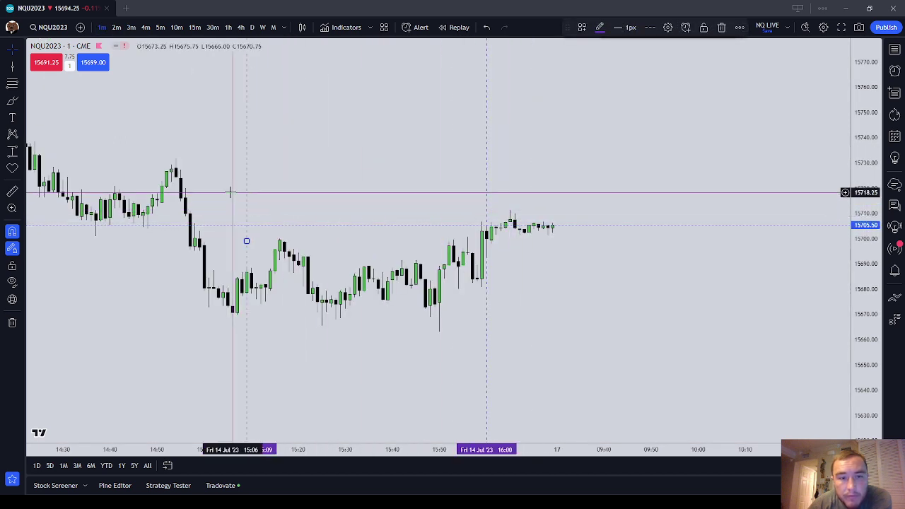
left_click_drag(248, 196, 275, 196)
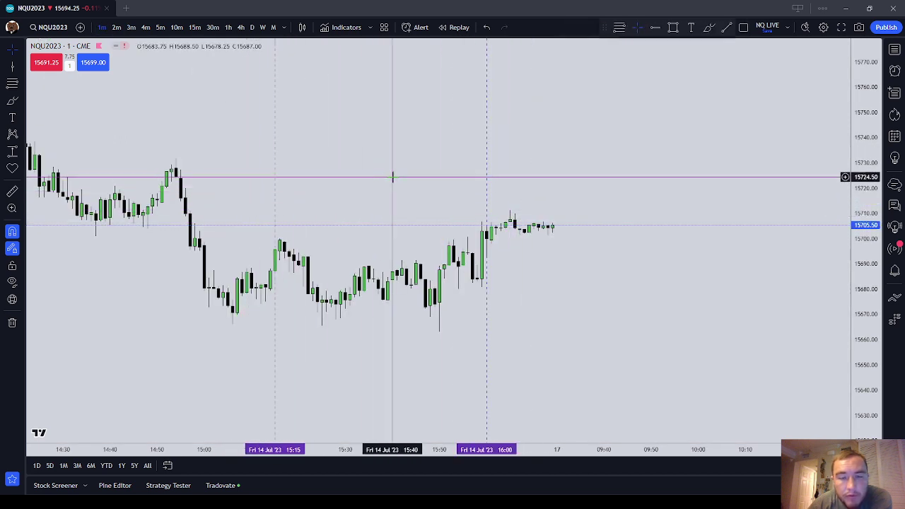
left_click_drag(475, 155, 428, 157)
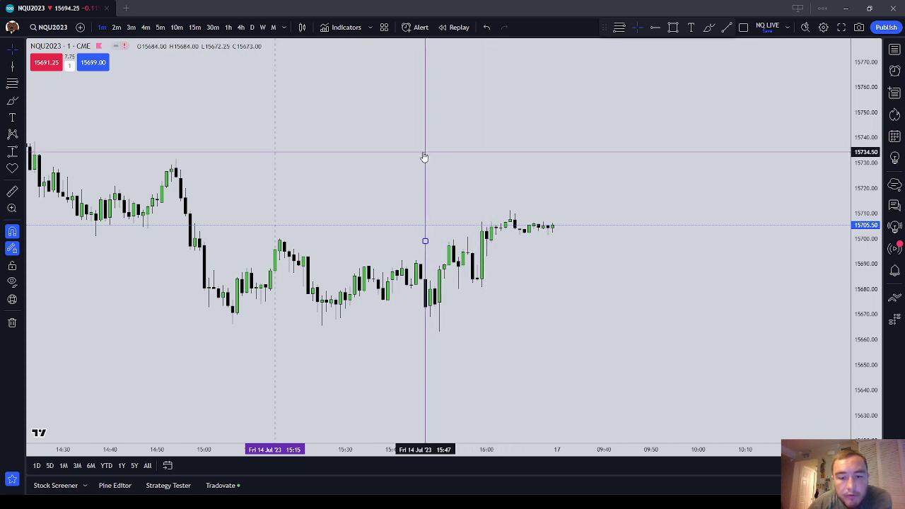
left_click_drag(485, 152, 559, 137)
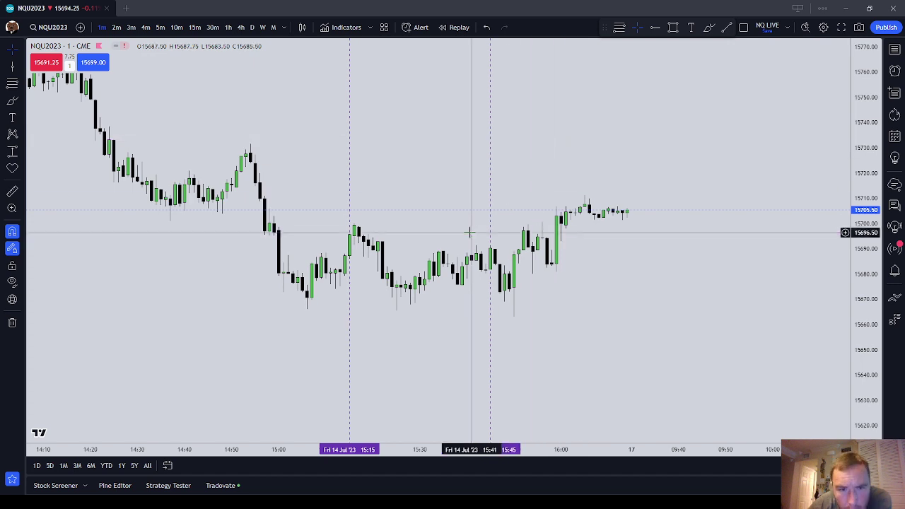
left_click_drag(857, 324, 859, 283)
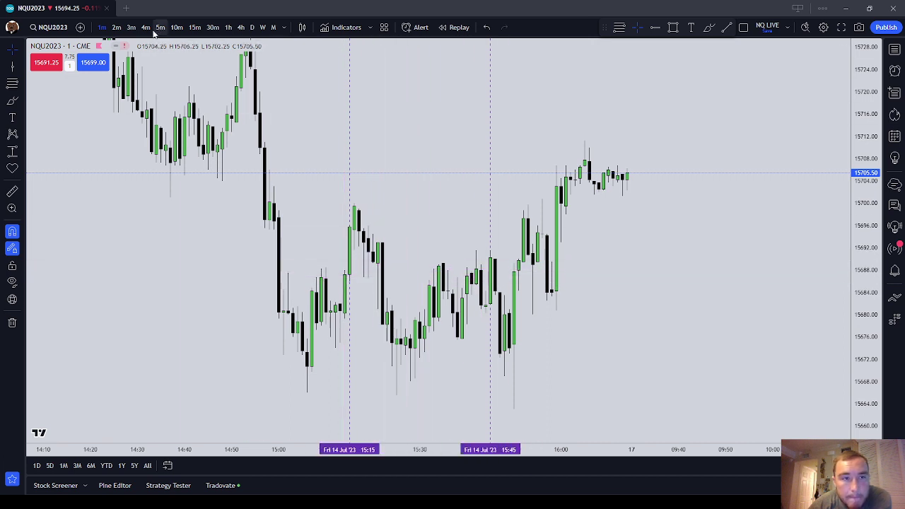
Step: Return to the 3-minute chart and move the 15:15 vertical line to 16:06
left_click(131, 28)
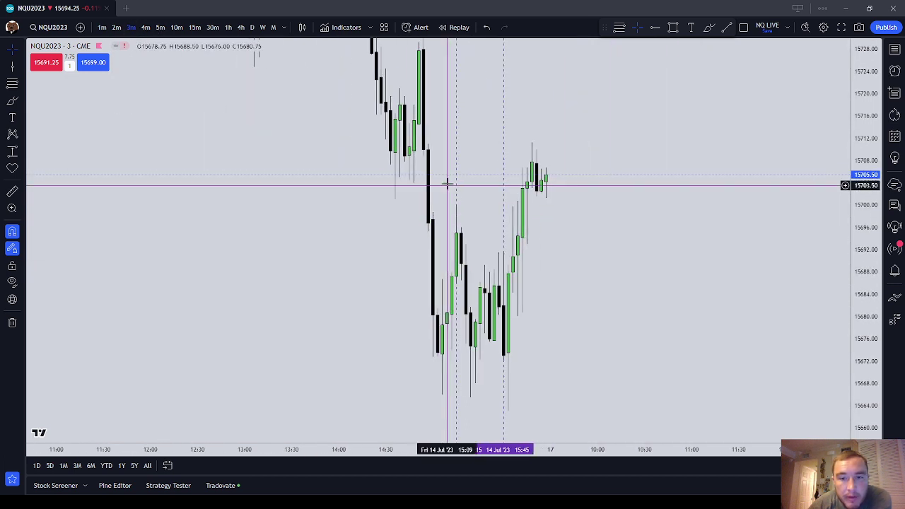
left_click_drag(458, 173, 538, 185)
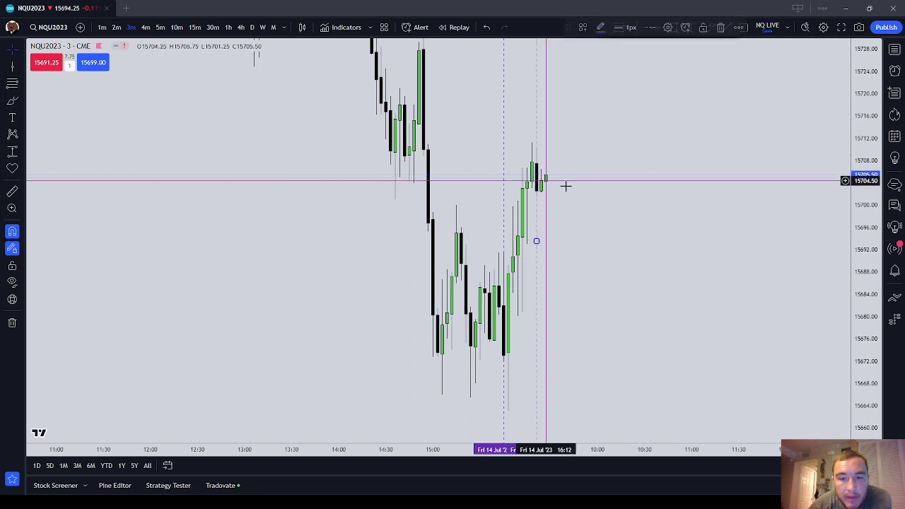
scroll(598, 315, "up", 1)
scroll(588, 319, "up", 2)
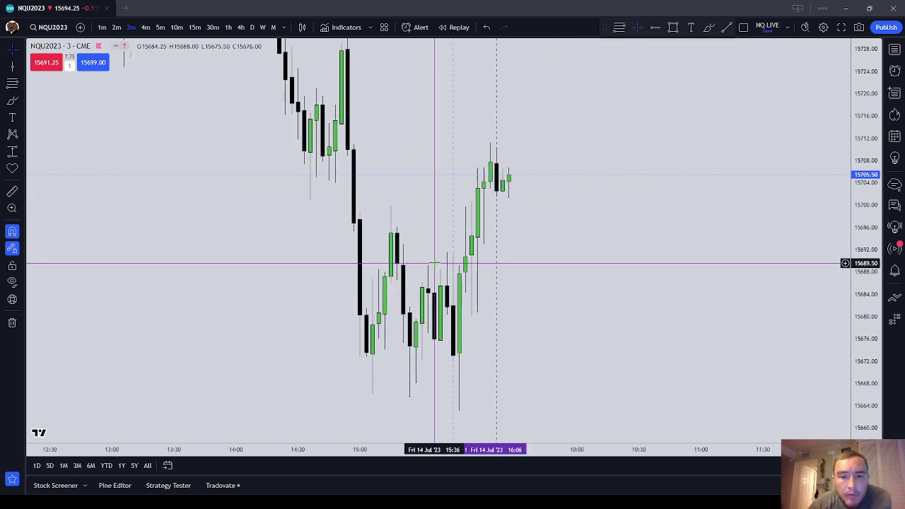
Step: Draw a rectangle between 15686.50 and 15681.75 starting at the 15:18 candle, and extend it in time past the last candle
left_click(11, 100)
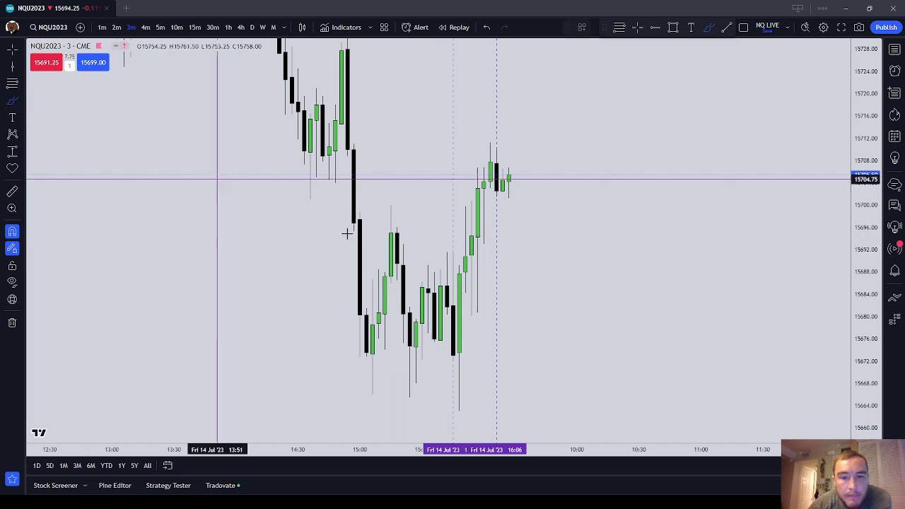
mouse_move(856, 211)
left_mouse_down()
mouse_move(869, 369)
mouse_move(873, 347)
left_mouse_up()
key("Escape")
left_click_drag(619, 226, 613, 192)
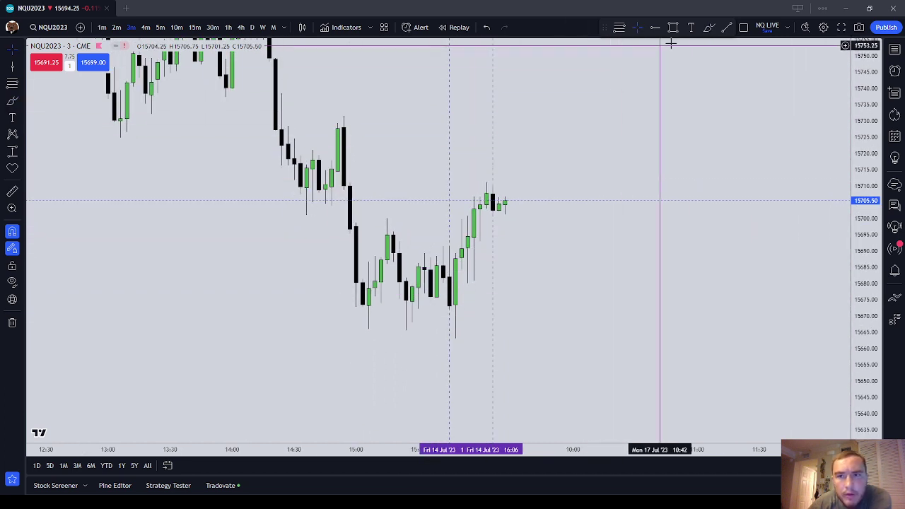
left_click(673, 27)
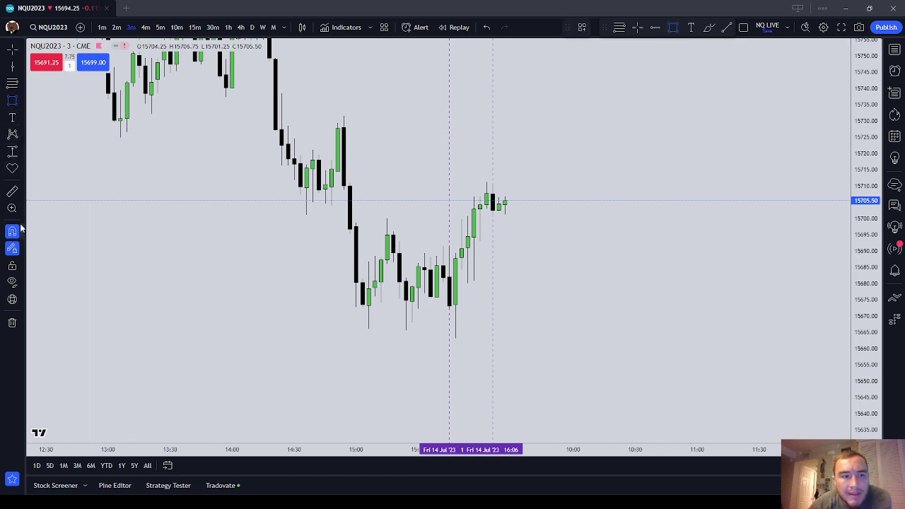
left_click(392, 262)
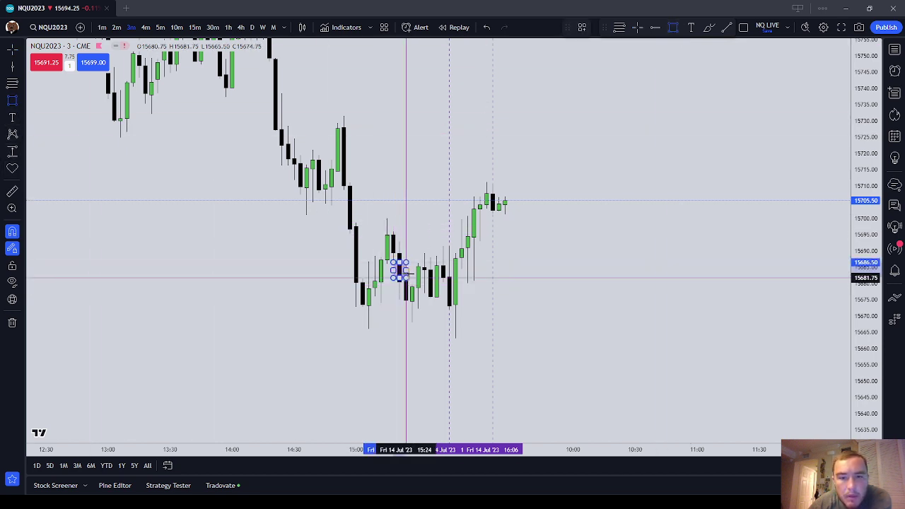
left_click(407, 278)
left_click_drag(408, 270, 511, 270)
left_click(561, 276)
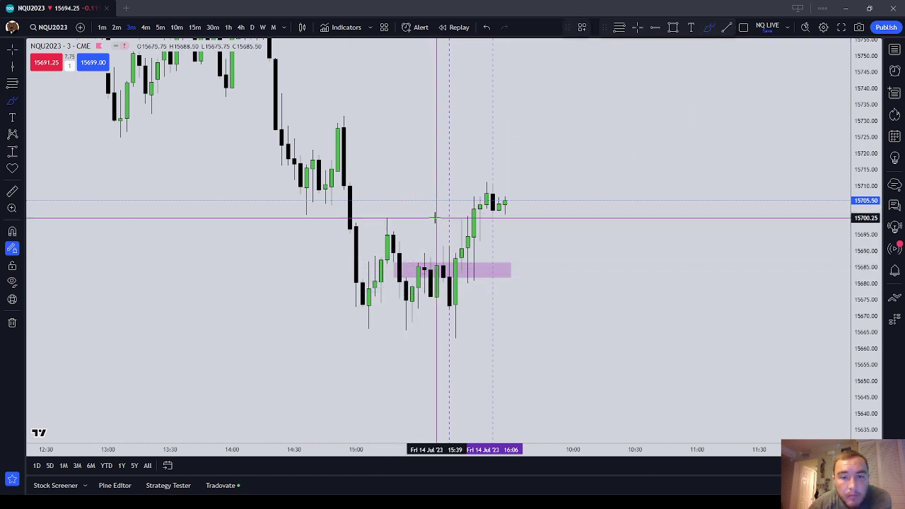
Step: Brush-circle the gap at the start of the purple box, underline the lows at about 15662.25, and remove both marks
left_click_drag(400, 260, 400, 259)
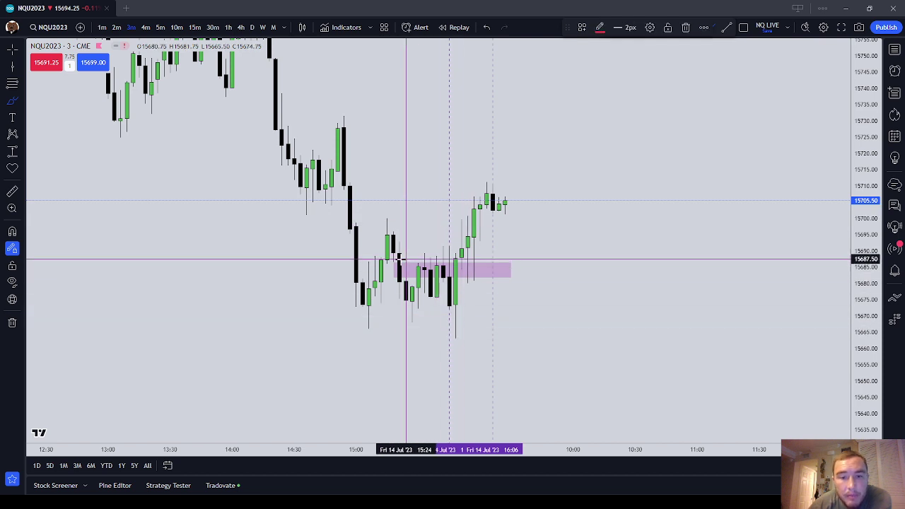
left_click(388, 340)
left_click(467, 340)
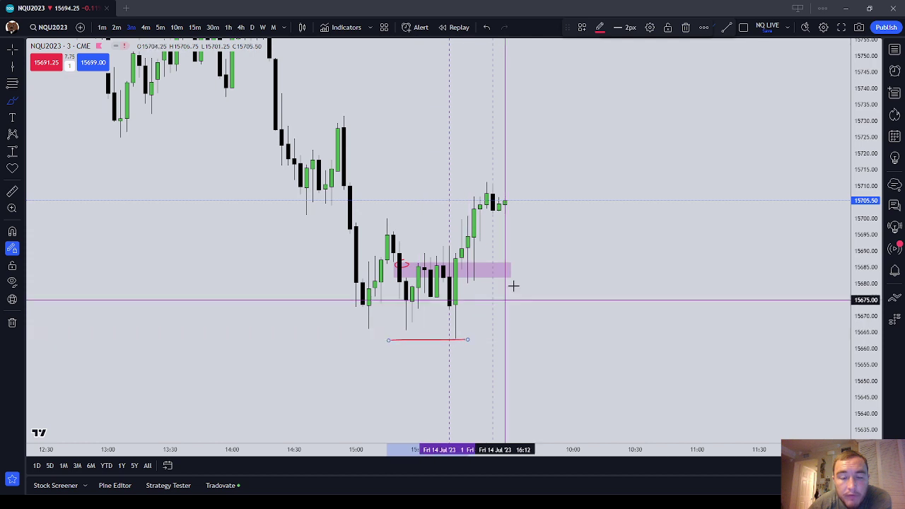
left_click(685, 28)
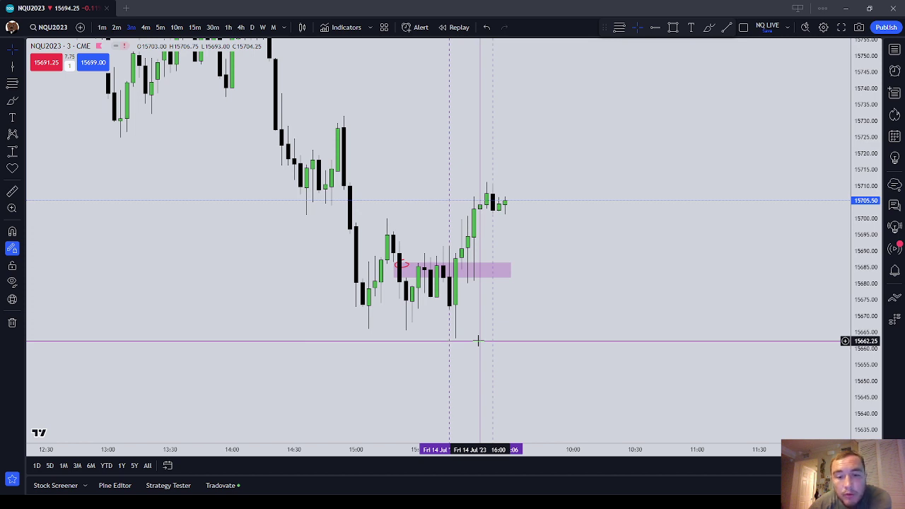
left_click(407, 264)
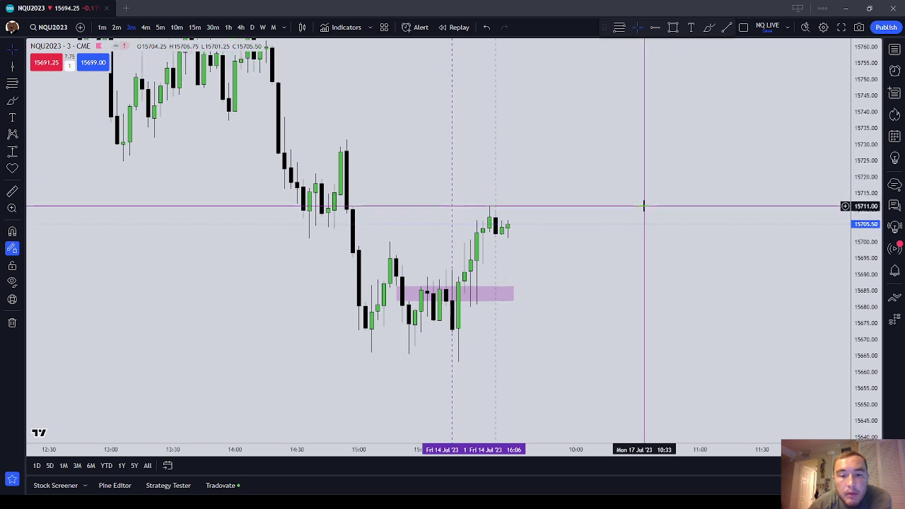
Step: Delete the purple rectangle between 15681.75 and 15686.50
left_click(506, 289)
right_click(528, 289)
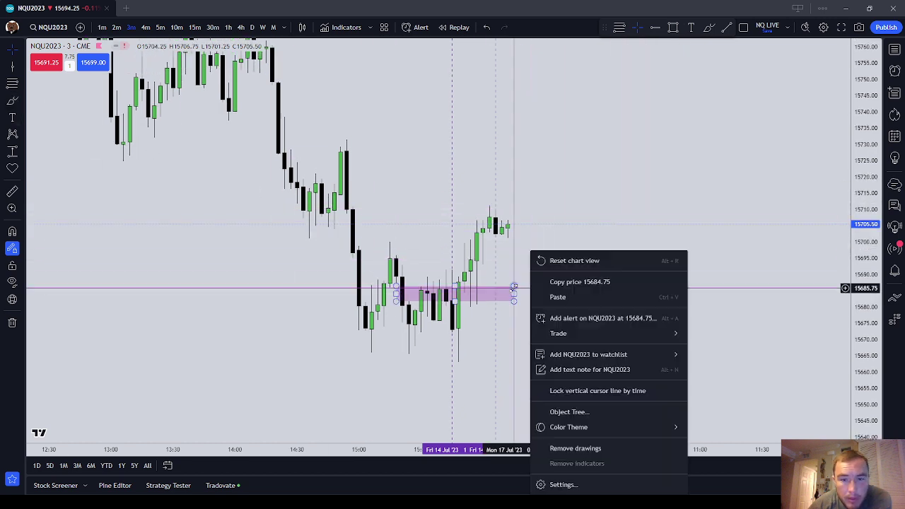
left_click(512, 288)
left_click(723, 27)
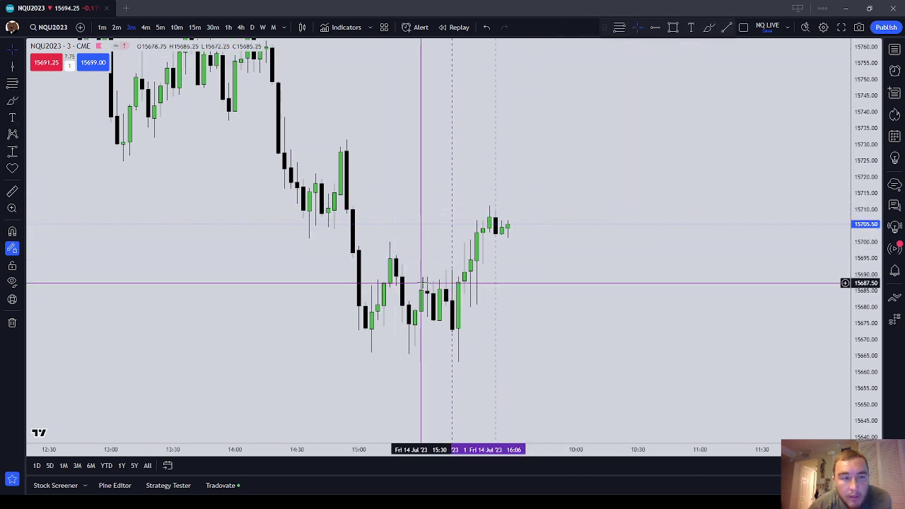
Step: Brush a short line at 15692 above the 15:42 candle and a long one from the 14:51 candle at about 15708.50, and delete both
scroll(469, 228, "up", 2)
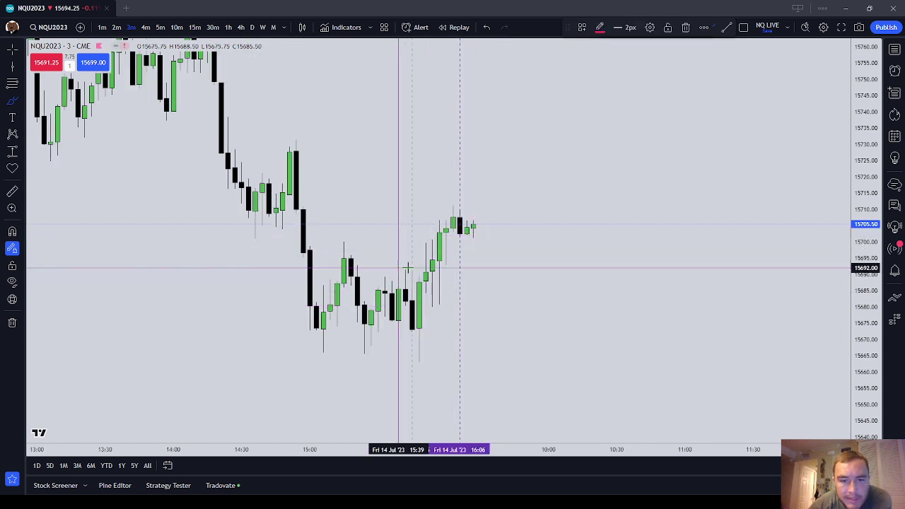
left_click_drag(407, 268, 439, 268)
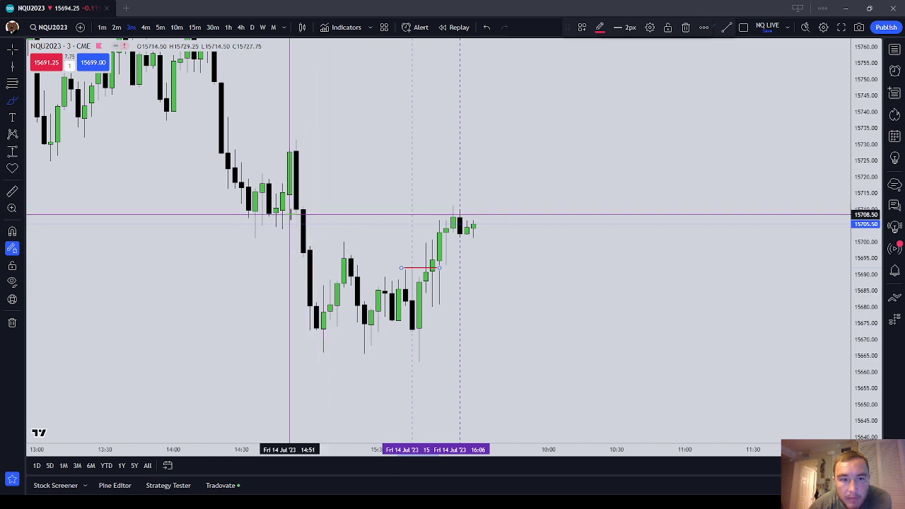
left_click_drag(289, 214, 493, 220)
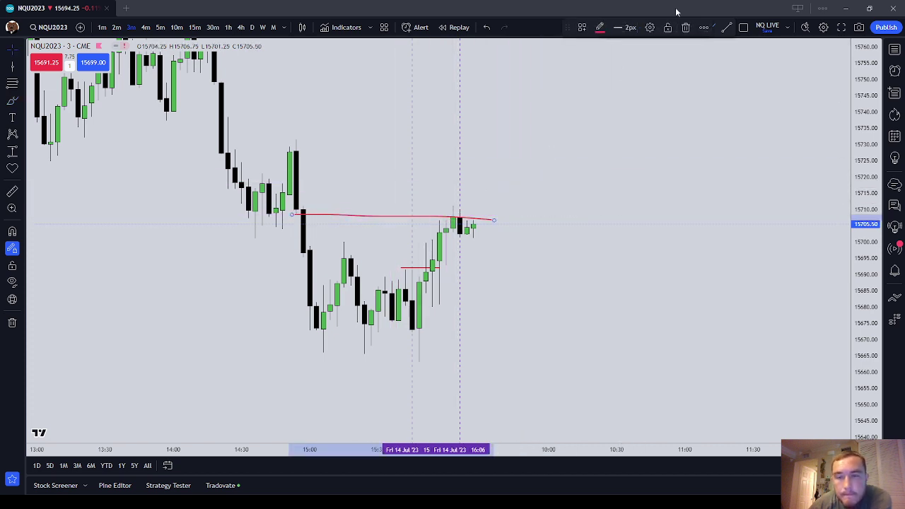
left_click(690, 28)
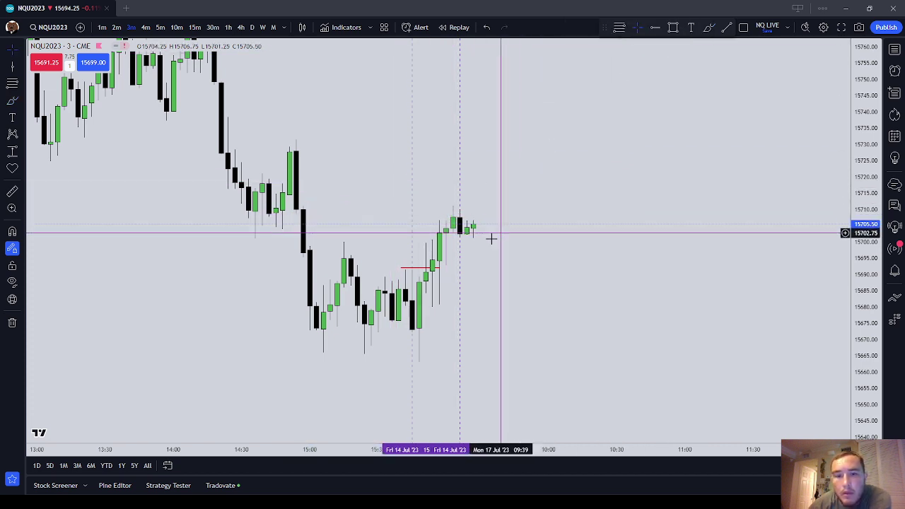
left_click(435, 269)
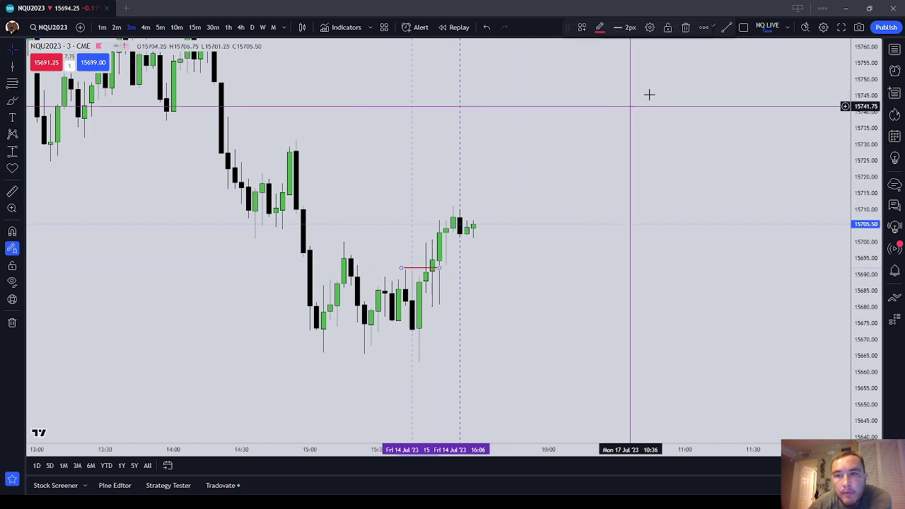
left_click(686, 29)
Step: Go back to the 14 July overnight session and place vertical lines at 00:00 and 09:30
scroll(579, 159, "down", 4)
left_click_drag(525, 156, 521, 293)
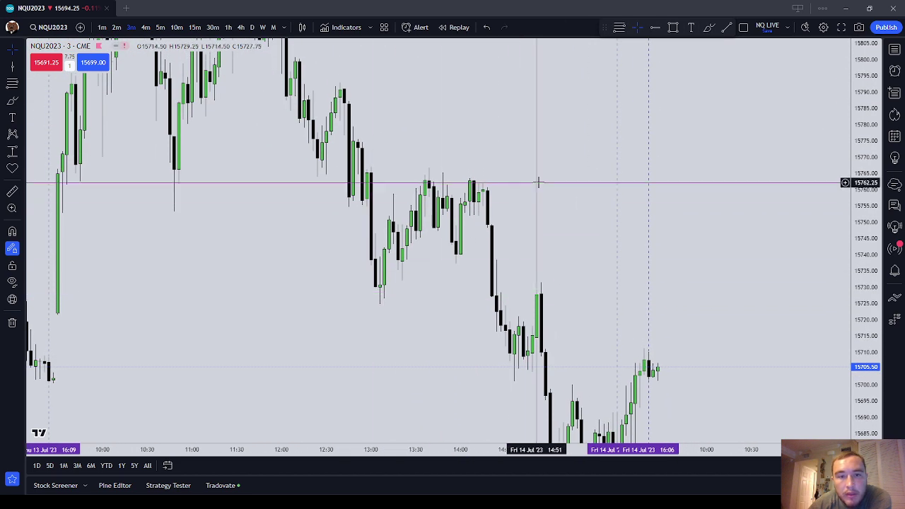
left_click_drag(532, 258, 535, 202)
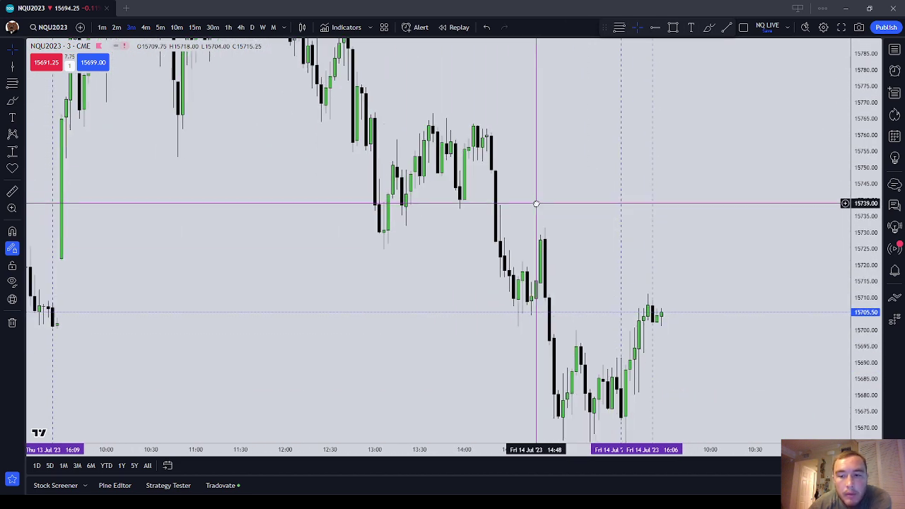
left_click_drag(857, 181, 860, 248)
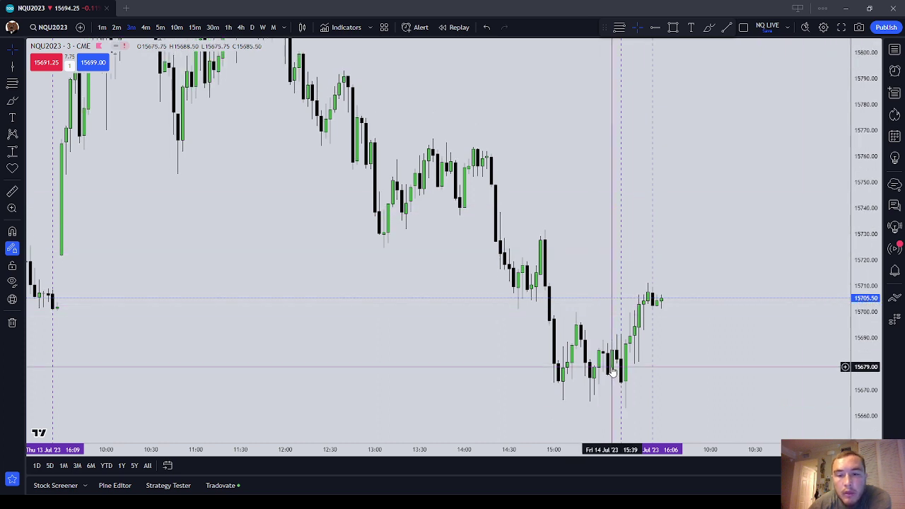
left_click_drag(421, 303, 559, 300)
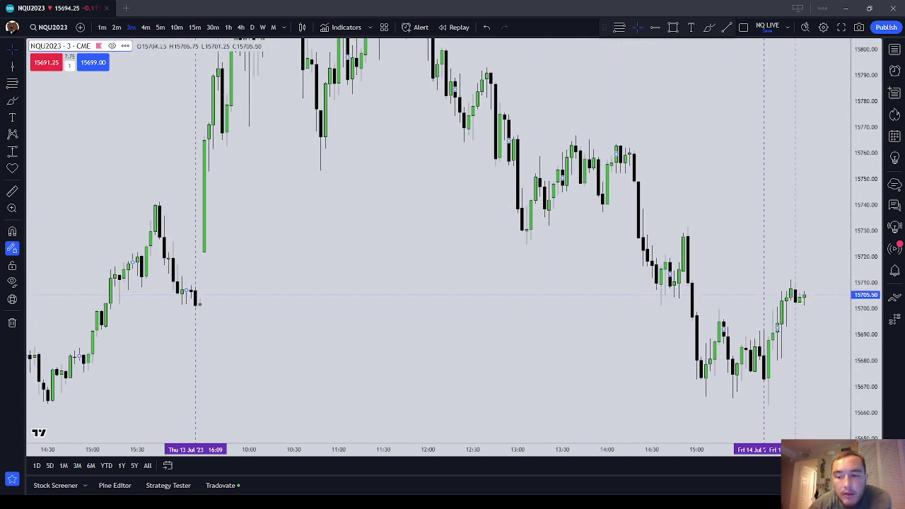
left_click(862, 430)
left_click_drag(494, 386, 719, 379)
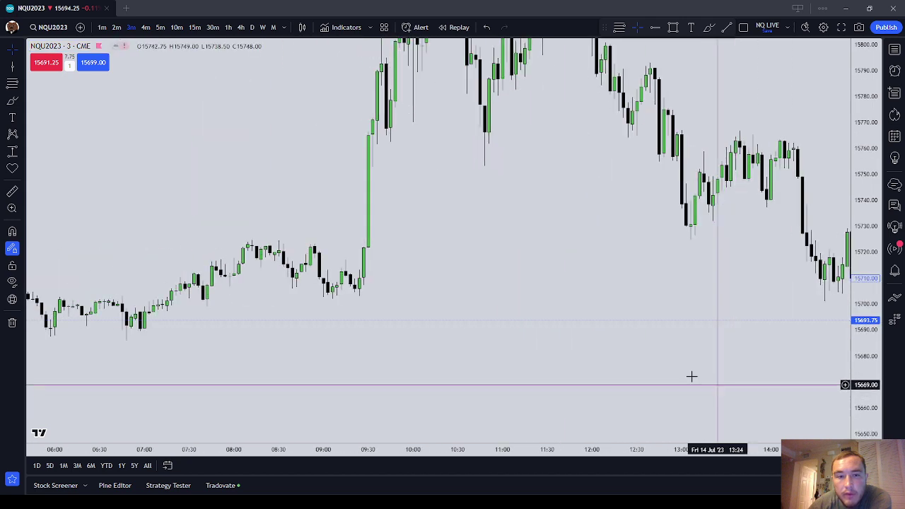
left_click_drag(405, 306, 727, 293)
left_click_drag(863, 347, 834, 92)
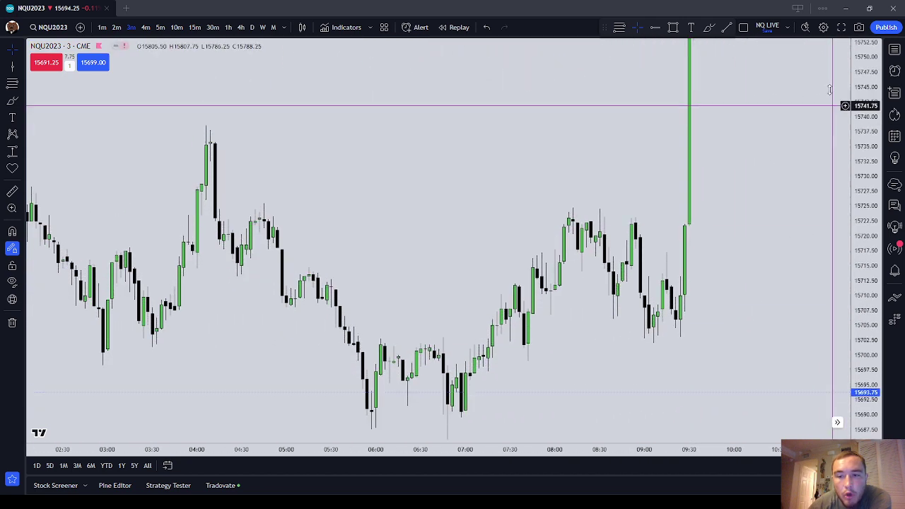
scroll(616, 141, "down", 1)
scroll(616, 141, "down", 3)
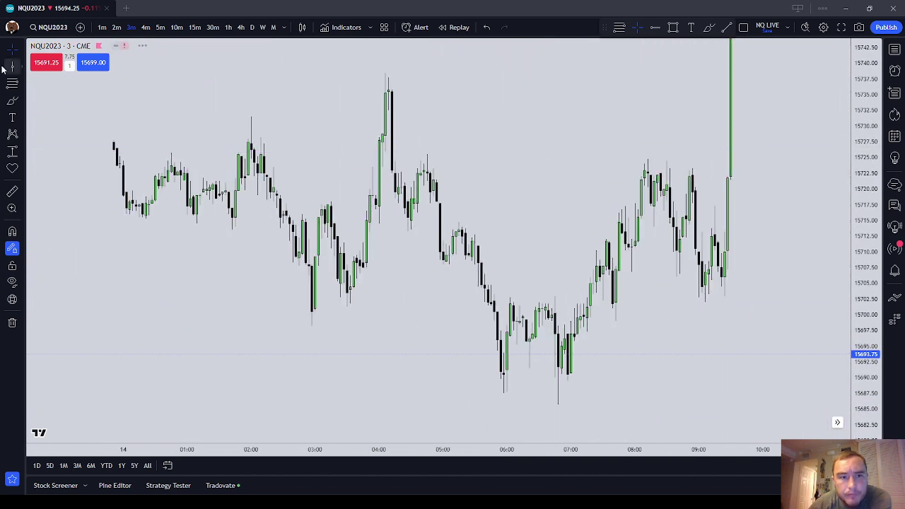
scroll(297, 301, "down", 2)
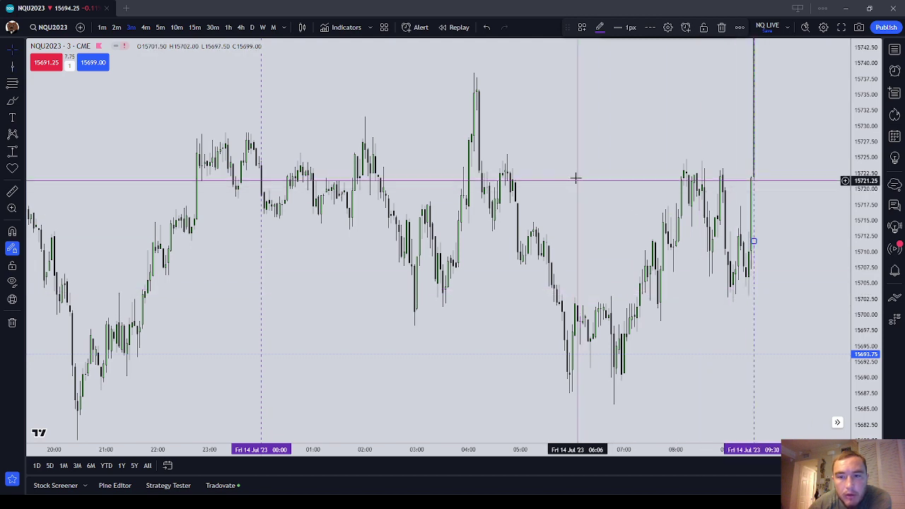
Step: Switch the chart to the 5-minute timeframe, keeping the 14 July midnight-to-morning stretch in view
left_click_drag(575, 178, 635, 225)
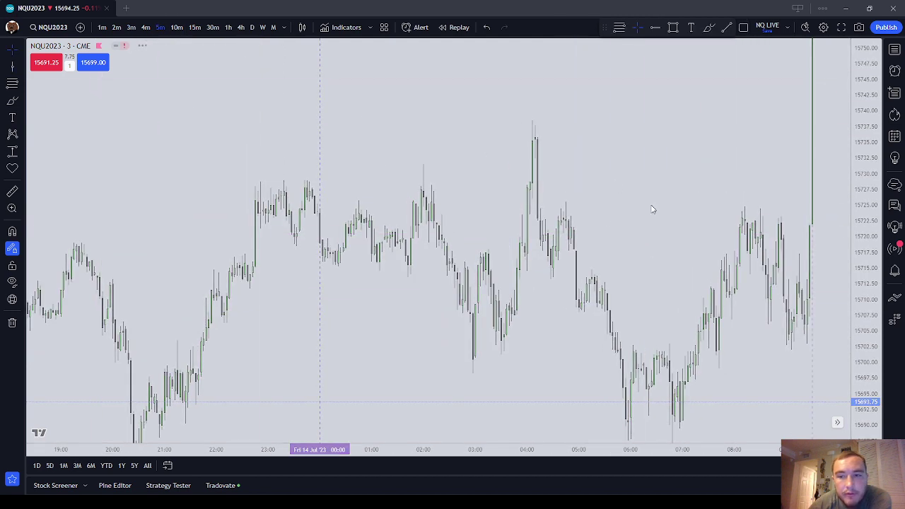
left_click(161, 27)
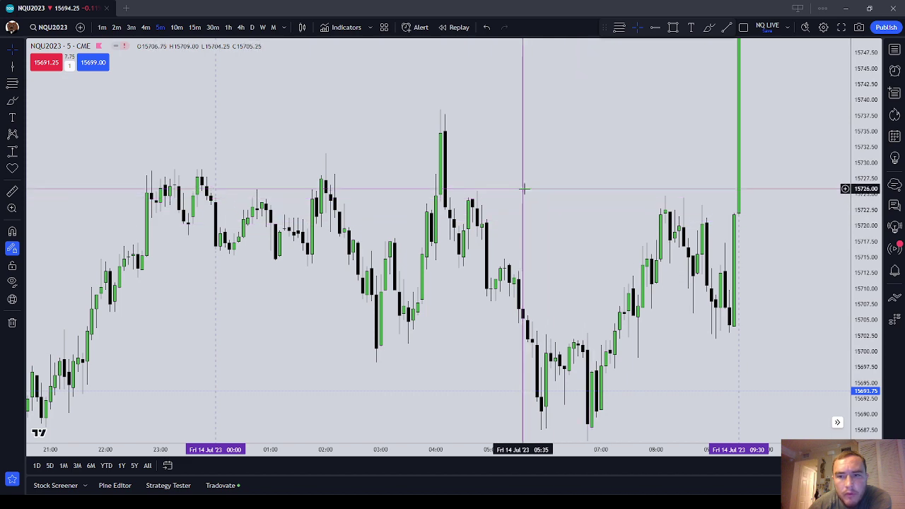
left_click_drag(522, 188, 482, 217)
scroll(451, 223, "left", 6)
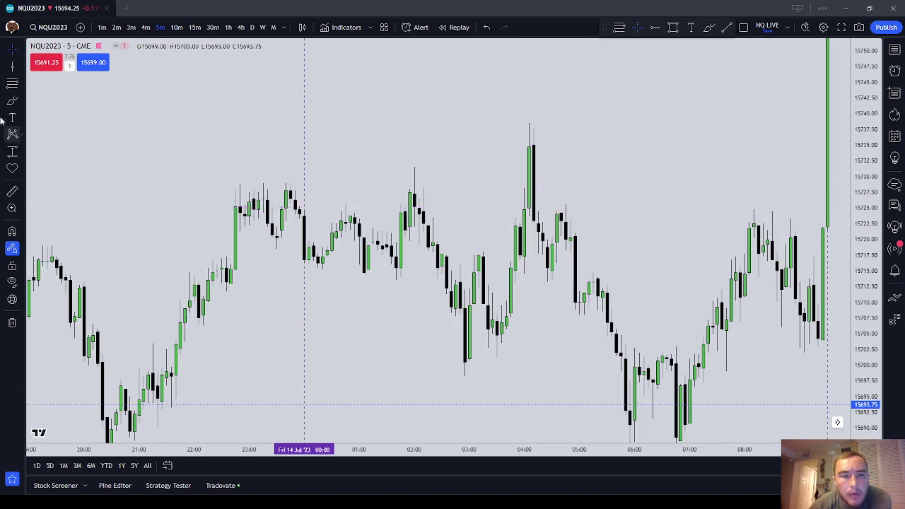
Step: Draw a horizontal ray from the 00:00 candle's open at 15723.75 and label it NYO 12AM
left_click(22, 68)
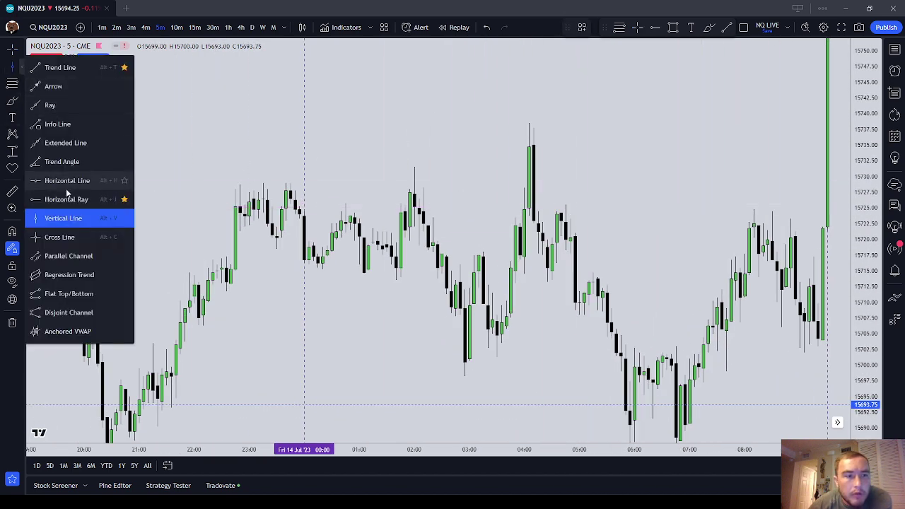
left_click(63, 219)
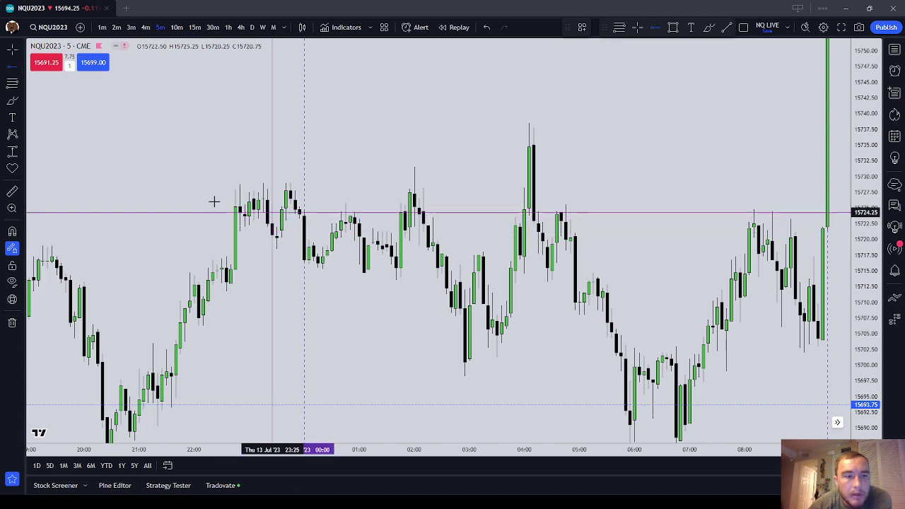
left_click(304, 221)
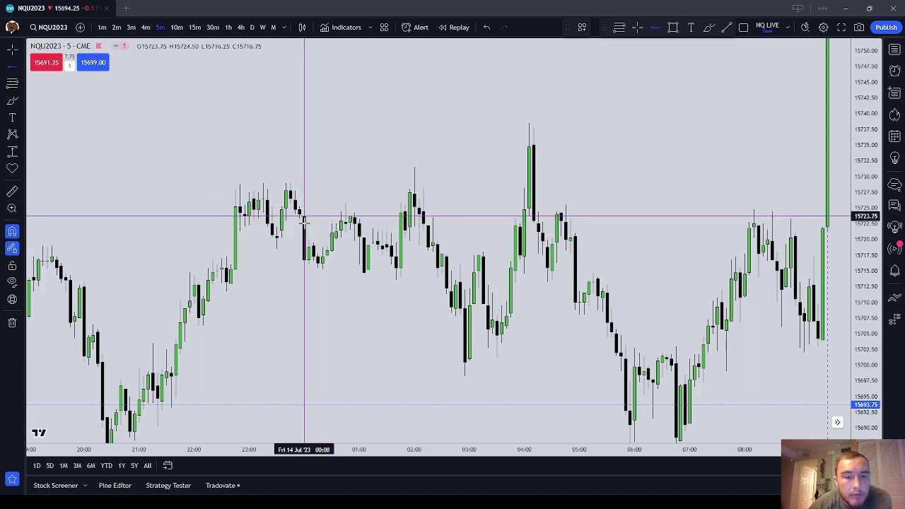
left_click(304, 221)
left_click(669, 28)
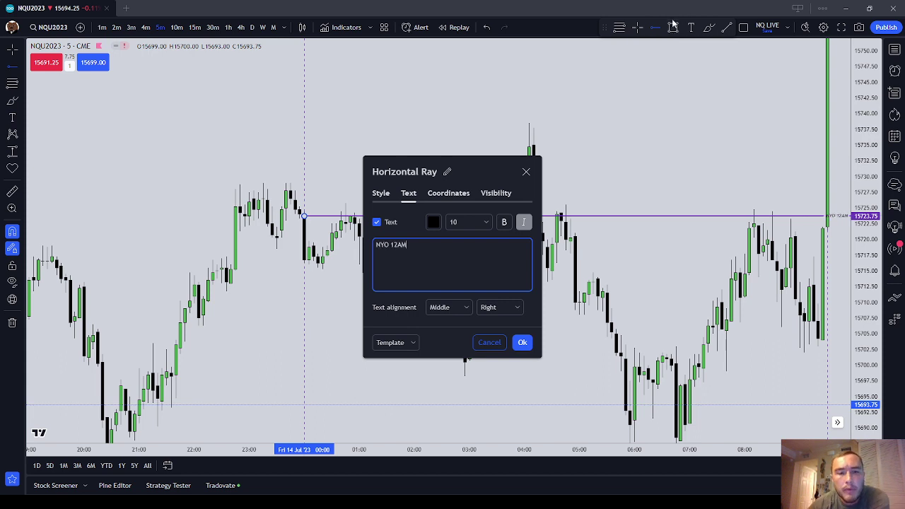
left_click(530, 342)
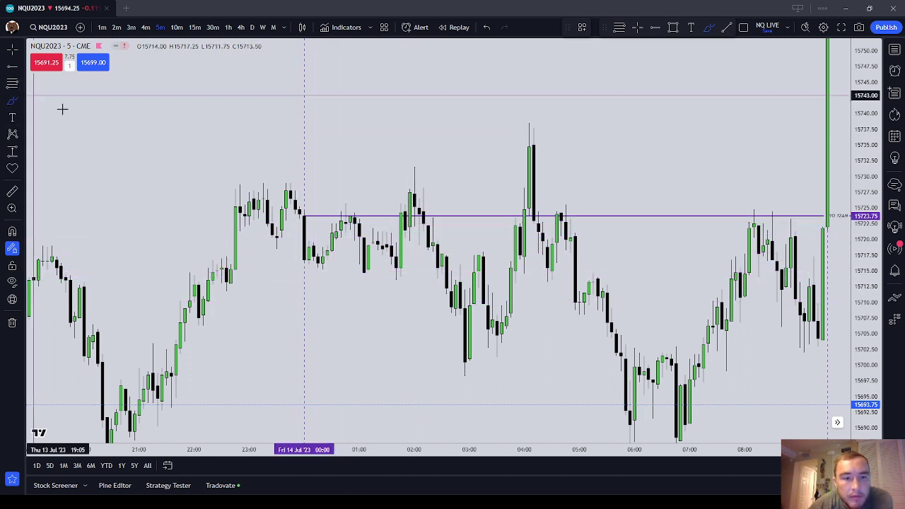
Step: Draw a Fibonacci retracement at the 22:35 candle from 15711.75 to 15717.25 and apply the template with 0.25, 0.5 and 0.75 levels
left_click(12, 83)
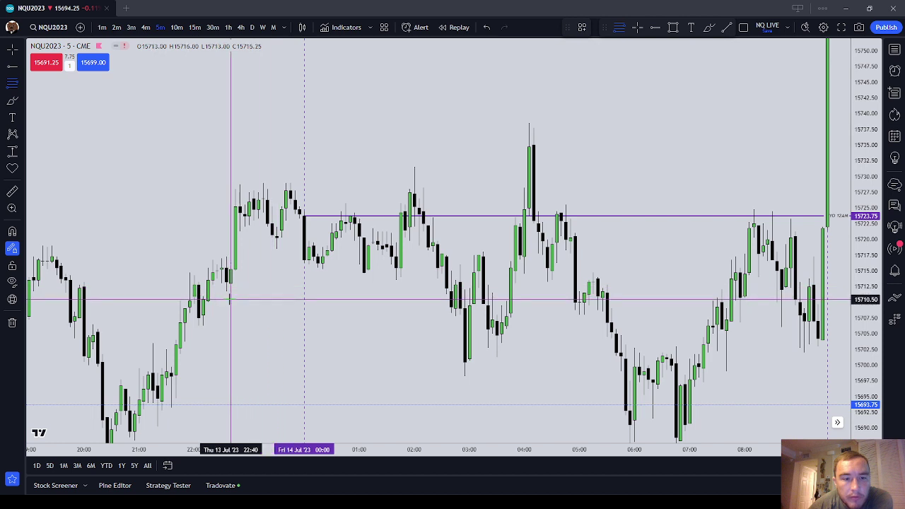
left_click(12, 234)
left_click(226, 292)
left_click(227, 256)
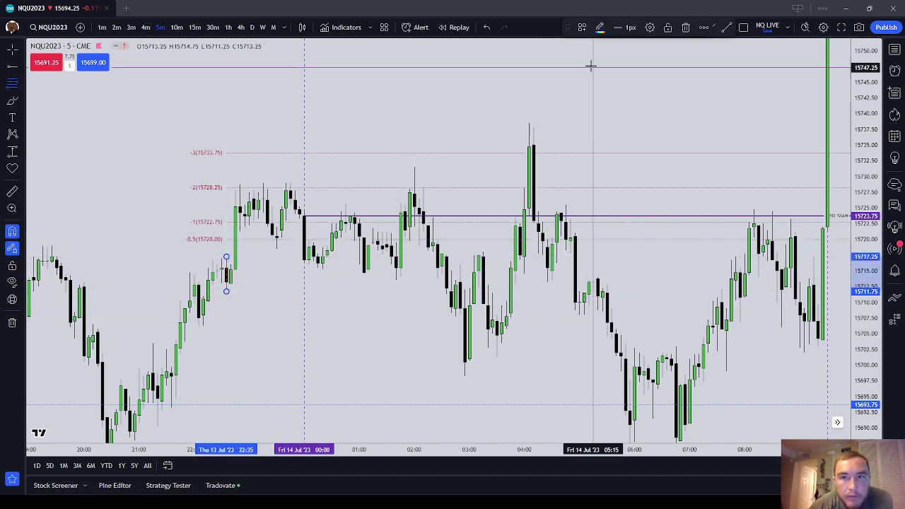
left_click(582, 29)
left_click(612, 83)
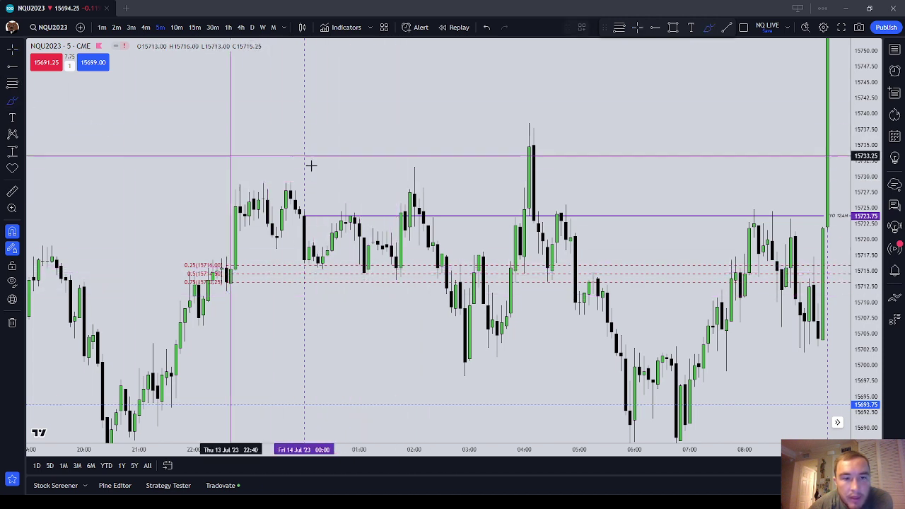
Step: Circle the equal highs before midnight with the brush, and remove the circle and the 22:35 Fibonacci retracement
mouse_move(295, 182)
left_mouse_down()
mouse_move(230, 182)
mouse_move(281, 179)
left_mouse_up()
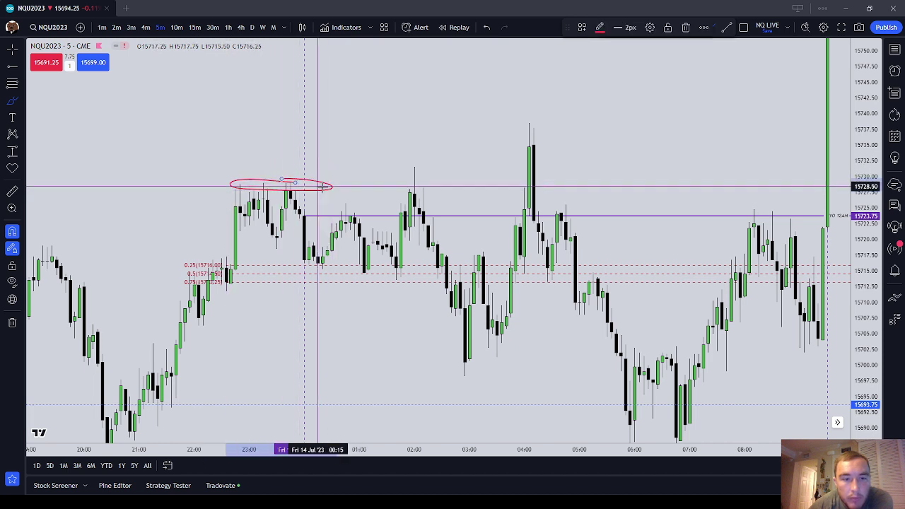
left_click(685, 27)
left_click(205, 270)
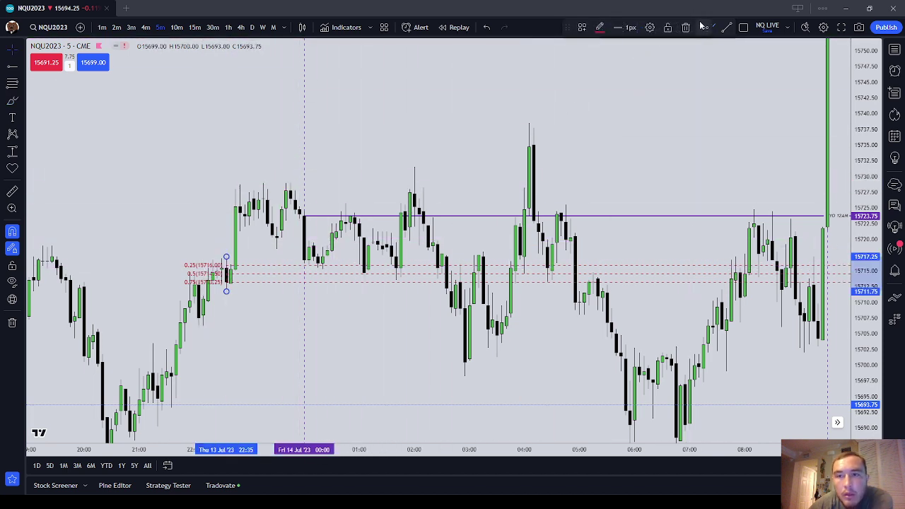
left_click(685, 27)
Step: Brush a short red line at about 15721.75 above the highs between about 01:15 and 01:50
left_click_drag(356, 256, 371, 283)
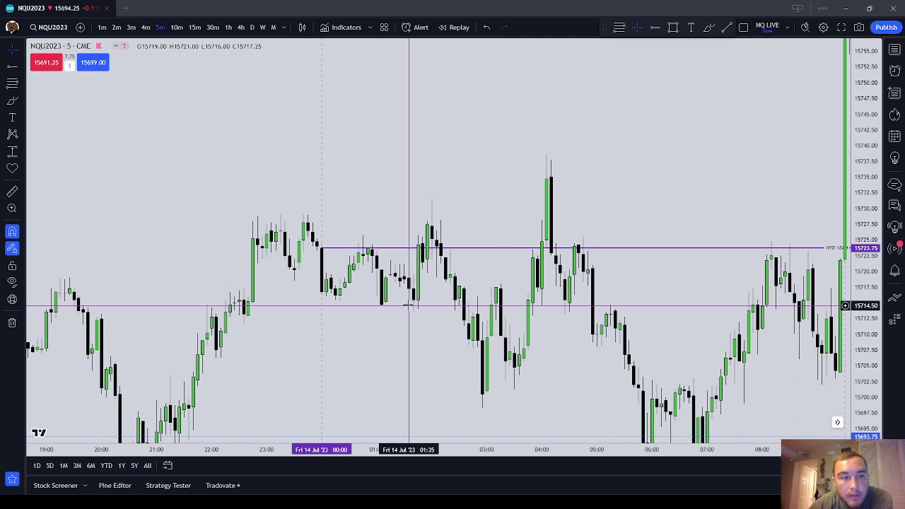
left_click(11, 100)
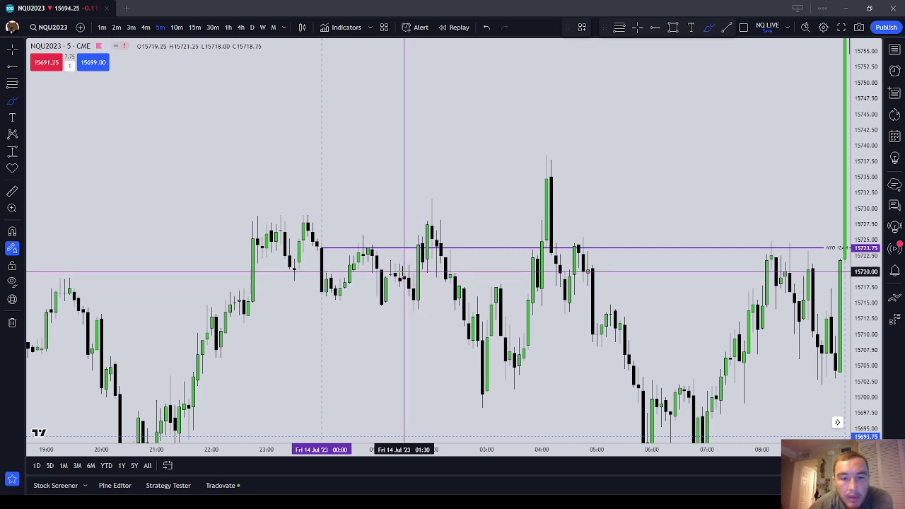
left_click_drag(391, 261, 418, 262)
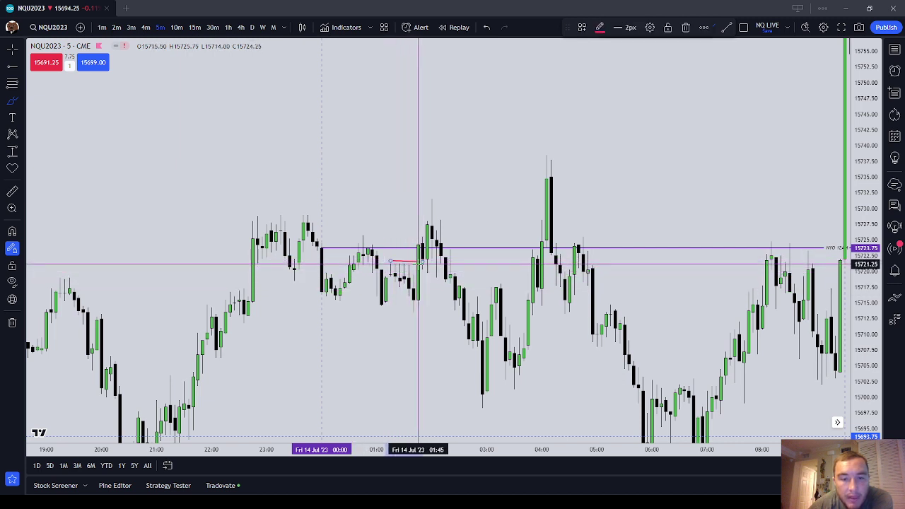
Step: Brush a red line along the equal highs before midnight at about 15729 and an arrow pointing to it
mouse_move(370, 184)
left_mouse_down()
mouse_move(330, 198)
mouse_move(339, 208)
left_mouse_up()
left_click_drag(253, 214, 349, 214)
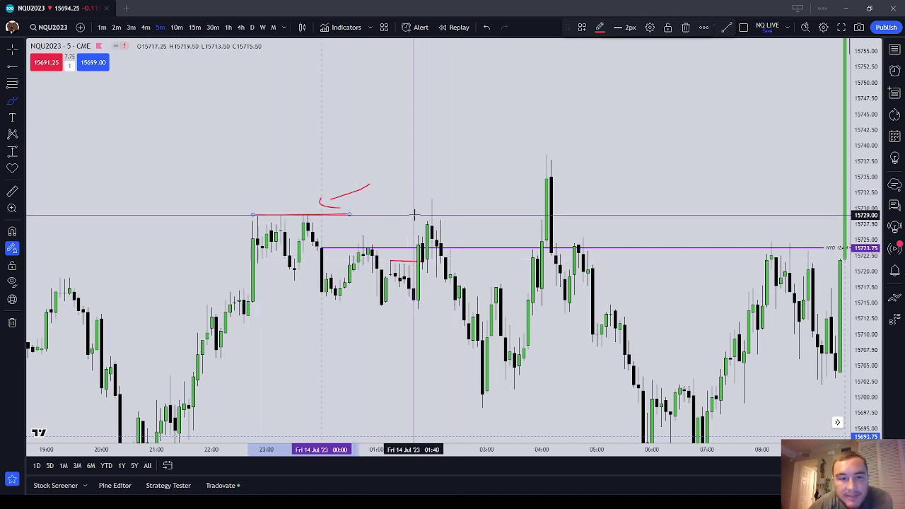
Step: Delete the arrow and the red brush lines above the highs before midnight and before 01:50
left_click(366, 187)
left_click(685, 27)
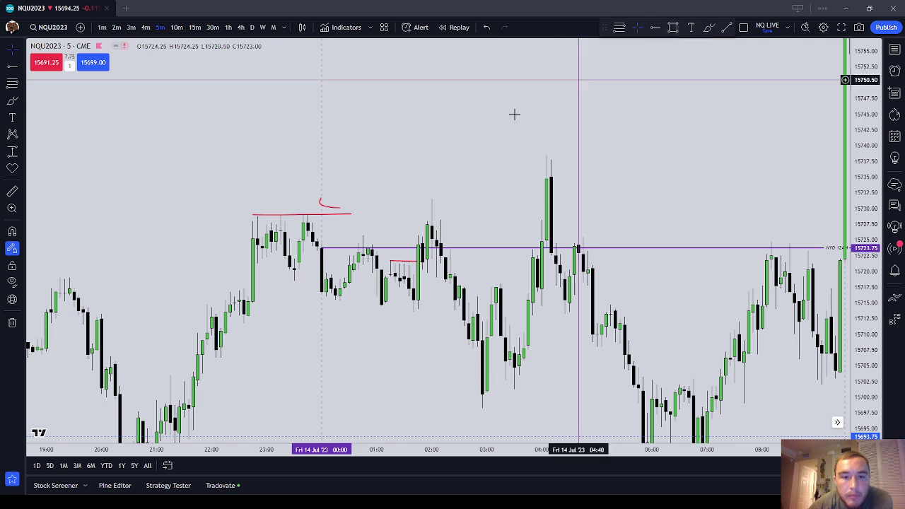
left_click(327, 207)
left_click(685, 28)
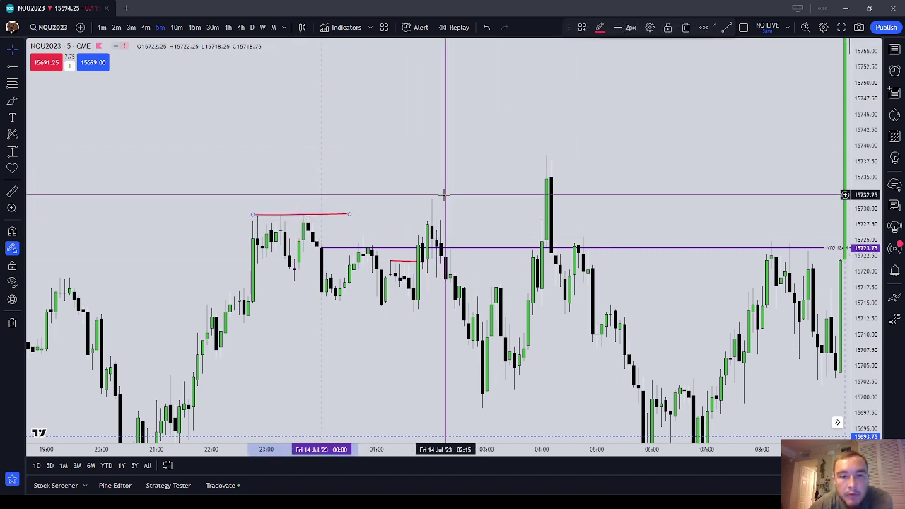
left_click(413, 266)
left_click(685, 28)
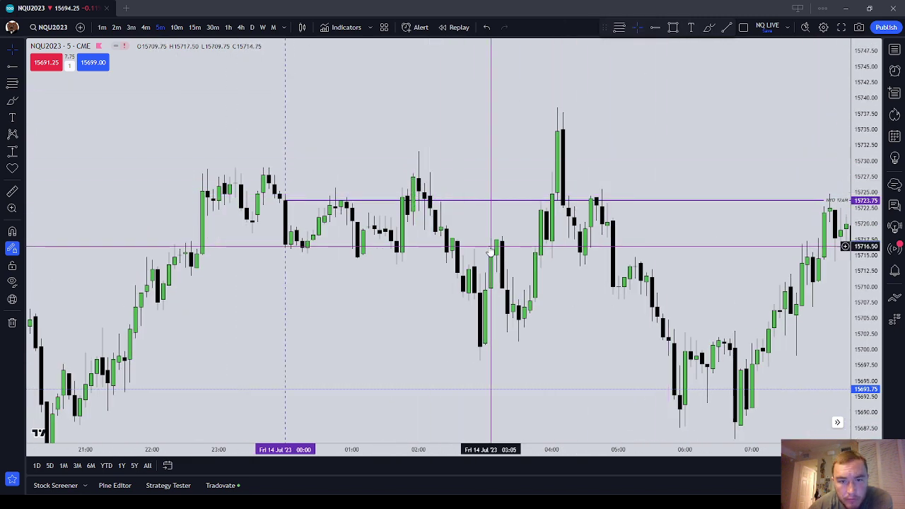
Step: Brush short red lines at about 15719.50 around 02:00 and at about 15732.50 above the 02:00 high
left_click_drag(485, 162, 448, 181)
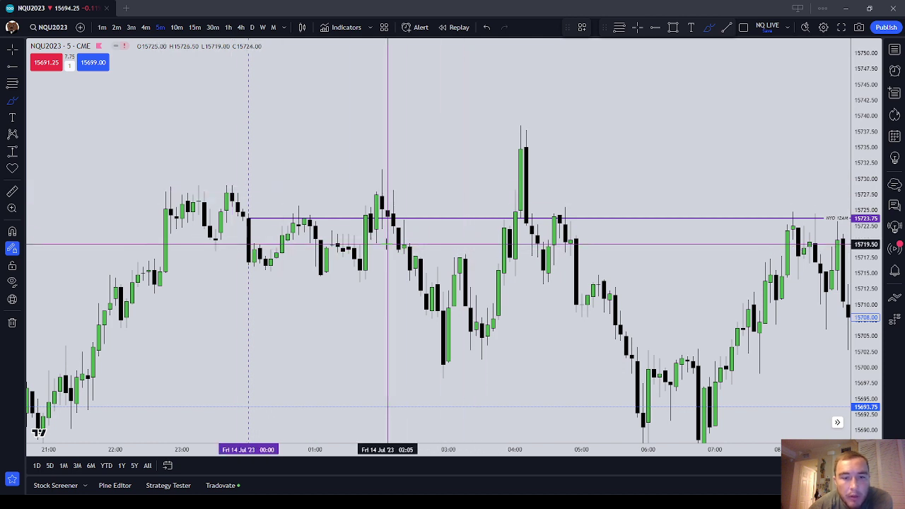
left_click_drag(371, 244, 415, 245)
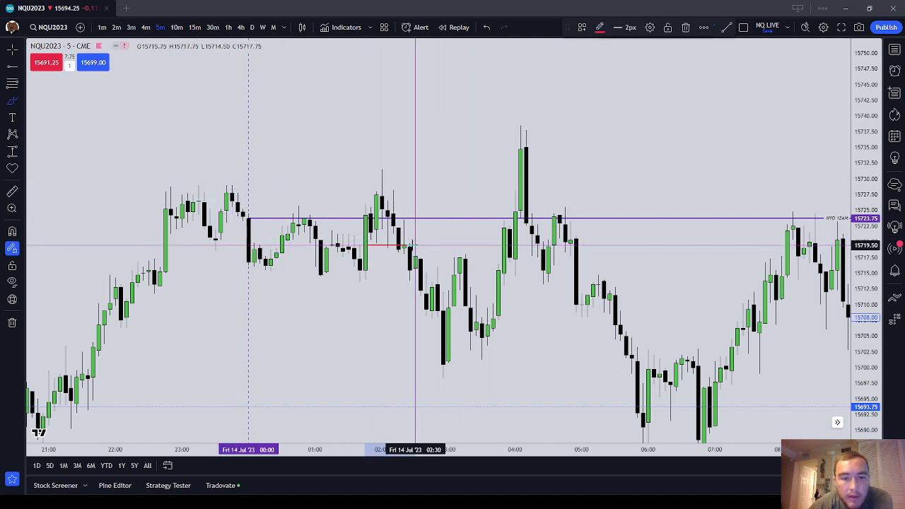
left_click(402, 164)
scroll(416, 319, "down", 1)
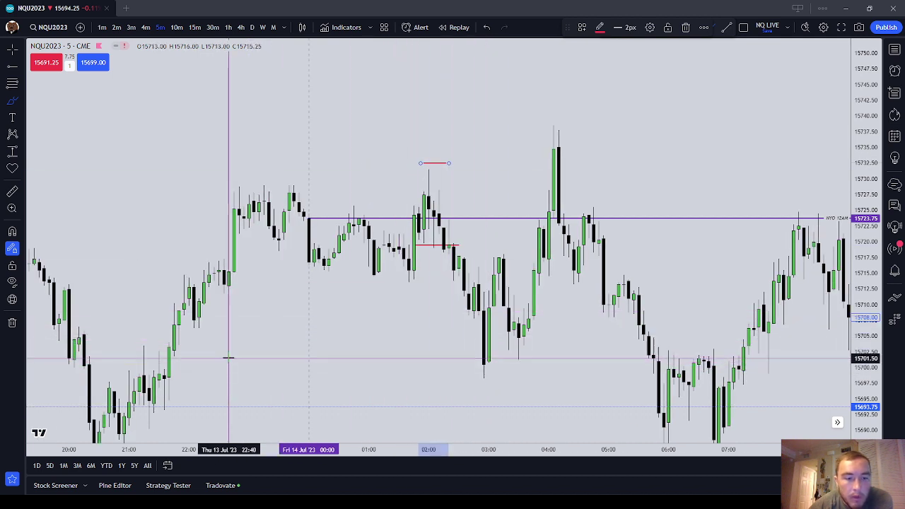
Step: Brush red marks at about 15701.50 and 15700 near 21:45 with an arrow from the 02:55 low, and delete the arrow's long shaft
mouse_move(484, 370)
left_mouse_down()
mouse_move(175, 361)
mouse_move(189, 359)
mouse_move(184, 367)
mouse_move(203, 357)
left_mouse_up()
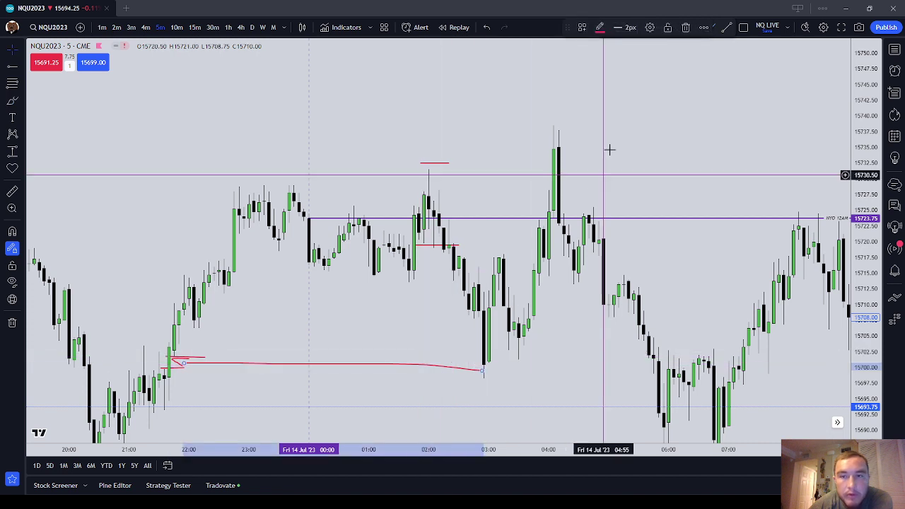
left_click(685, 27)
left_click(187, 359)
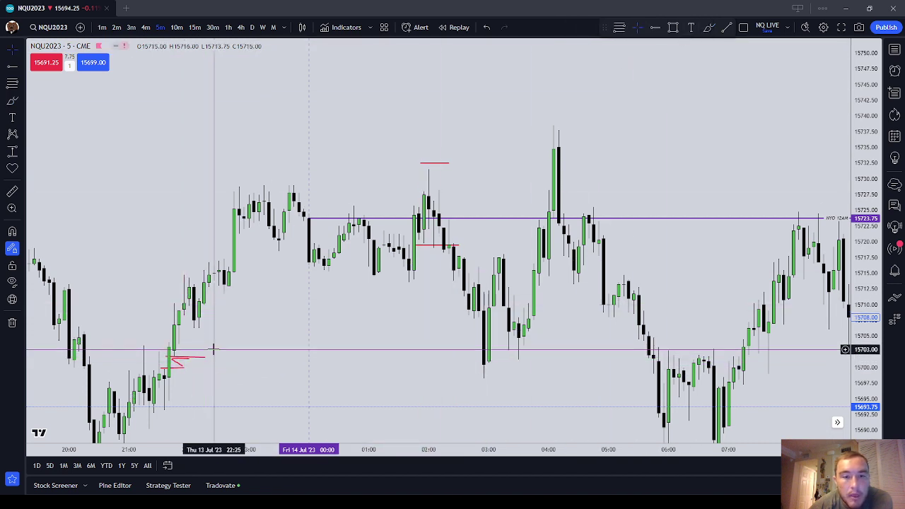
Step: Draw a Fibonacci retracement on the 02:55 candle from its low, with the 0.25, 0.5 and 0.75 levels
mouse_move(438, 358)
left_mouse_down()
mouse_move(418, 362)
mouse_move(429, 354)
left_mouse_up()
scroll(511, 319, "up", 3)
key("Escape")
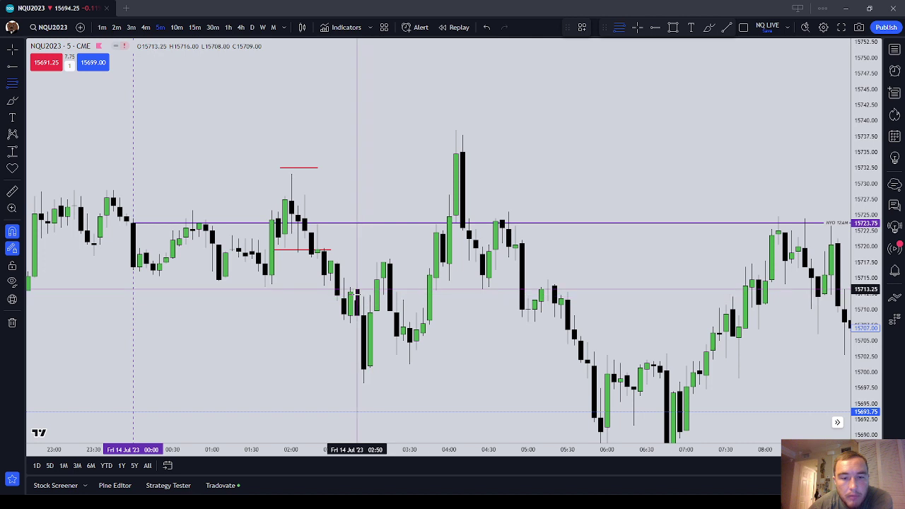
left_click(366, 389)
left_click(417, 387)
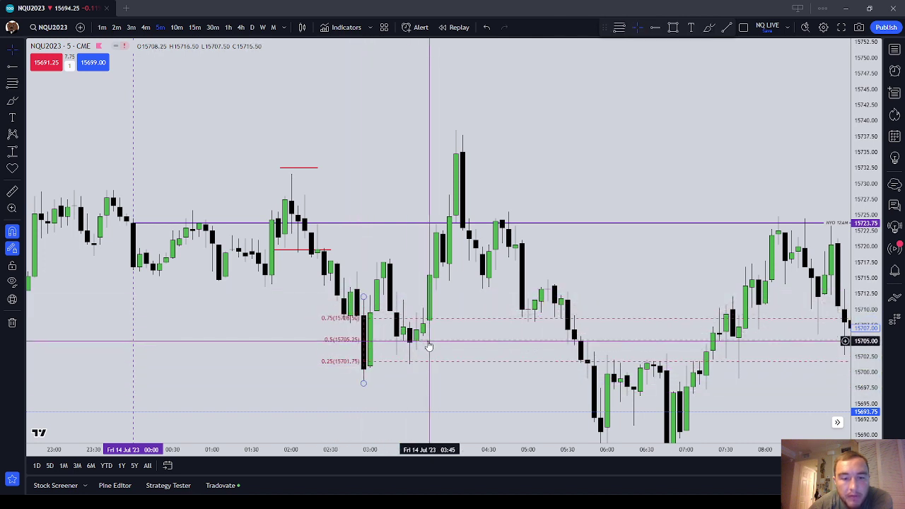
left_click(292, 205)
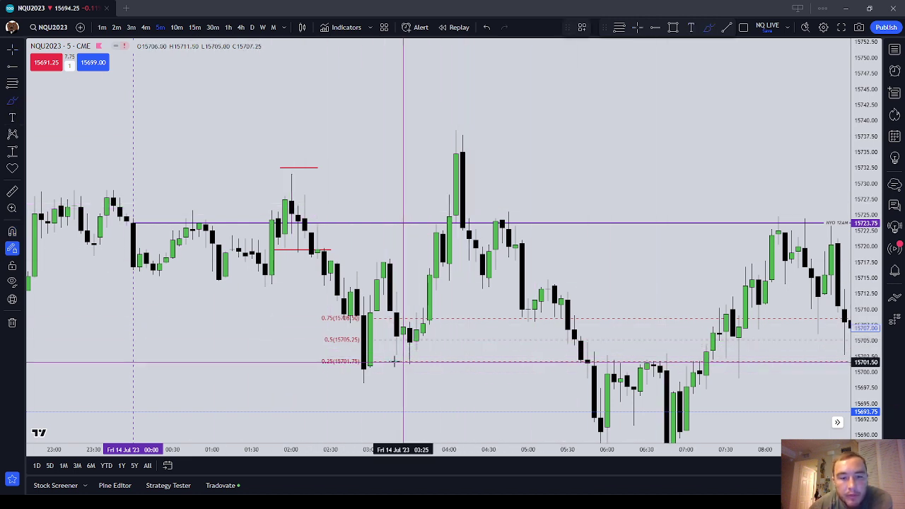
Step: Circle the candle lows around 03:30 at the 0.5 level with the brush, and remove the circle
mouse_move(426, 340)
left_mouse_down()
mouse_move(388, 344)
mouse_move(424, 344)
mouse_move(412, 346)
mouse_move(417, 340)
left_mouse_up()
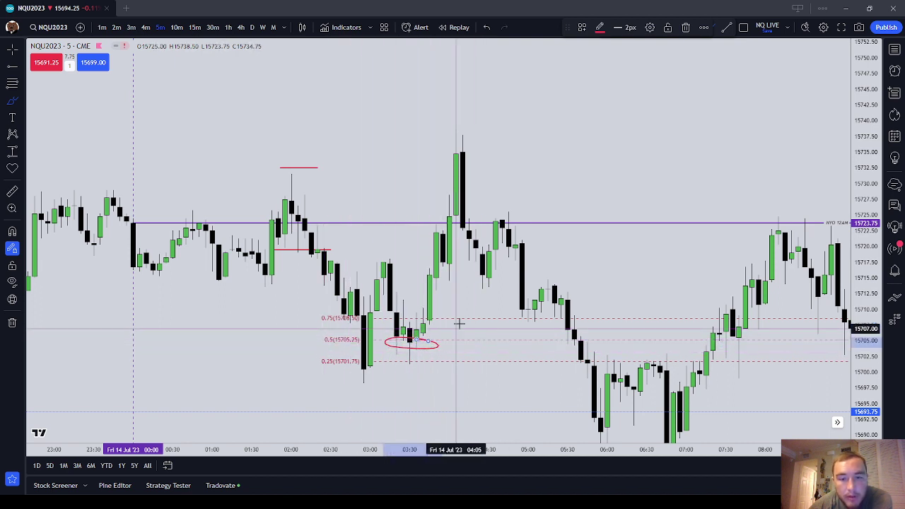
key("Escape")
left_click(431, 345)
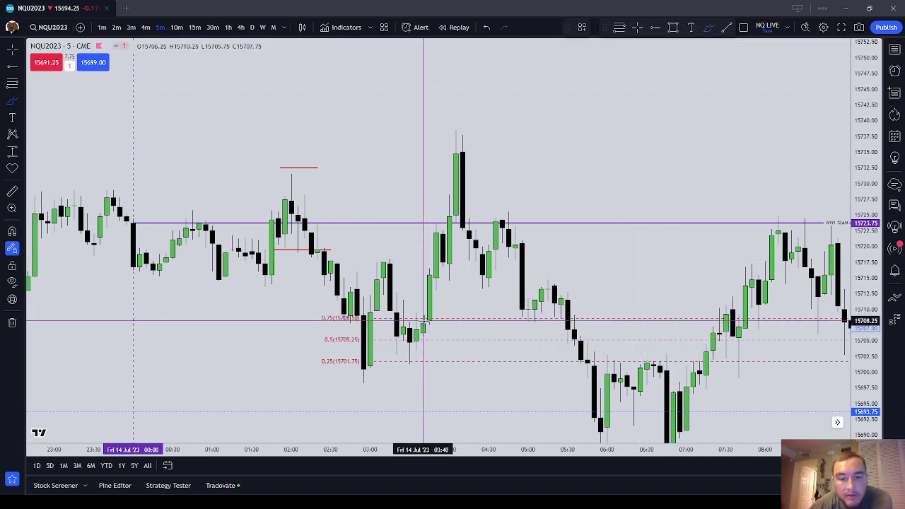
Step: Brush red lines at about 15708.25 near 03:40 and about 15717.50 from the 03:15 high, and circle the 02:00 high
left_click_drag(405, 319, 442, 319)
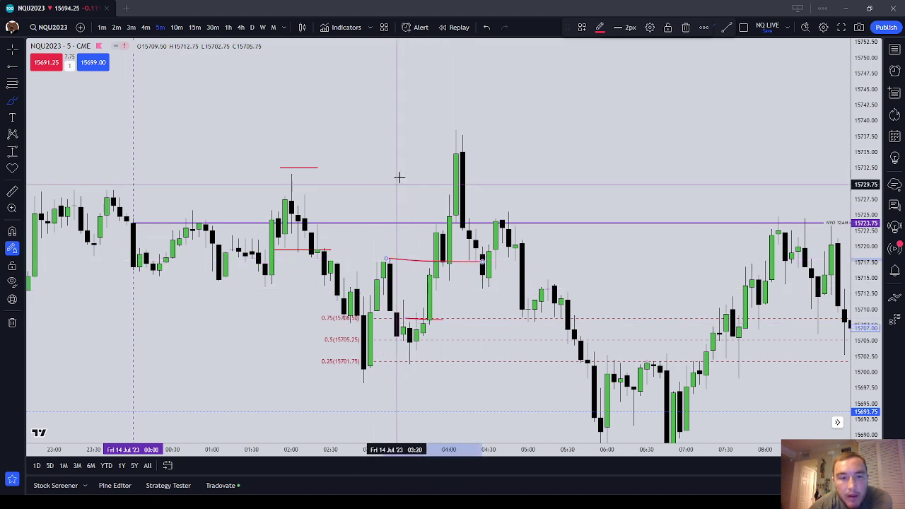
scroll(363, 170, "down", 4)
left_click_drag(449, 173, 461, 173)
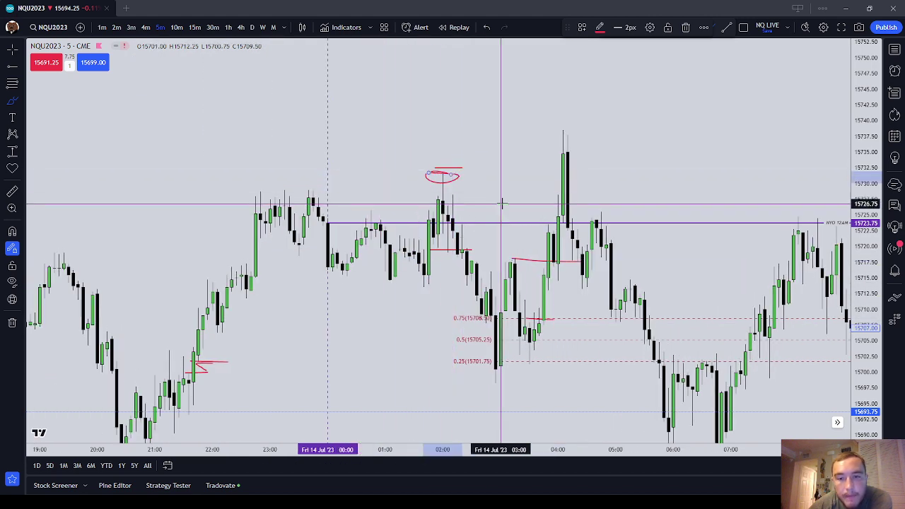
Step: Delete the circle and short line at the 02:00 high and the red line at about 15717.50 after 03:15
scroll(524, 189, "down", 5)
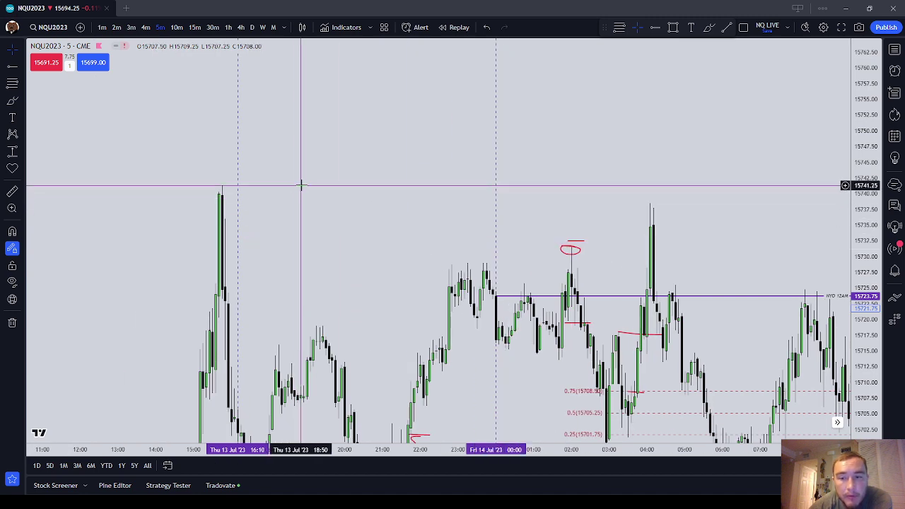
left_click_drag(630, 316, 568, 301)
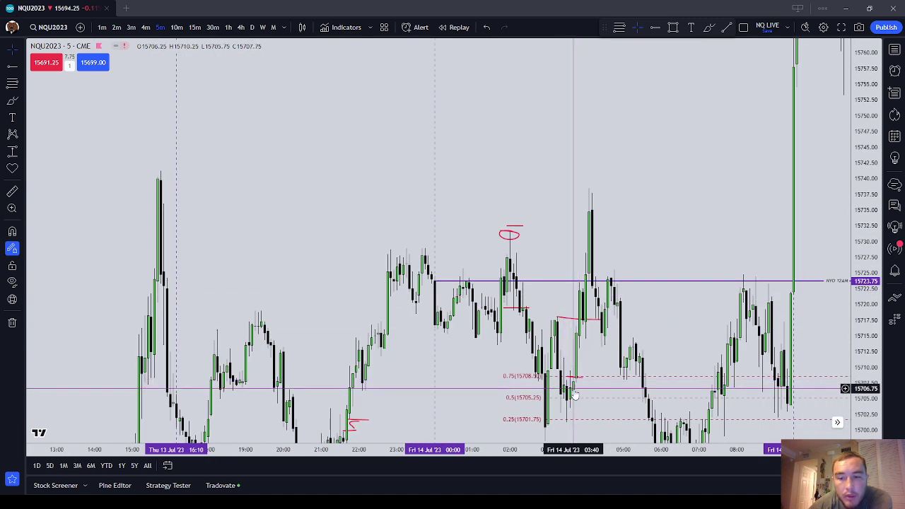
left_click(574, 377)
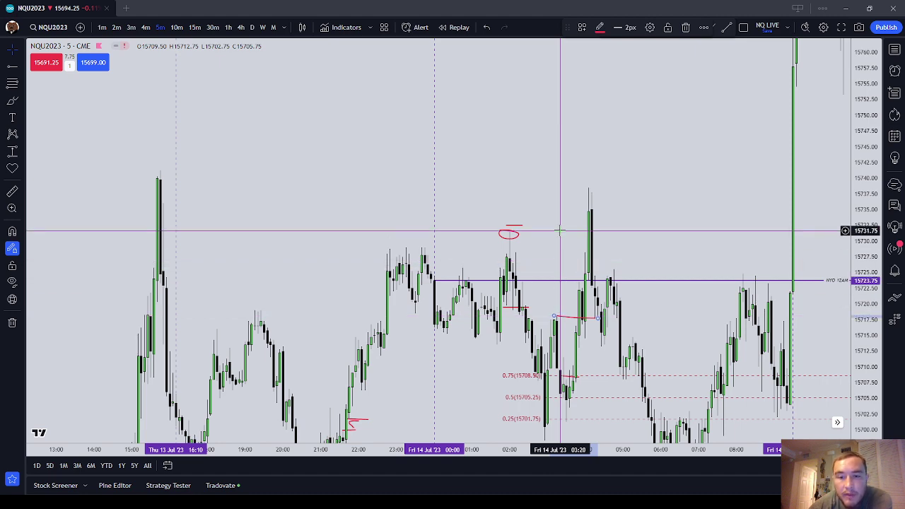
left_click_drag(559, 230, 482, 170)
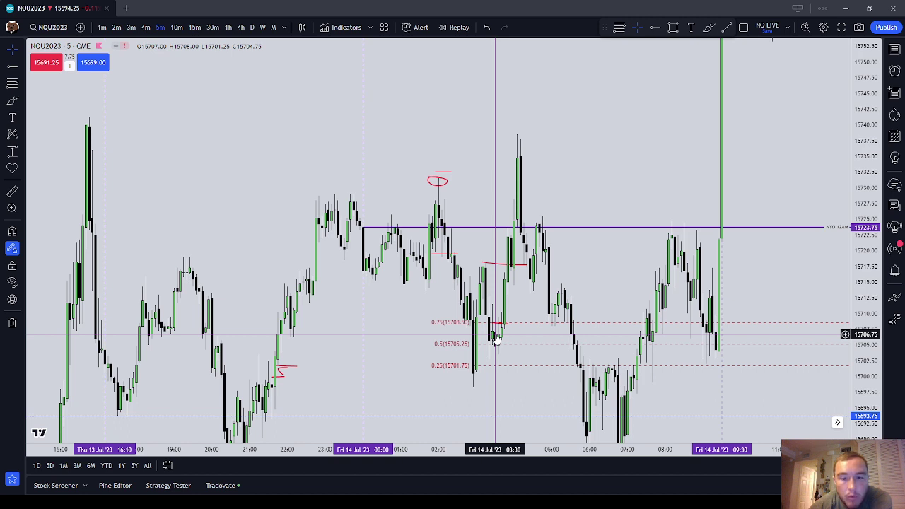
left_click(437, 179)
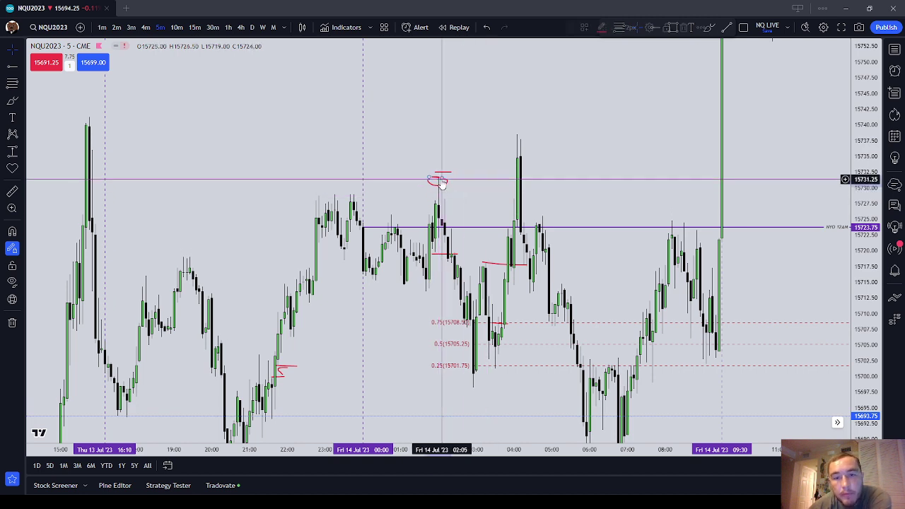
left_click(685, 27)
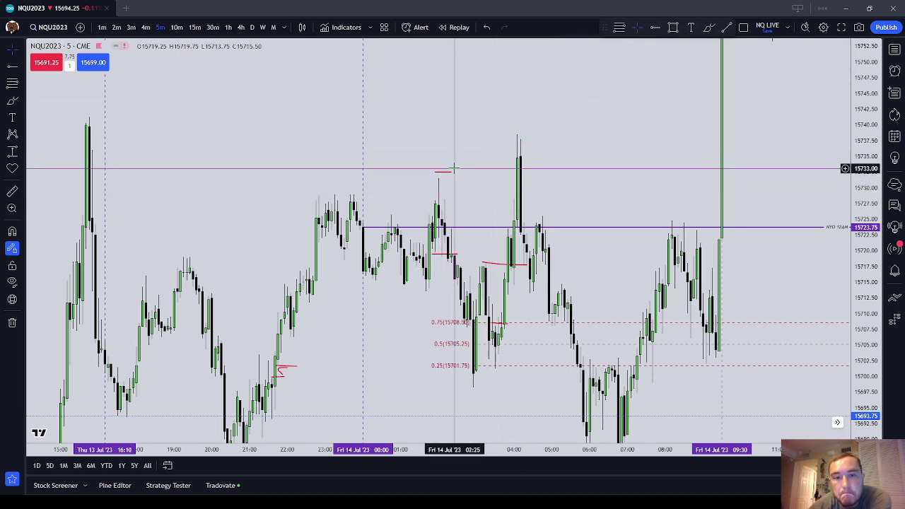
left_click(685, 27)
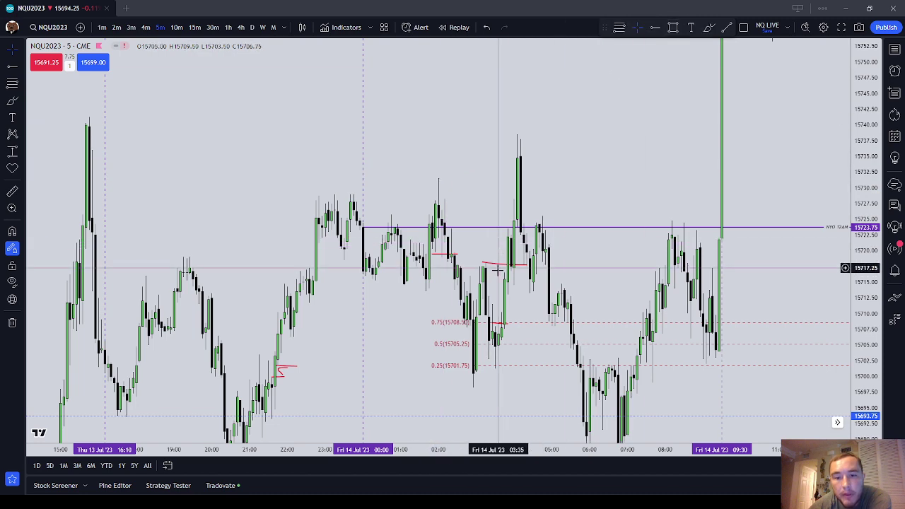
left_click(689, 26)
Step: Brush red lines at about 15717.50 from about 04:40 and at about 15713 from the 04:30 low
scroll(602, 184, "up", 4)
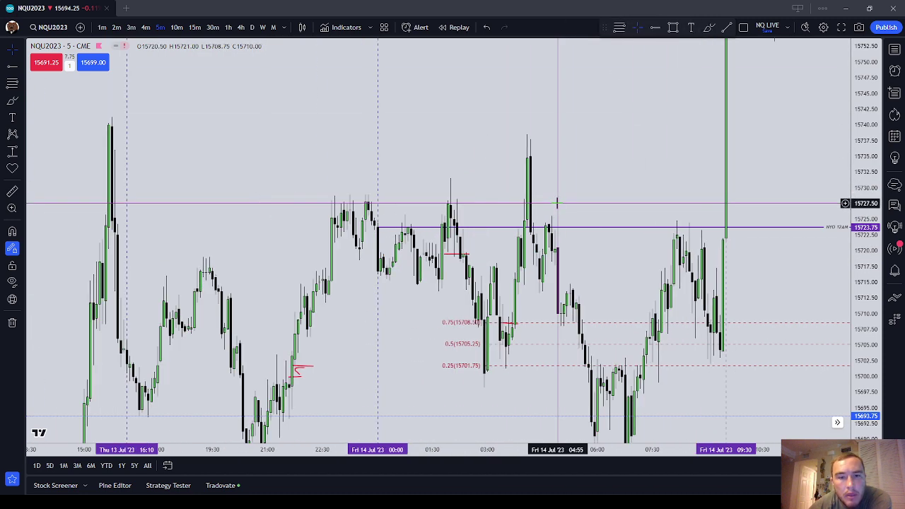
left_click_drag(500, 186, 580, 186)
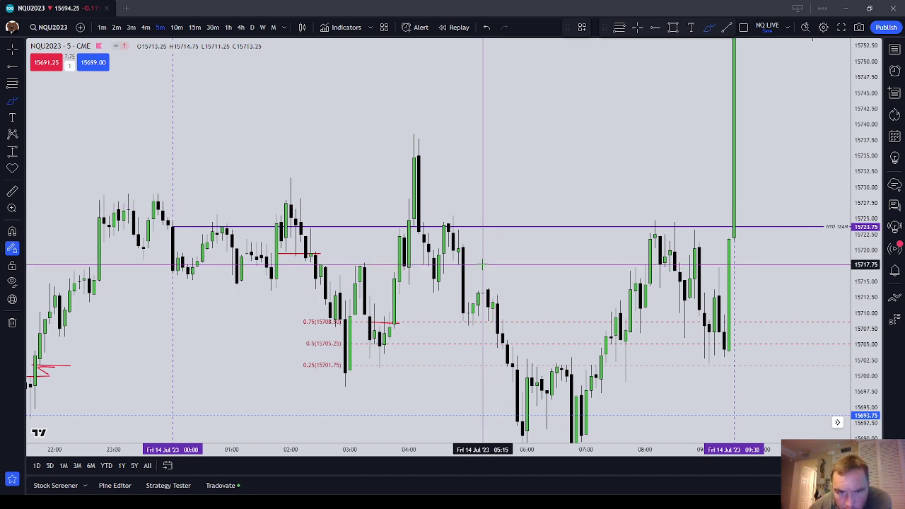
scroll(493, 266, "up", 1)
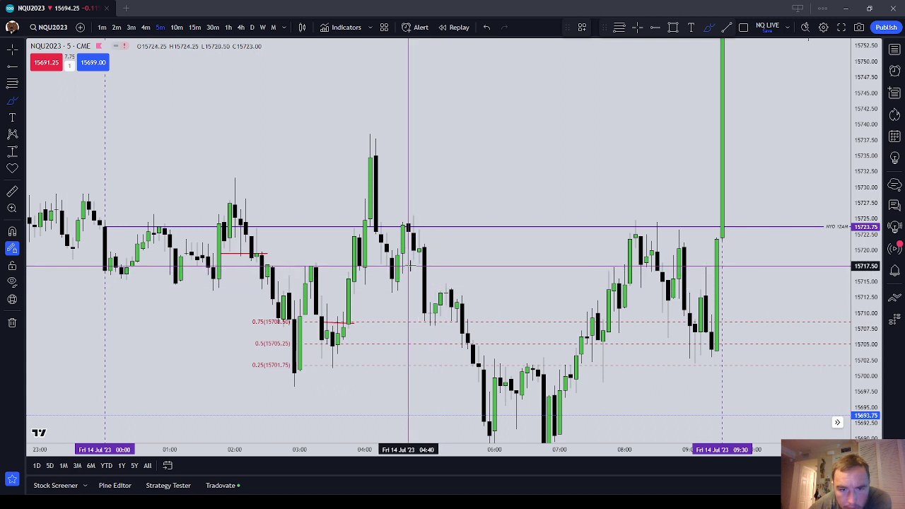
left_click_drag(408, 265, 451, 265)
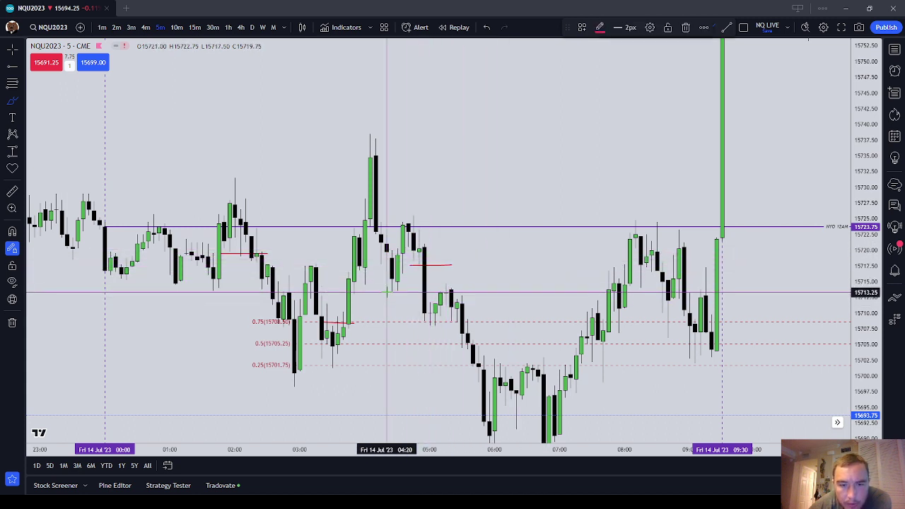
Step: Move the lower red line to about 15712, spanning about 04:45 to 05:40
scroll(400, 299, "down", 3)
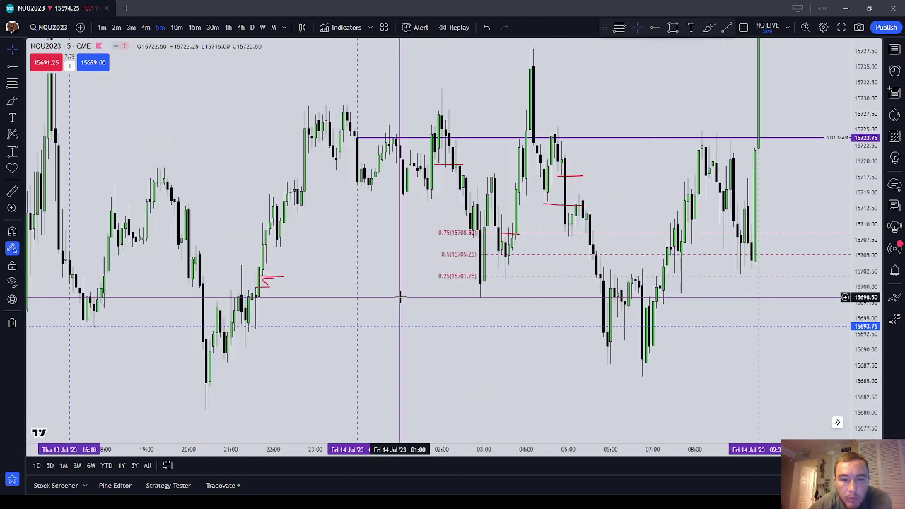
left_click_drag(426, 311, 374, 298)
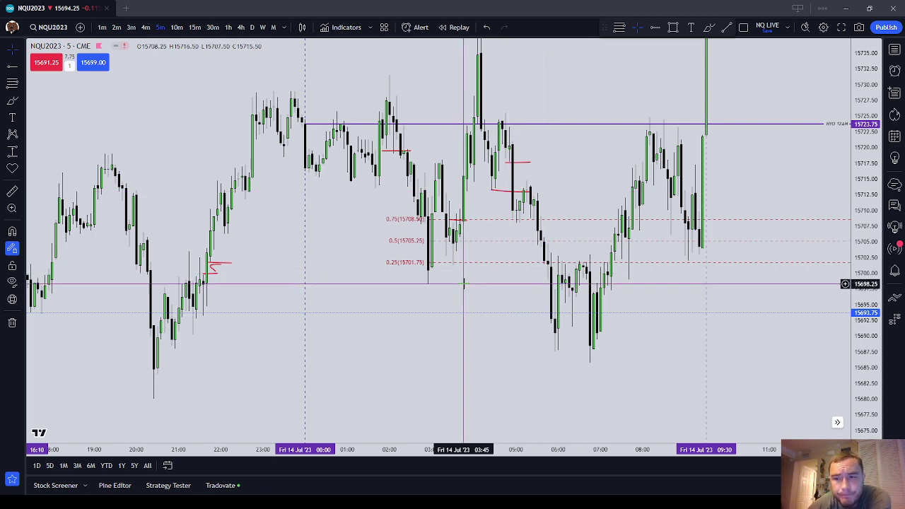
scroll(572, 172, "up", 1)
left_click_drag(571, 169, 548, 199)
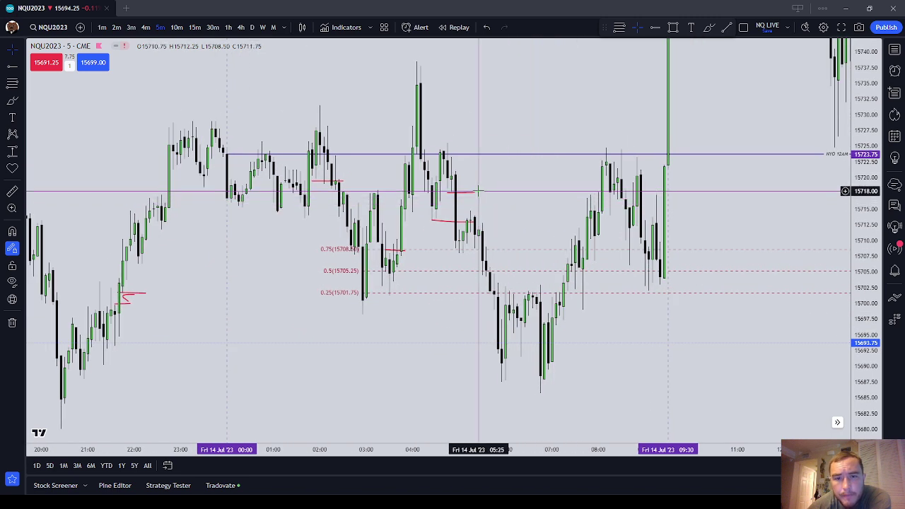
left_click(497, 228)
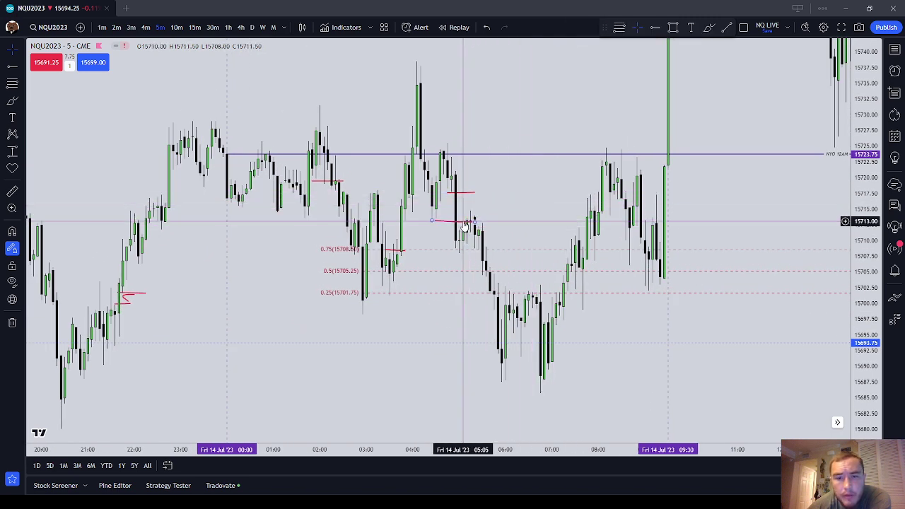
left_click_drag(465, 227, 479, 232)
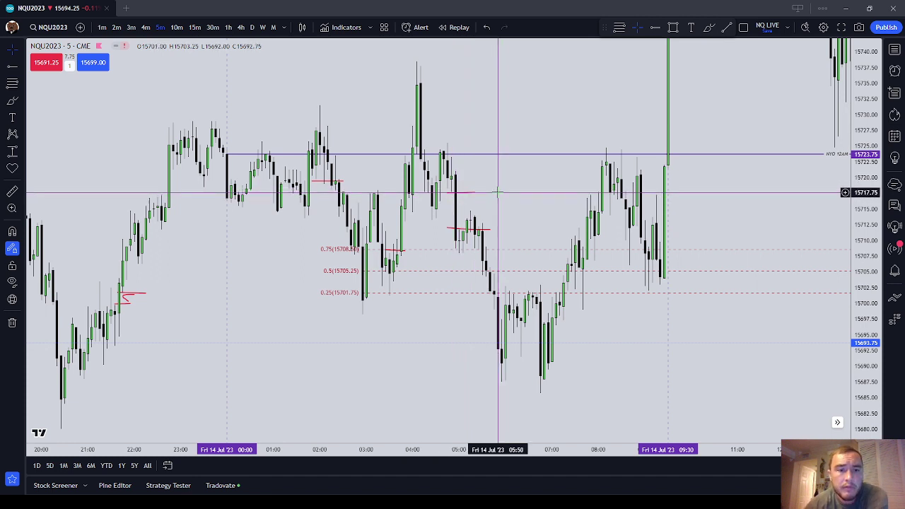
Step: Add Fibonacci quarter levels from 15717.75 at 04:50 to about 15712 at 05:00, and circle the high near 05:15 in red
left_click(12, 101)
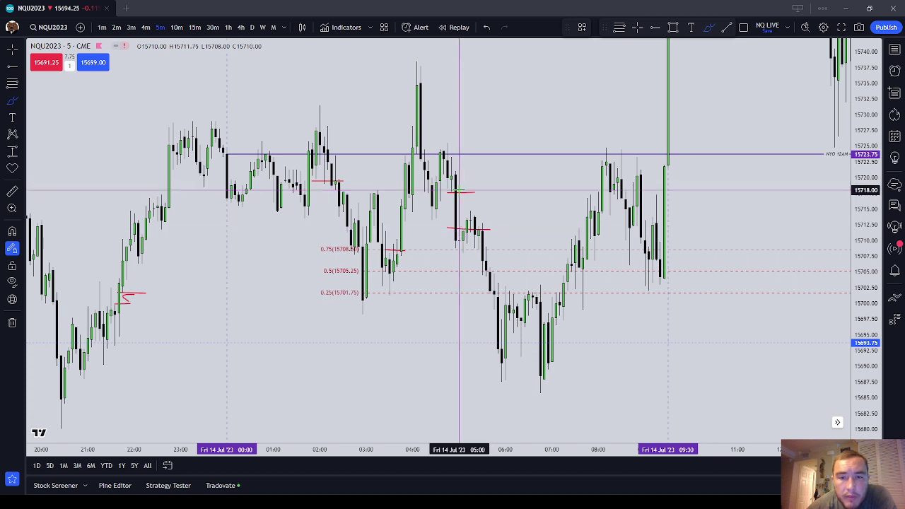
left_click(10, 99)
left_click(11, 83)
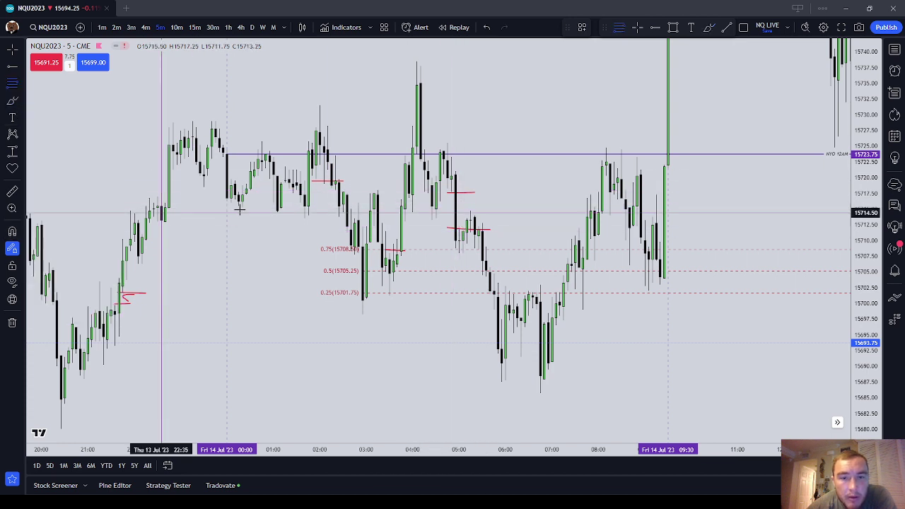
left_click(451, 192)
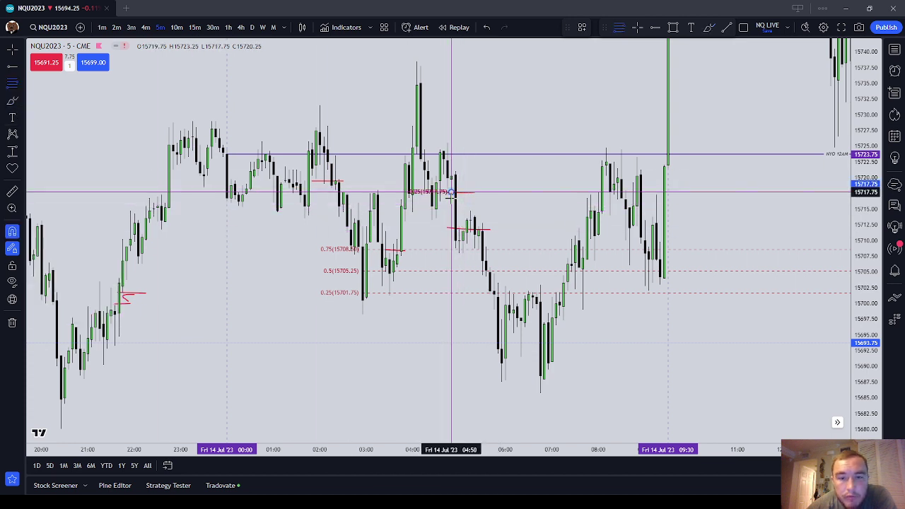
left_click(460, 229)
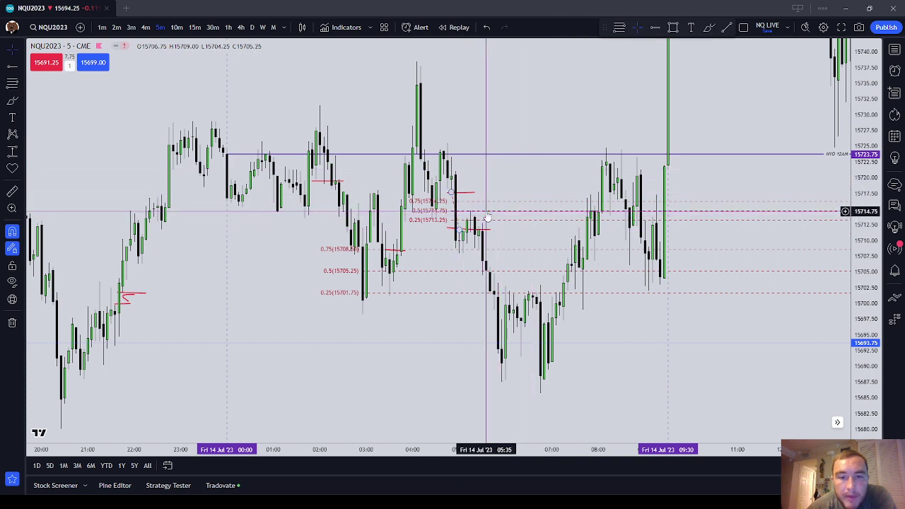
left_click(12, 102)
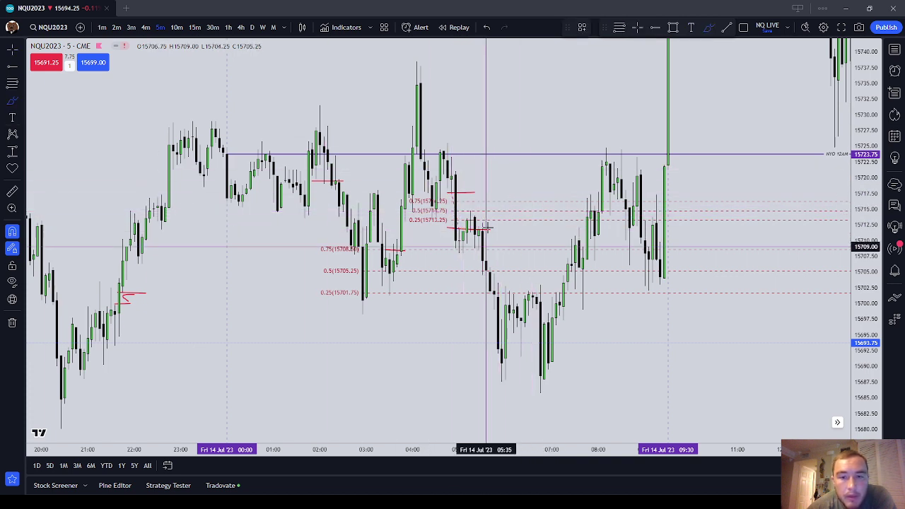
left_click_drag(495, 213, 460, 218)
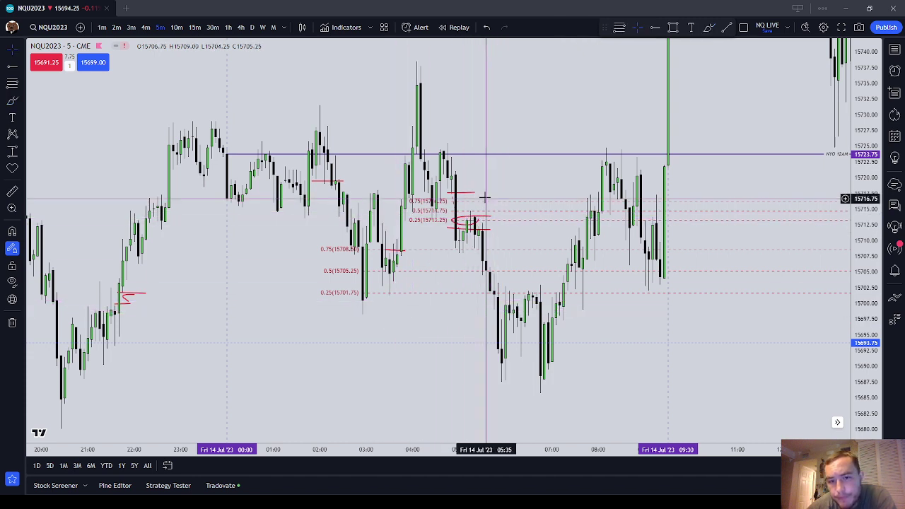
Step: Delete the red line at about 15717.50, the Fibonacci levels starting at 04:50 and the red markings around the high near 05:15
left_click(469, 192)
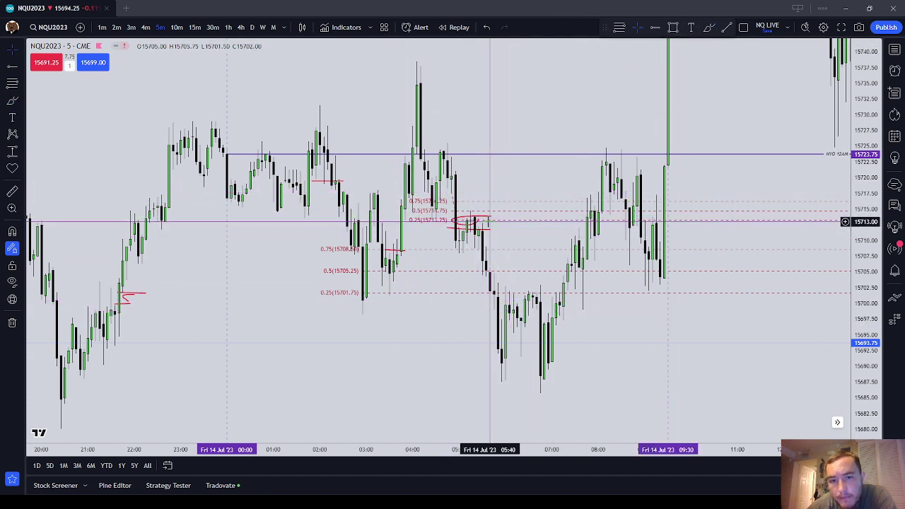
left_click(471, 218)
left_click(703, 28)
left_click(685, 27)
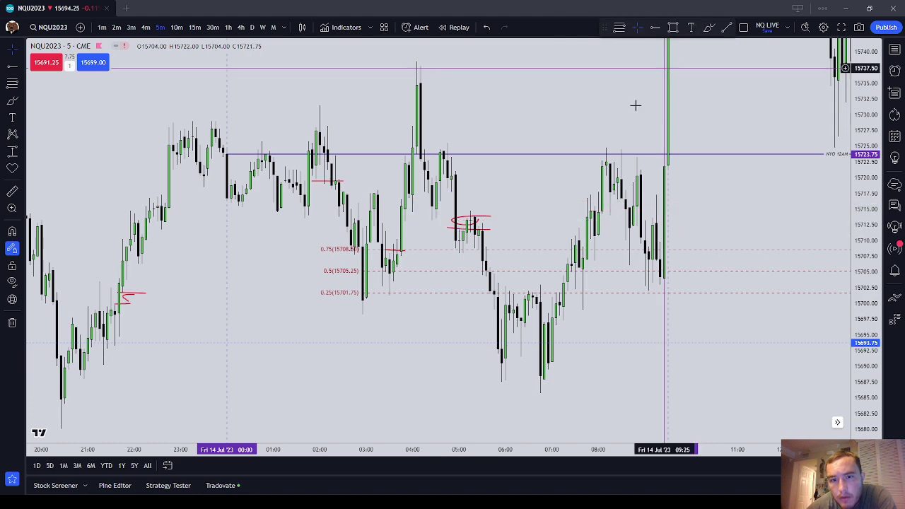
left_click(463, 220)
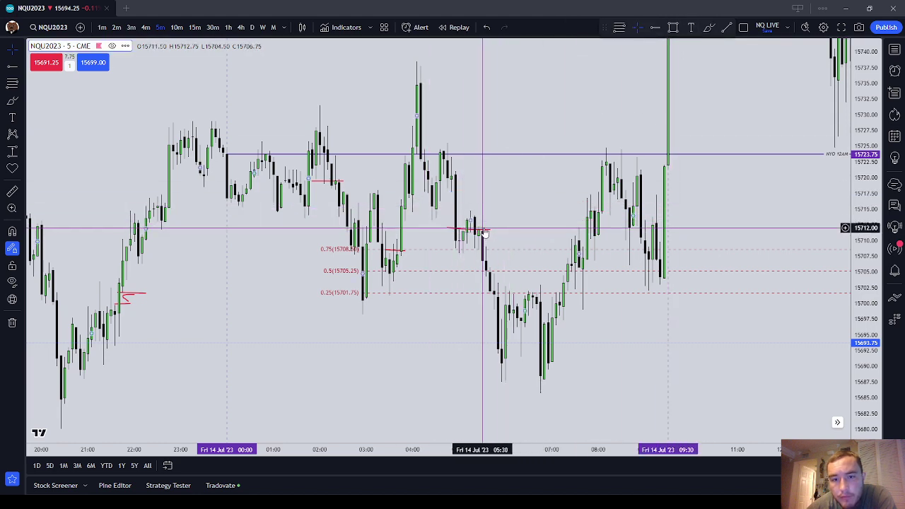
Step: Delete the red lines at about 15712, 15708.25 and 15719.25, and the Fibonacci quarter levels starting near 03:00
double_click(485, 234)
left_click(580, 71)
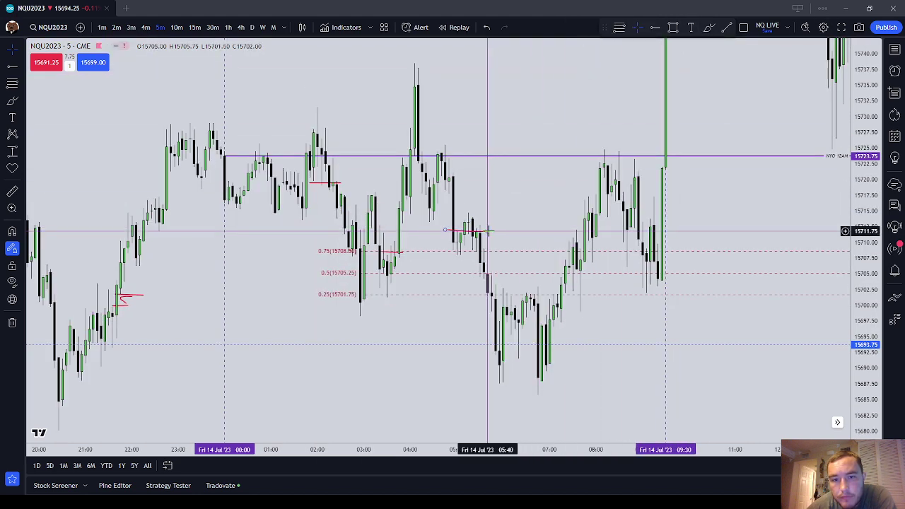
left_click(397, 255)
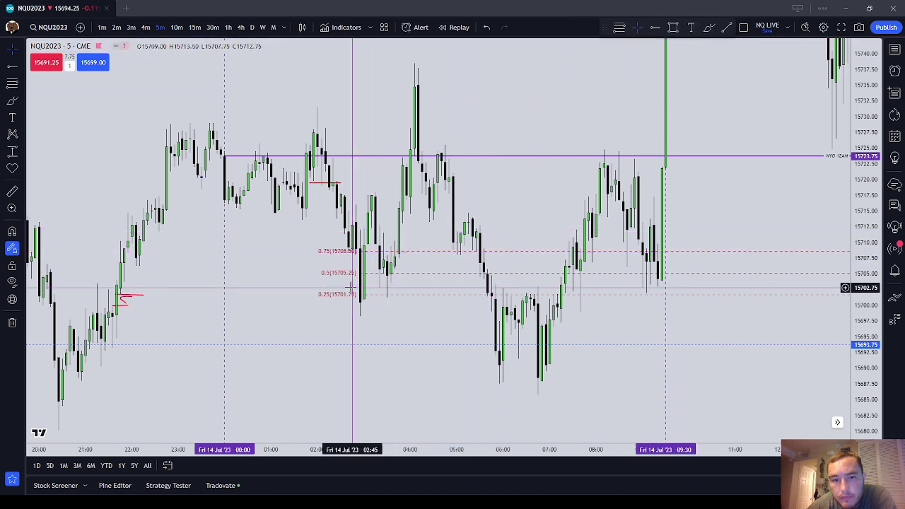
left_click(686, 26)
left_click(329, 184)
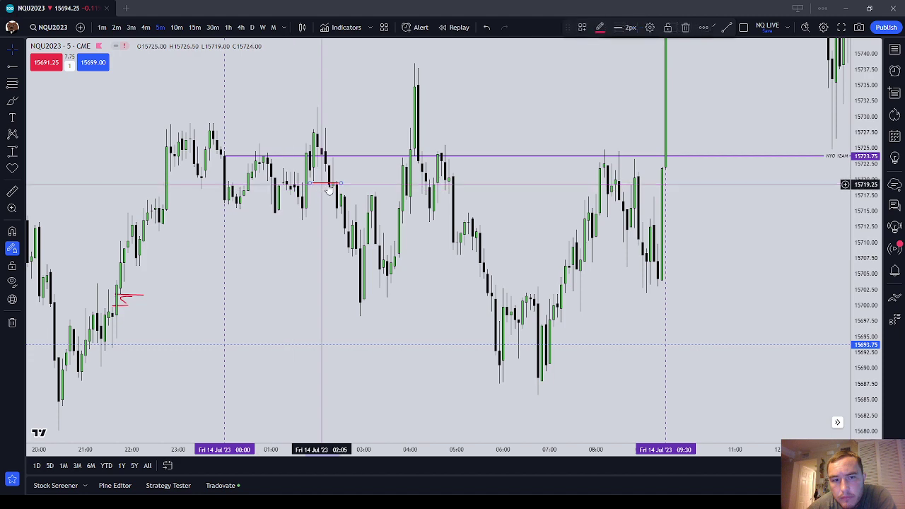
left_click(686, 27)
Step: Brush red lines at about 15703.25 from 06:40 to 07:30 and at about 15698.75 from 06:50 to 07:25
left_click_drag(504, 359, 445, 252)
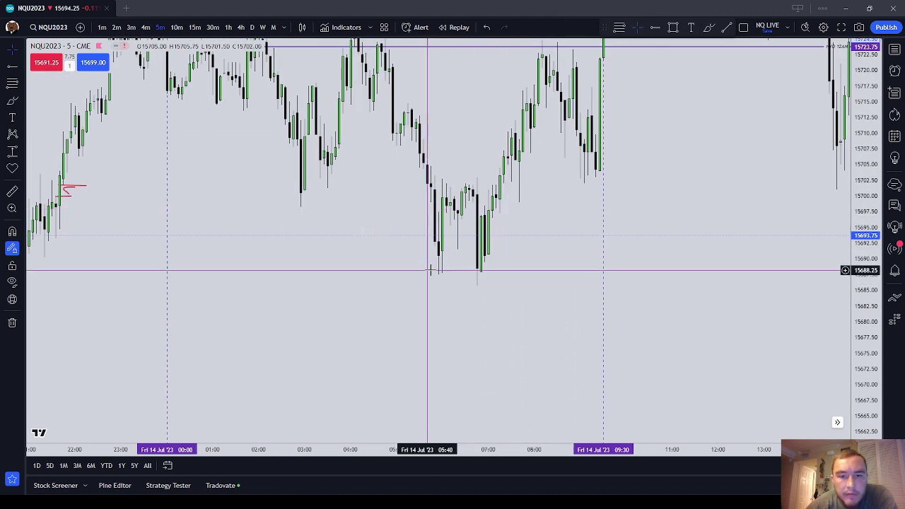
scroll(509, 286, "down", 3)
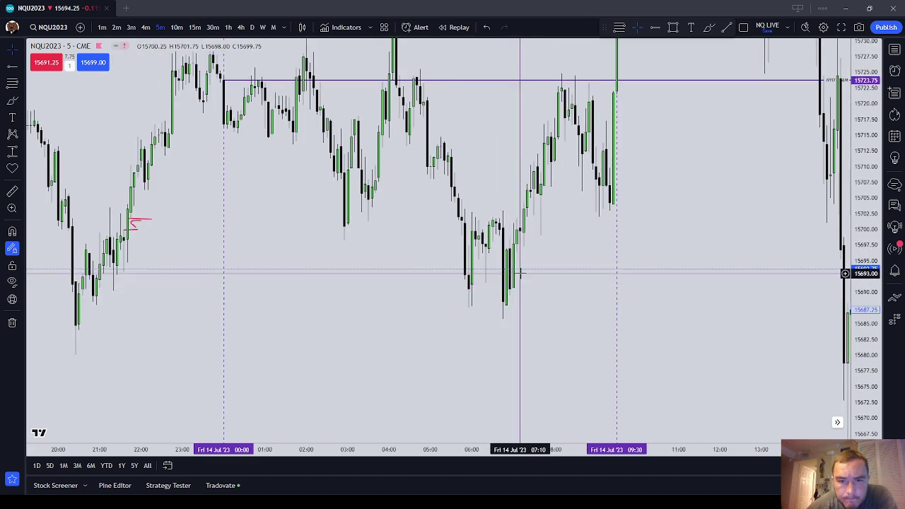
scroll(521, 271, "up", 4)
scroll(426, 284, "down", 1)
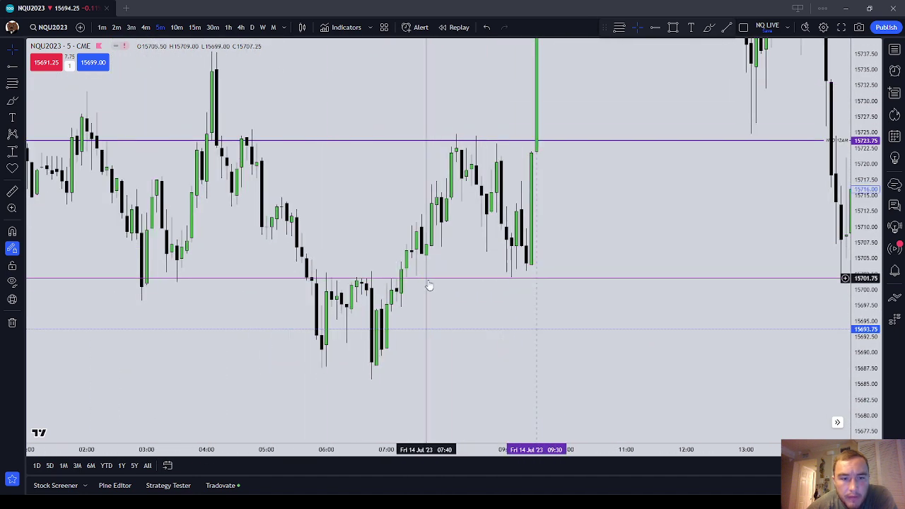
left_click_drag(436, 279, 494, 277)
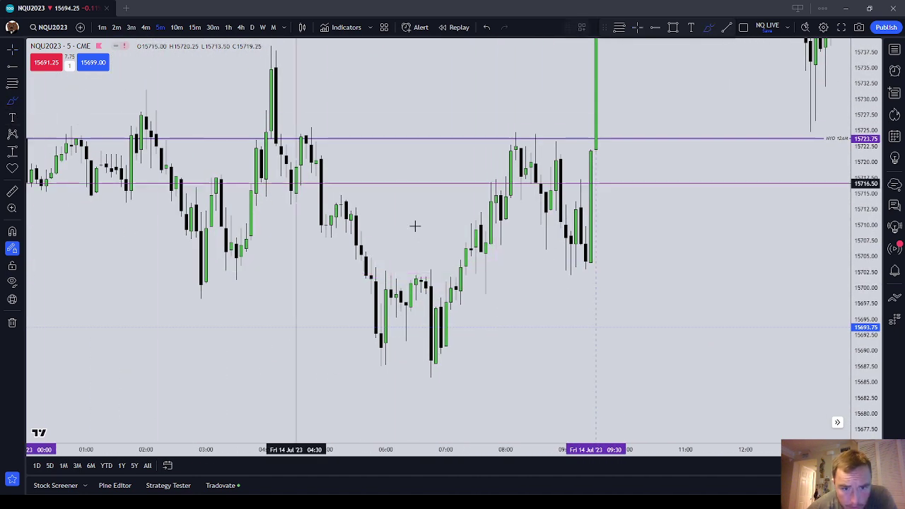
scroll(414, 318, "up", 1)
scroll(416, 308, "down", 2)
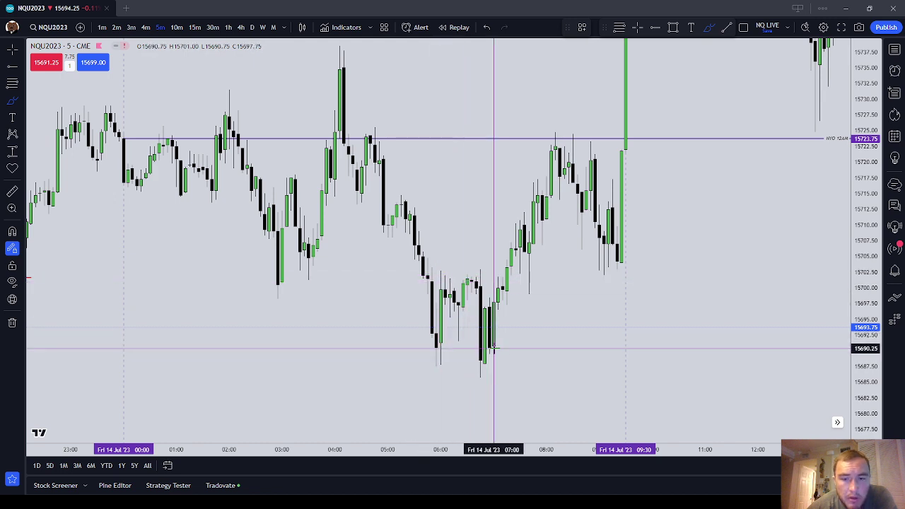
scroll(521, 343, "up", 3)
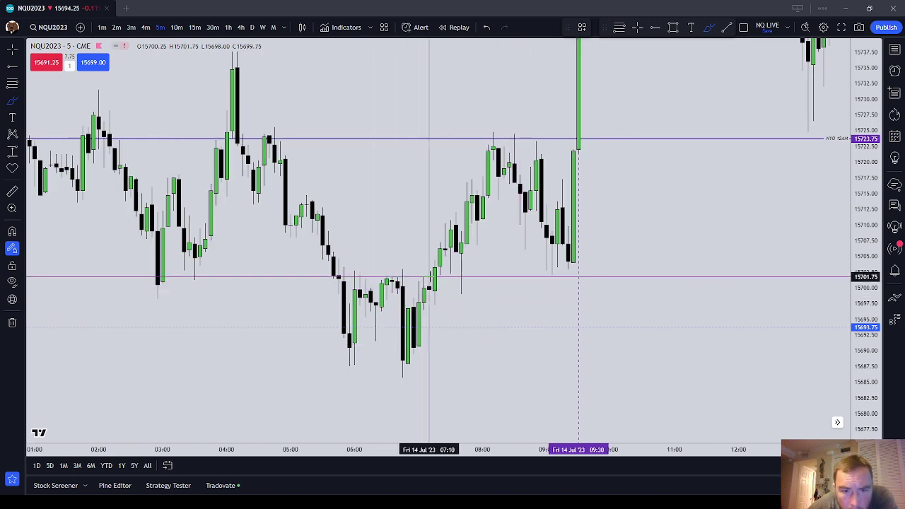
scroll(442, 327, "down", 2)
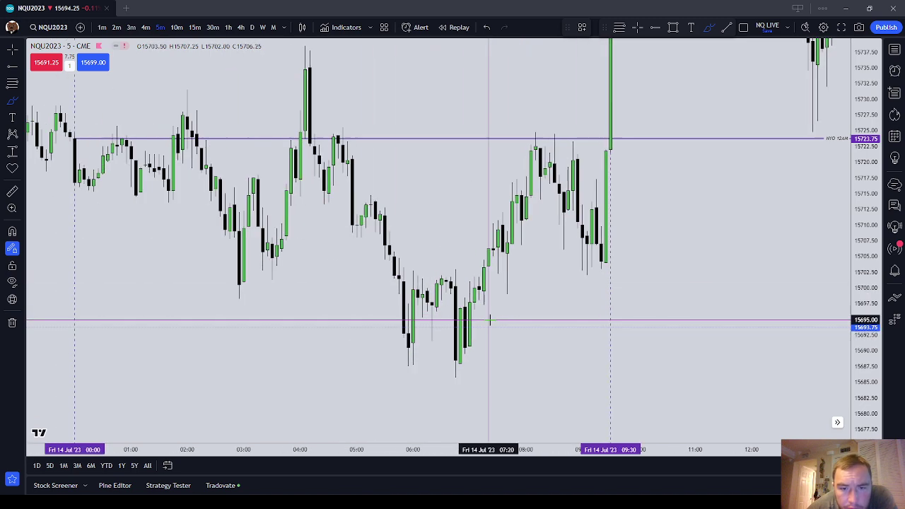
scroll(497, 321, "down", 1)
scroll(500, 323, "up", 1)
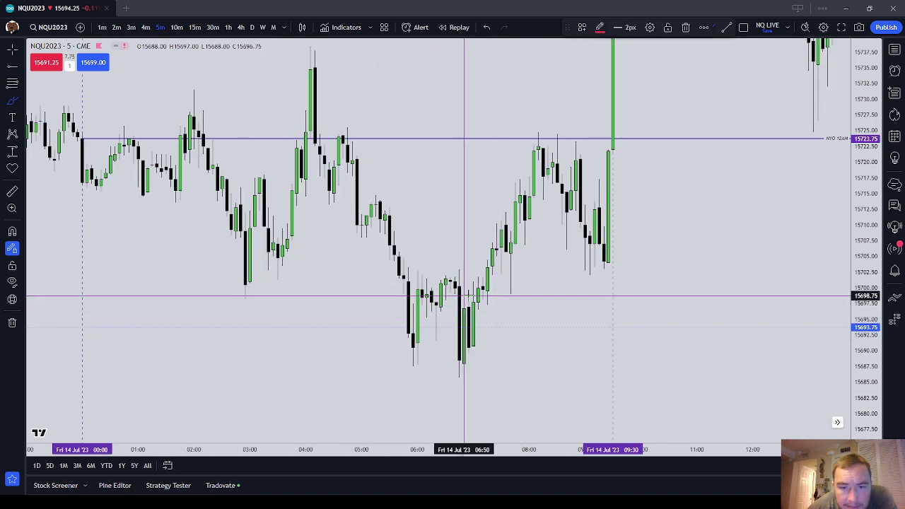
left_click_drag(454, 268, 500, 267)
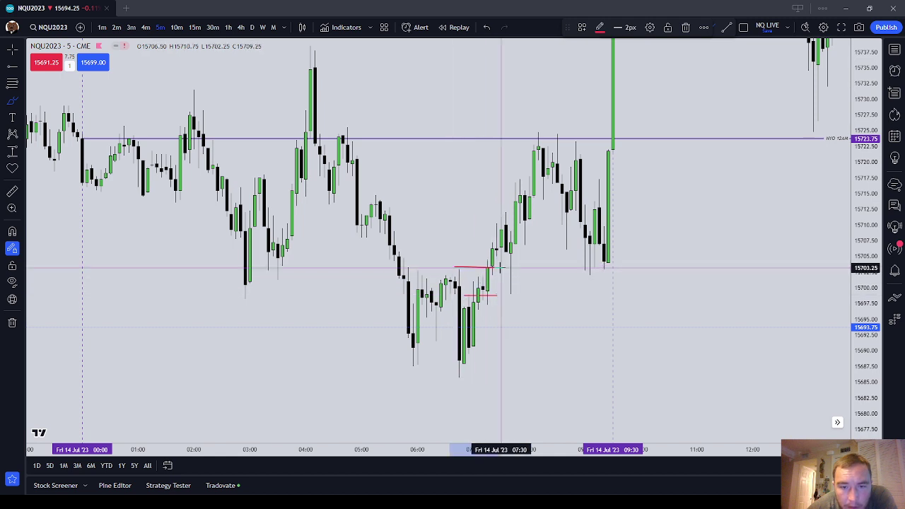
key("Escape")
Step: Brush a short red line at about 15717.50 from 04:50 to about 05:10
left_click_drag(510, 347, 493, 355)
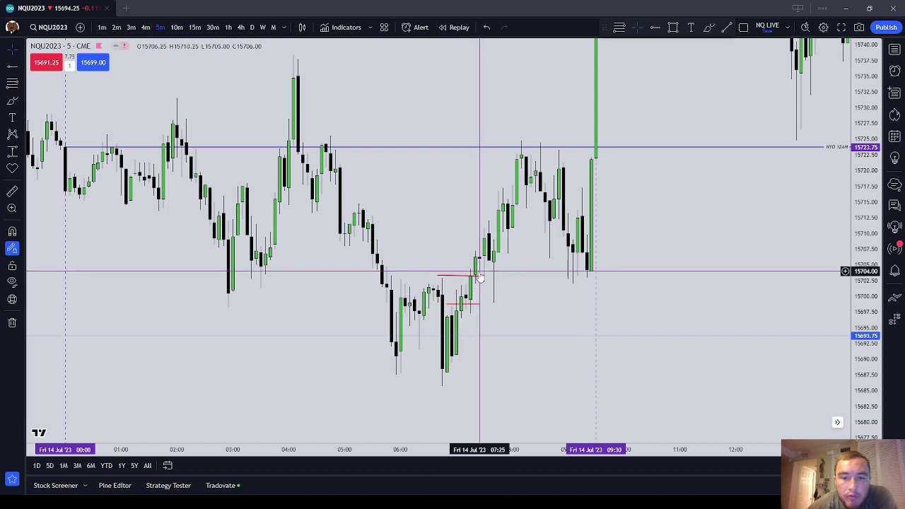
left_click_drag(432, 147, 422, 184)
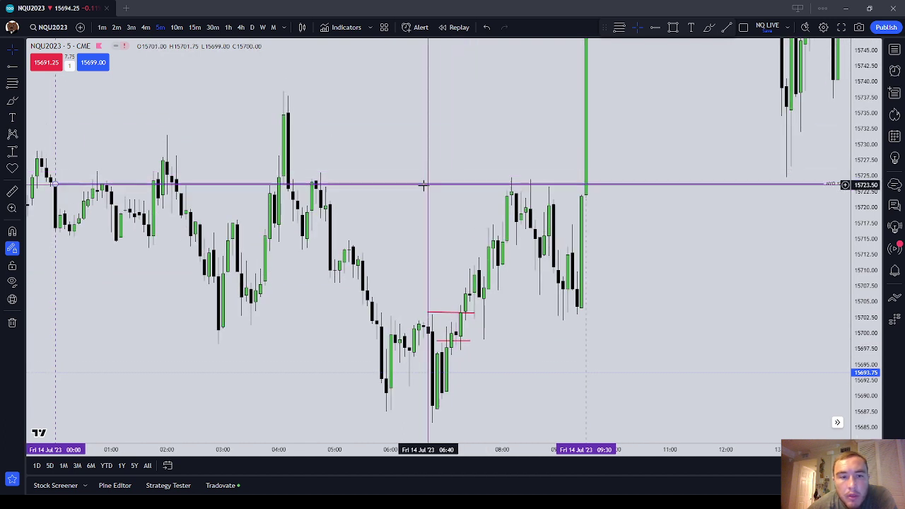
left_click(12, 101)
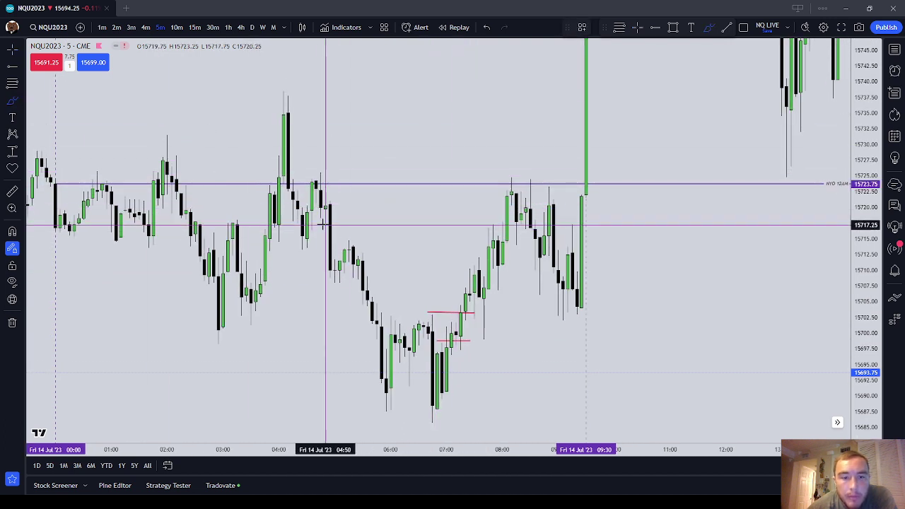
left_click(320, 224)
left_click_drag(344, 224, 326, 213)
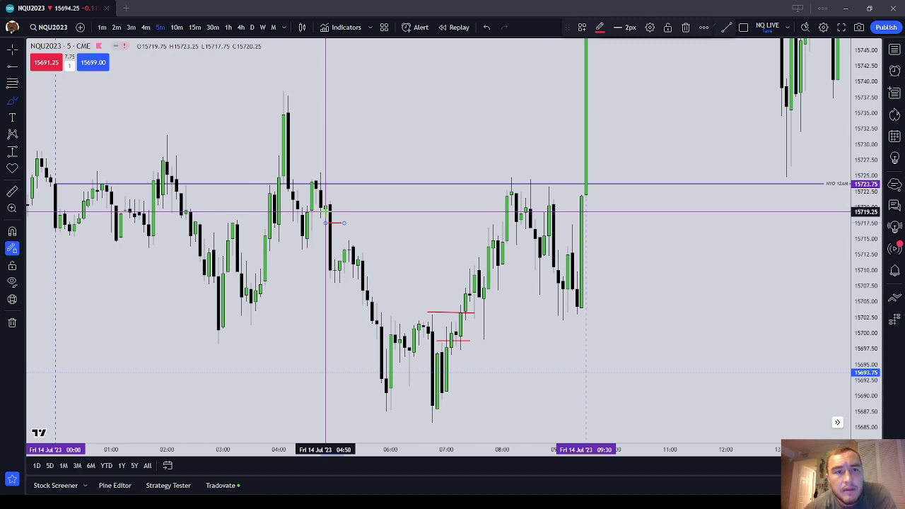
key("Escape")
Step: Delete the two red lines at about 15703.25 and 15698.75 around 07:00
left_click_drag(499, 308, 457, 319)
left_click(427, 324)
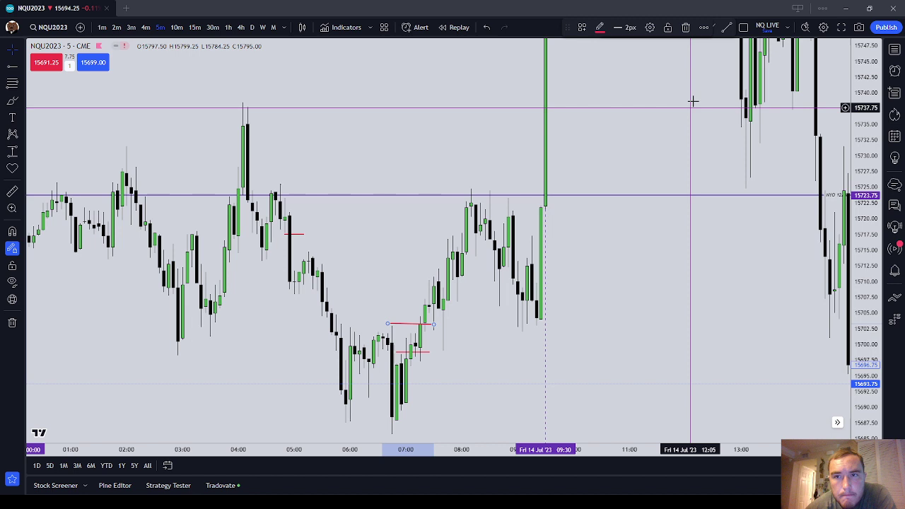
left_click(683, 28)
double_click(429, 353)
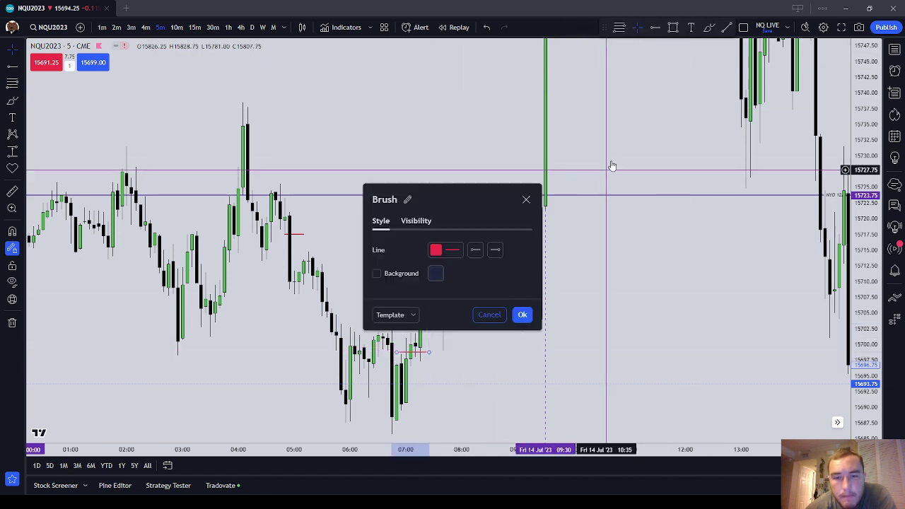
left_click(530, 197)
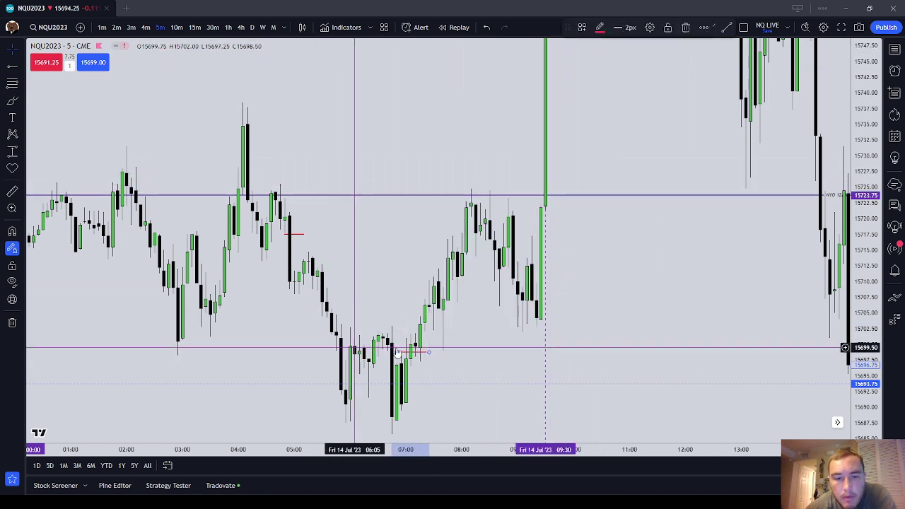
left_click(685, 27)
Step: Outline the candles just before 09:30 in red from about 15718 to 15700, and brush a red line at about 15717.50 from 09:05 to 09:50
scroll(601, 282, "up", 3)
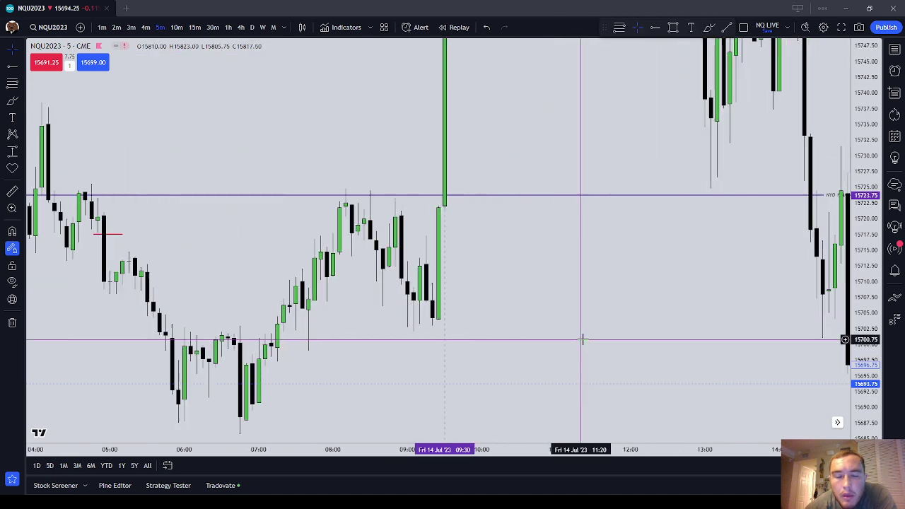
left_click_drag(574, 331, 612, 333)
left_click_drag(525, 122, 555, 343)
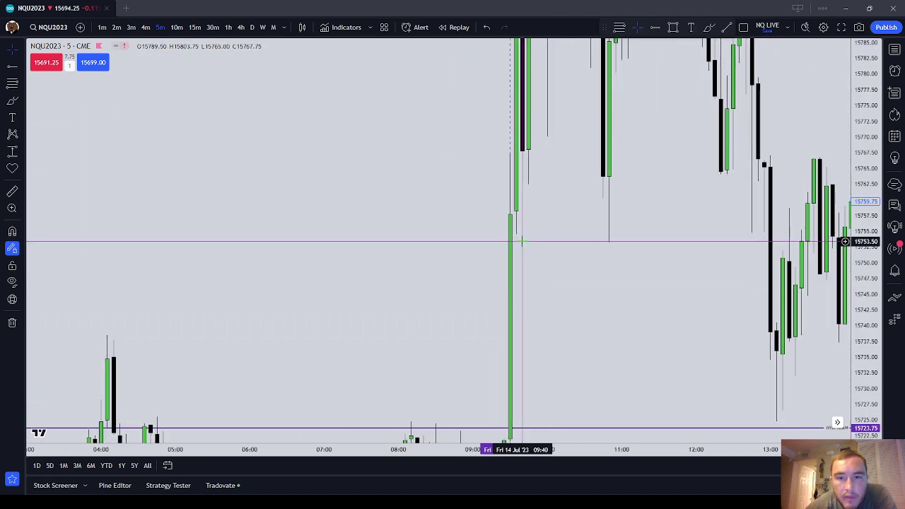
left_click_drag(509, 239, 561, 102)
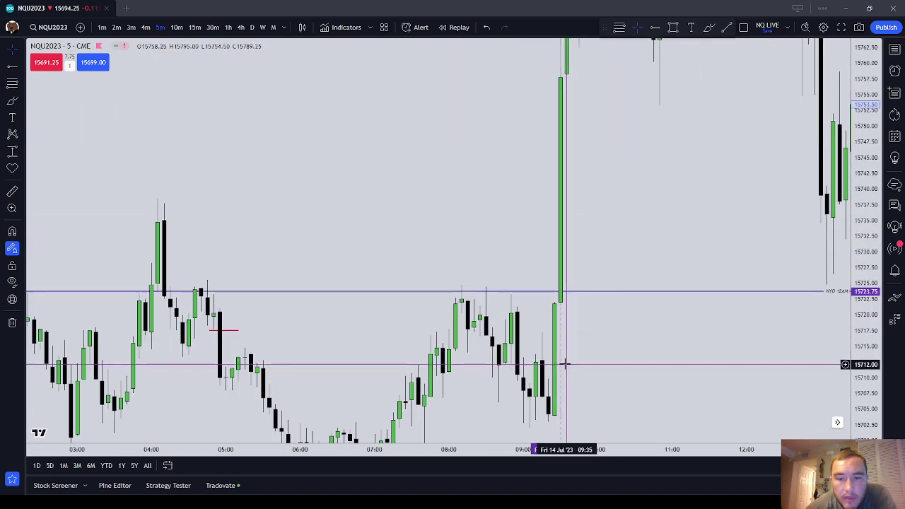
left_click_drag(577, 285, 528, 248)
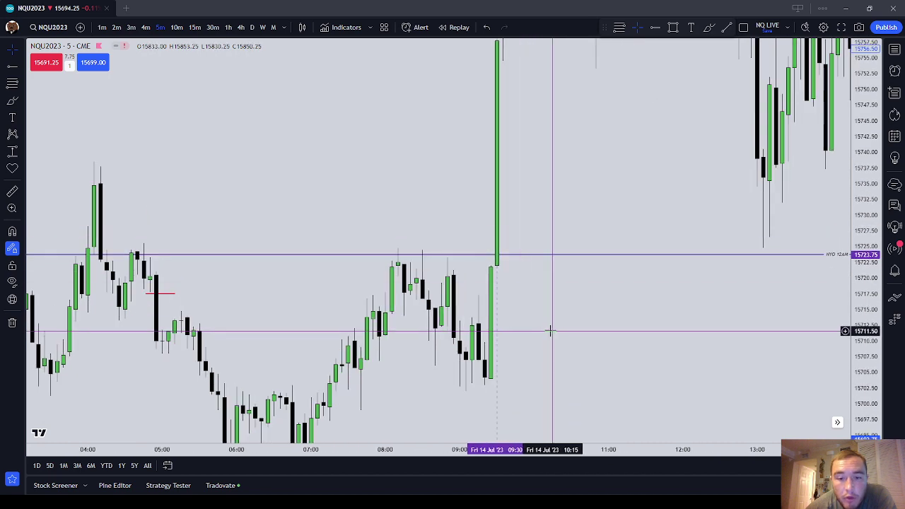
left_click_drag(549, 329, 540, 265)
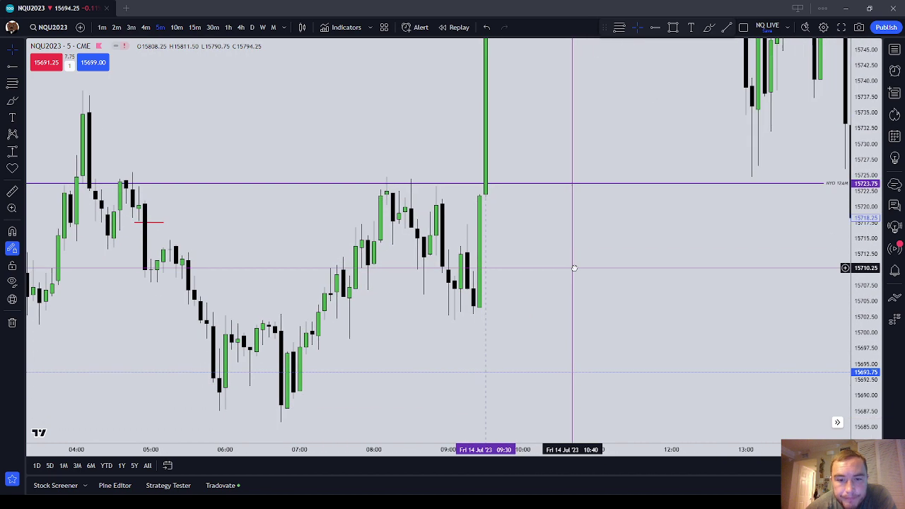
left_click(12, 103)
left_click_drag(478, 221, 464, 327)
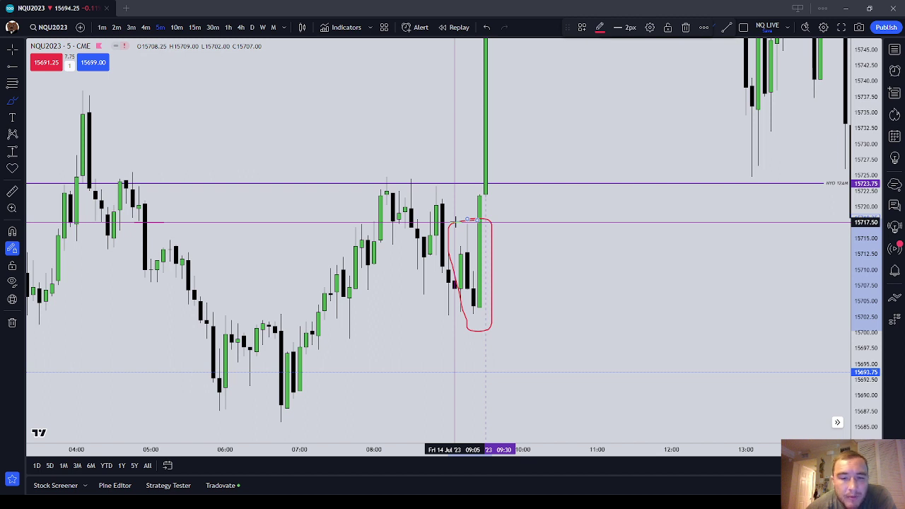
left_click_drag(458, 222, 510, 222)
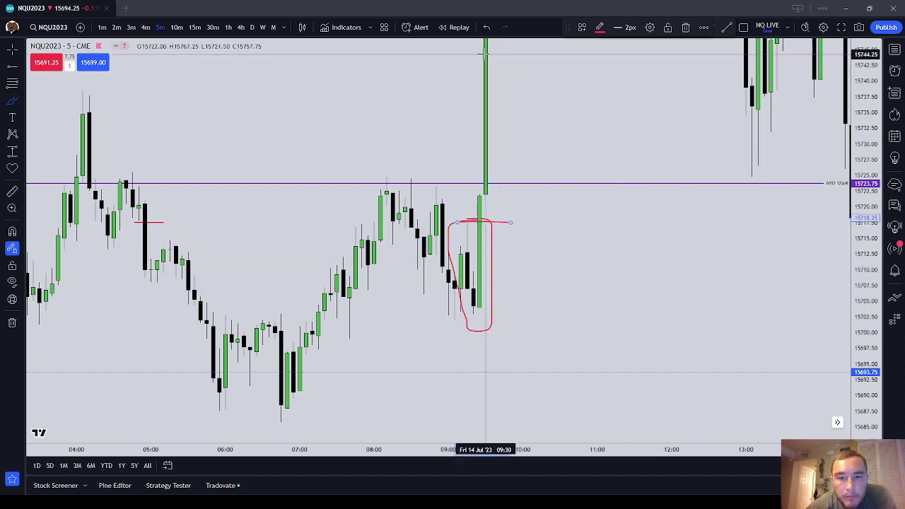
Step: Move the red outline up onto the lower part of the 09:30 candle, spanning about 15734 to 15716
key("Escape")
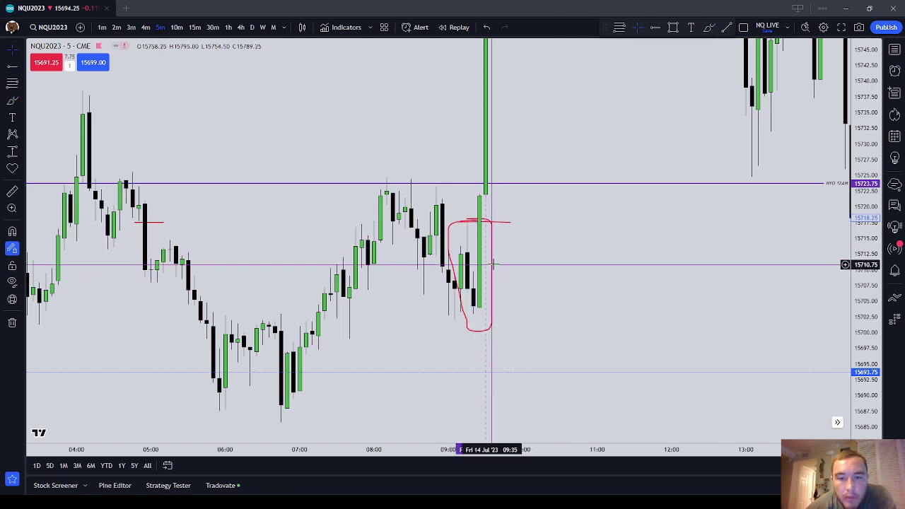
left_click_drag(491, 262, 492, 162)
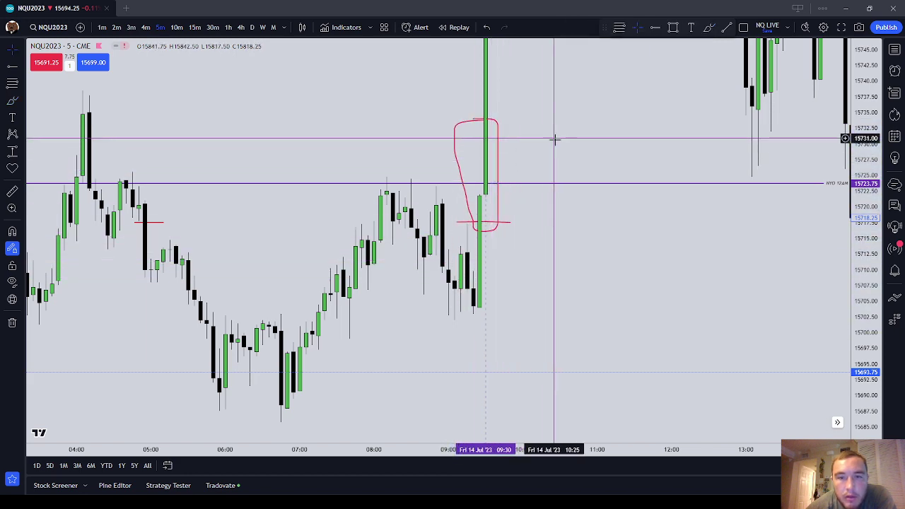
left_click_drag(554, 139, 554, 237)
Step: Turn on magnet snapping and draw a Fibonacci retracement from the 09:20 low at 15703.00 to the 09:15 high at 15717.25
scroll(553, 237, "down", 3)
scroll(845, 162, "down", 2)
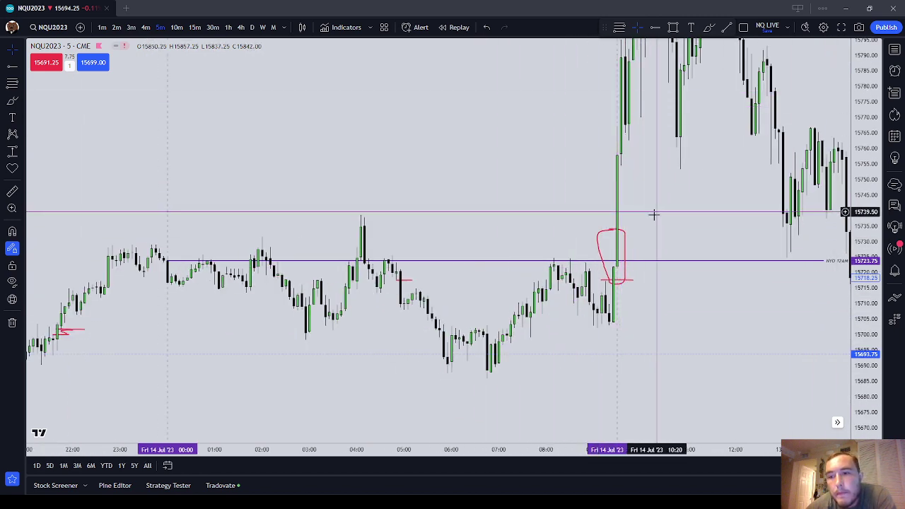
left_click_drag(655, 214, 577, 243)
scroll(577, 207, "down", 1)
scroll(598, 162, "up", 2)
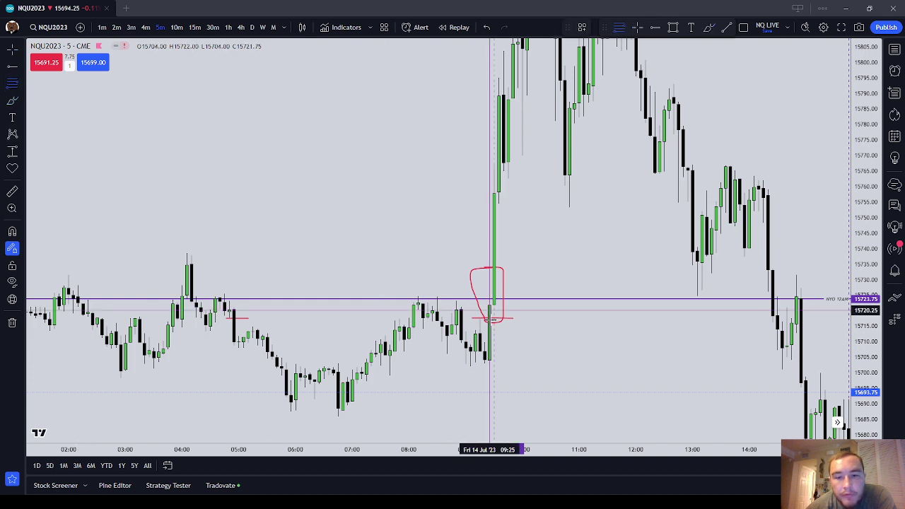
left_click(484, 372)
left_click(10, 233)
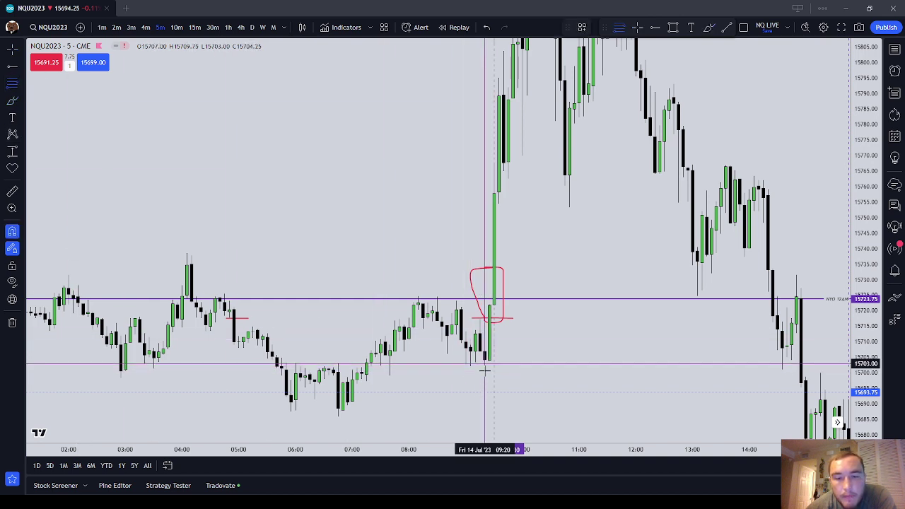
left_click(485, 369)
left_click(485, 364)
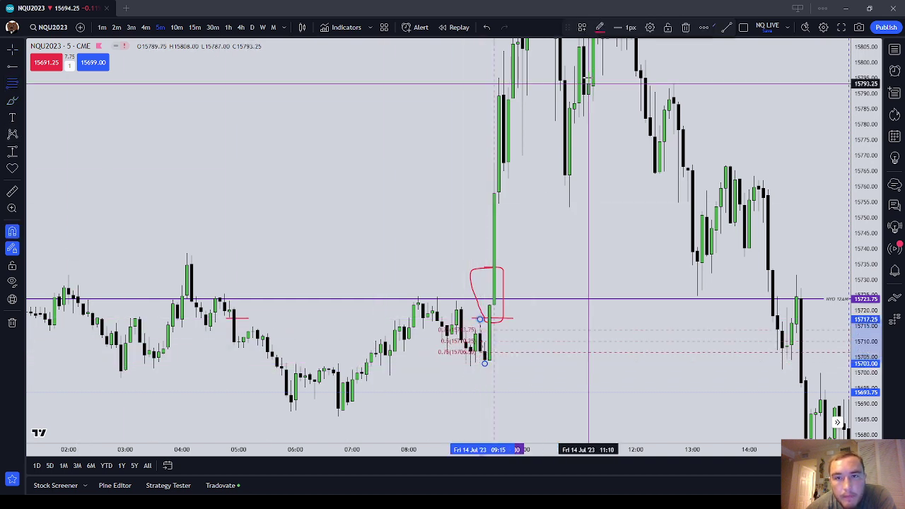
Step: Apply the saved Fibonacci template with projection levels -0.5, -1, -2 and -3 to the new retracement
left_click(583, 27)
left_click(614, 101)
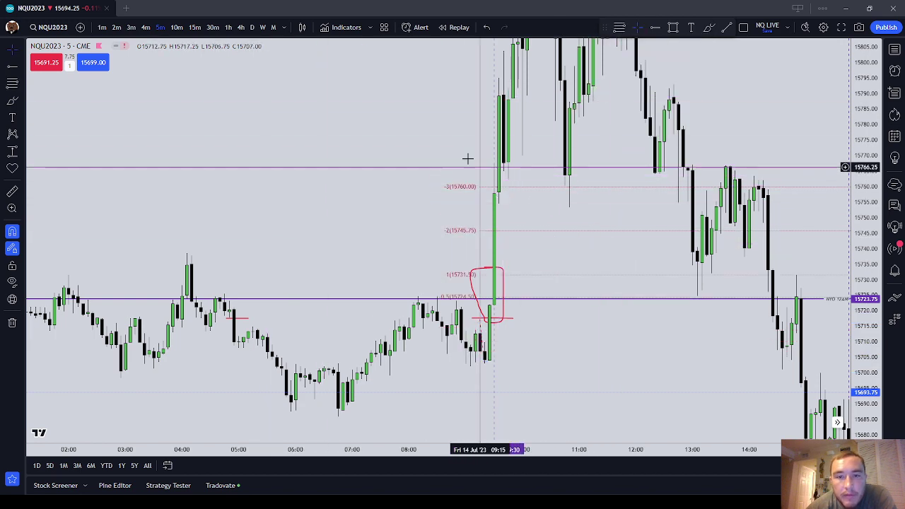
left_click_drag(466, 161, 453, 295)
left_click_drag(382, 146, 383, 72)
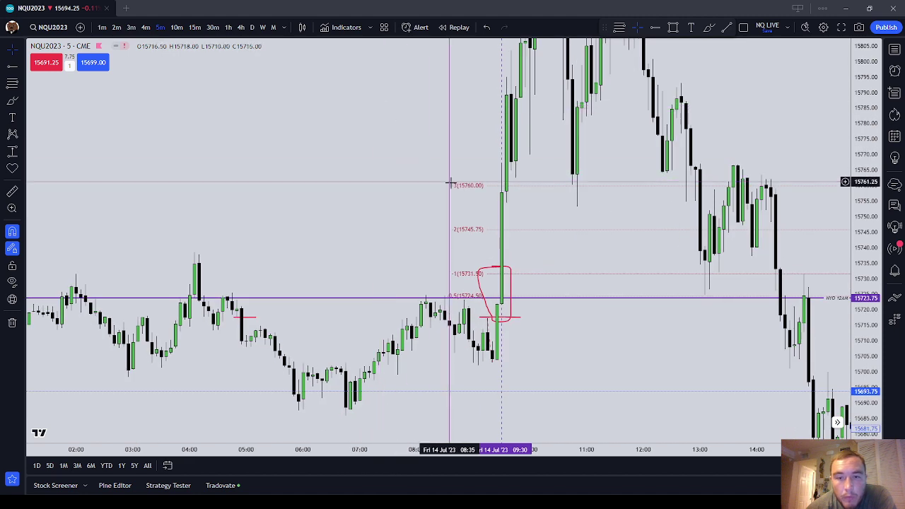
Step: Delete the Fibonacci projection and the red outline around the 09:30 candle
left_click(463, 185)
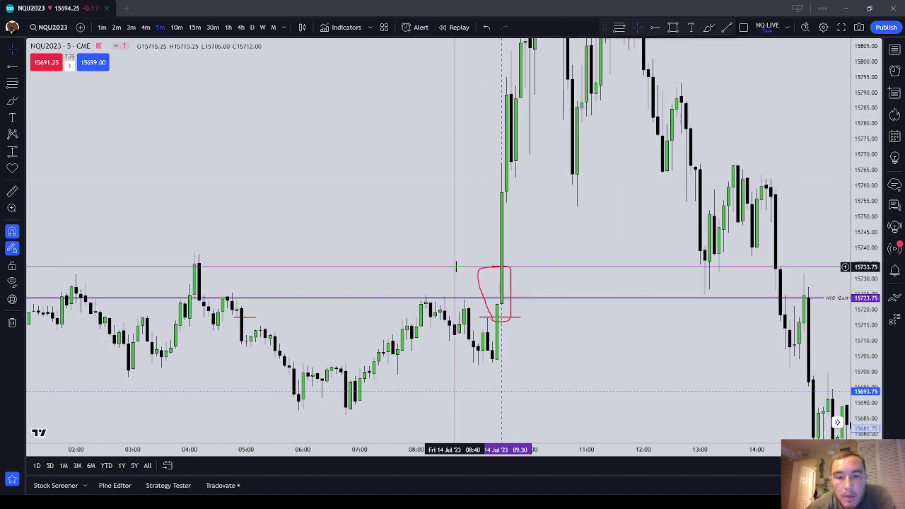
double_click(494, 273)
key("Escape")
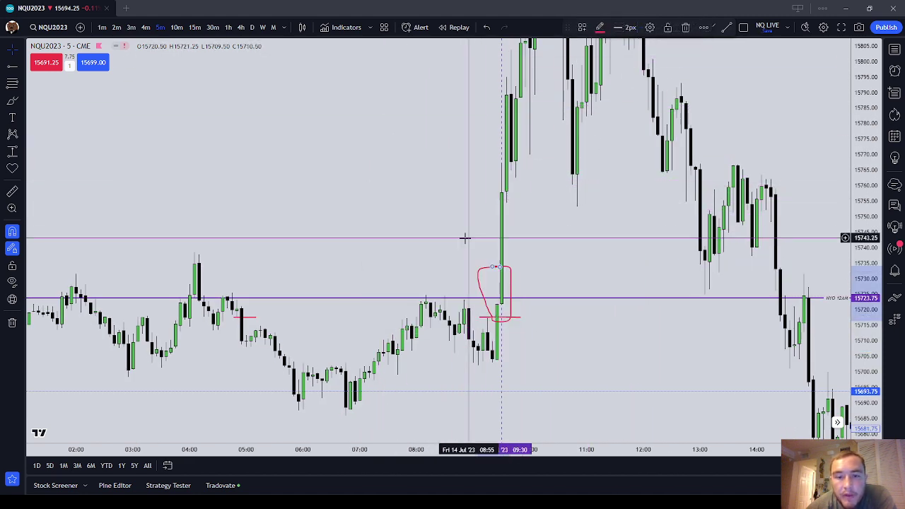
left_click(687, 27)
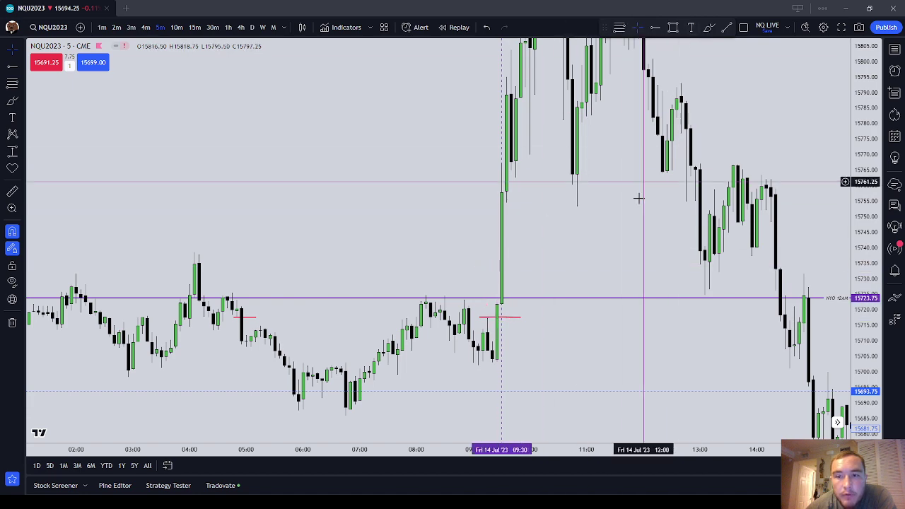
Step: Examine the whole 14 July session from the NYO 12AM level through the 09:30 move to the 10:24 high
scroll(638, 196, "down", 3)
scroll(744, 342, "right", 2)
left_click_drag(735, 239, 648, 176)
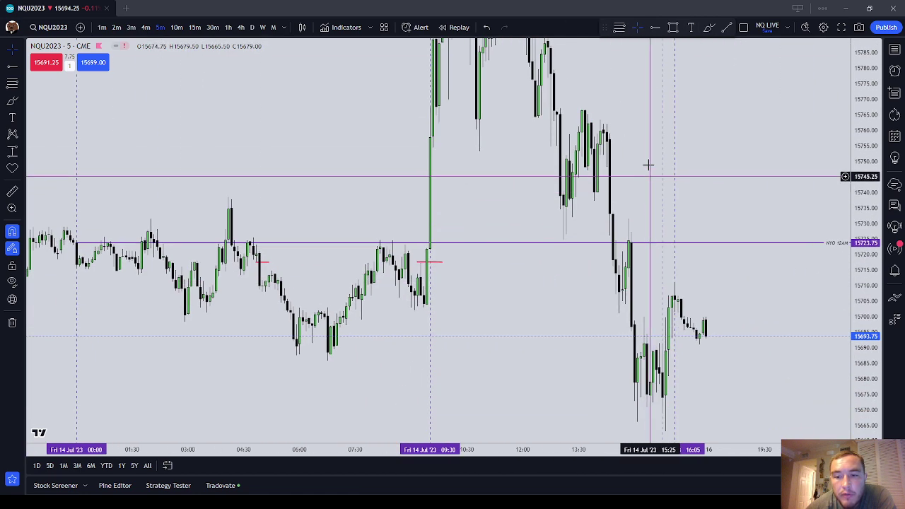
left_click_drag(865, 189, 865, 380)
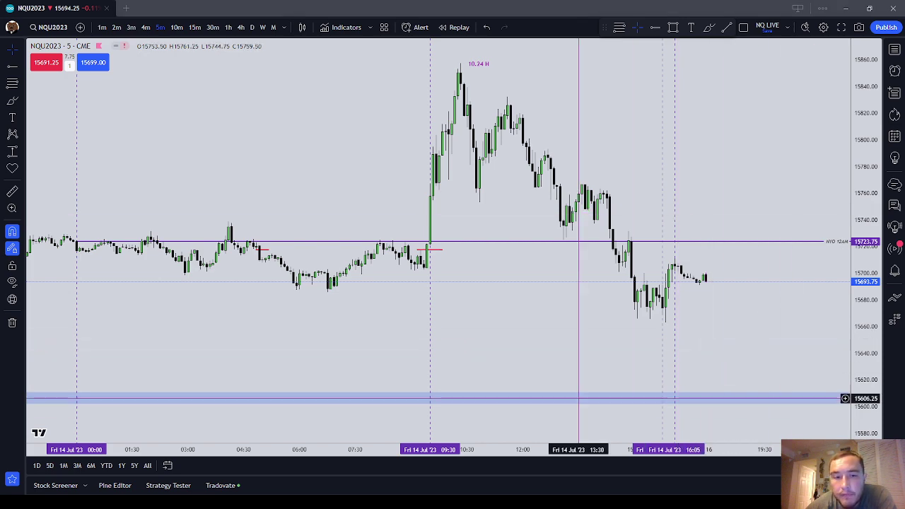
left_click_drag(398, 365, 532, 378)
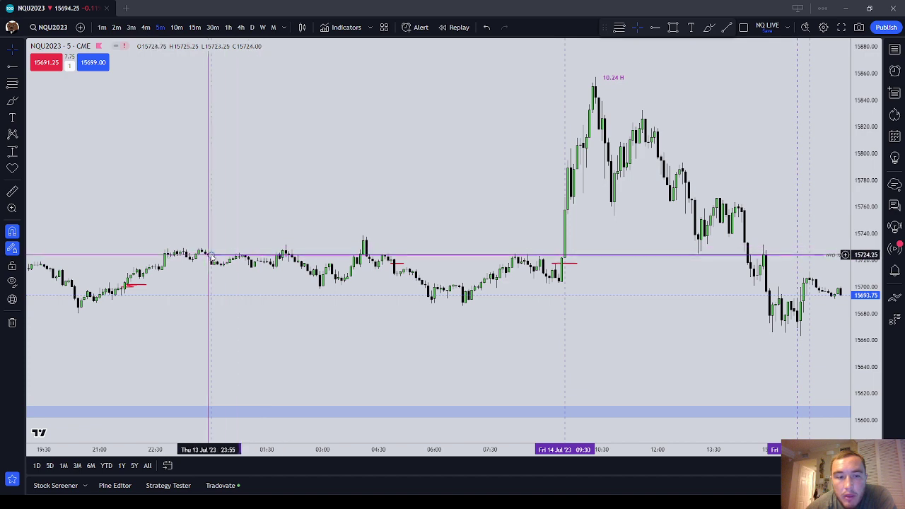
left_click_drag(752, 328, 810, 375)
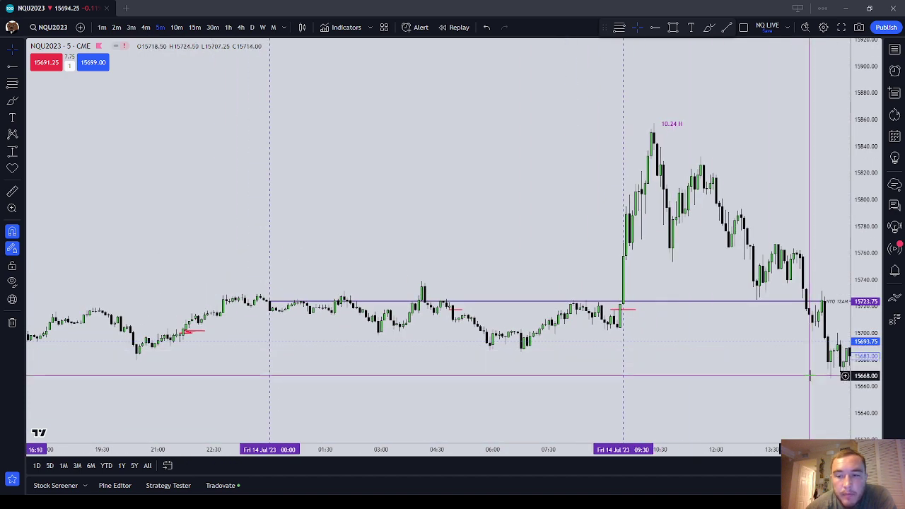
left_click_drag(866, 360, 865, 202)
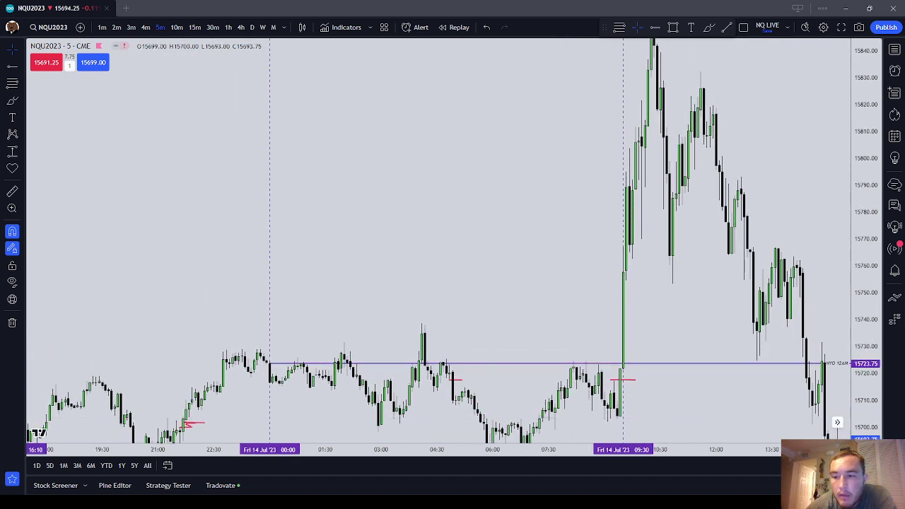